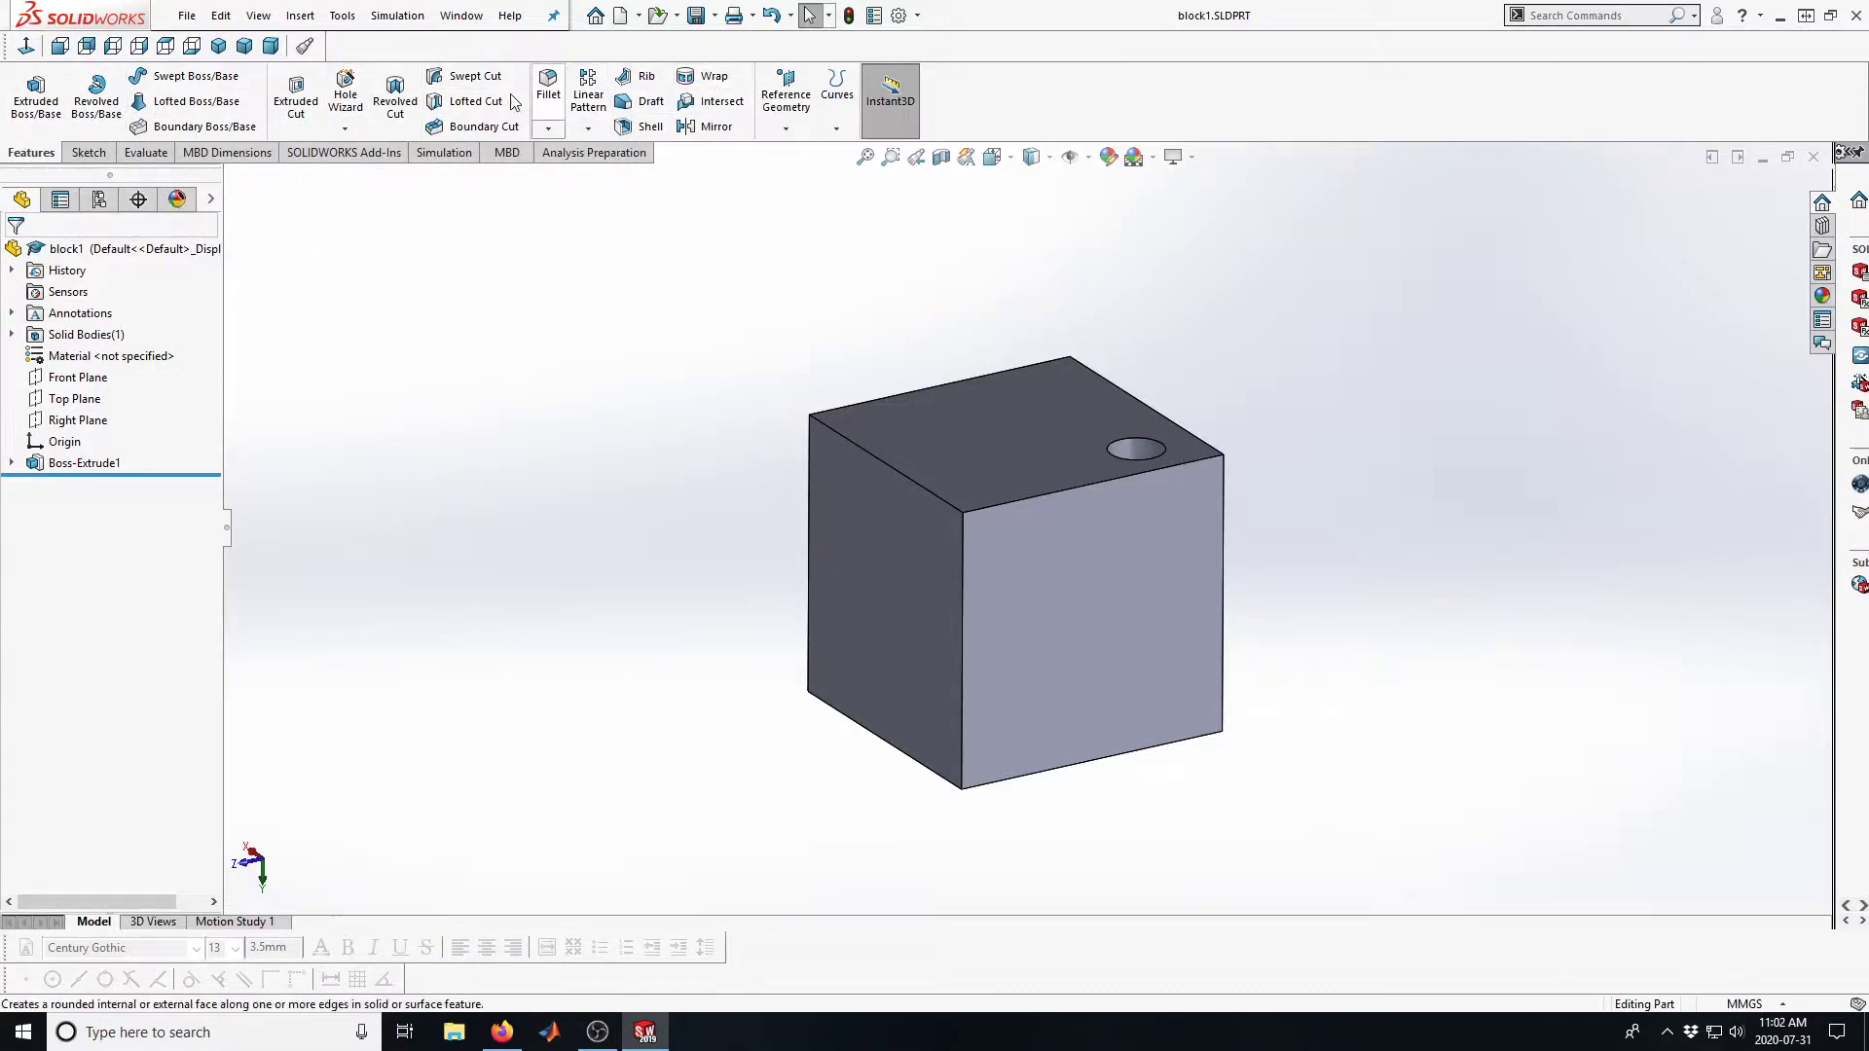
{"action": "left_click", "coordinate": [89, 153]}
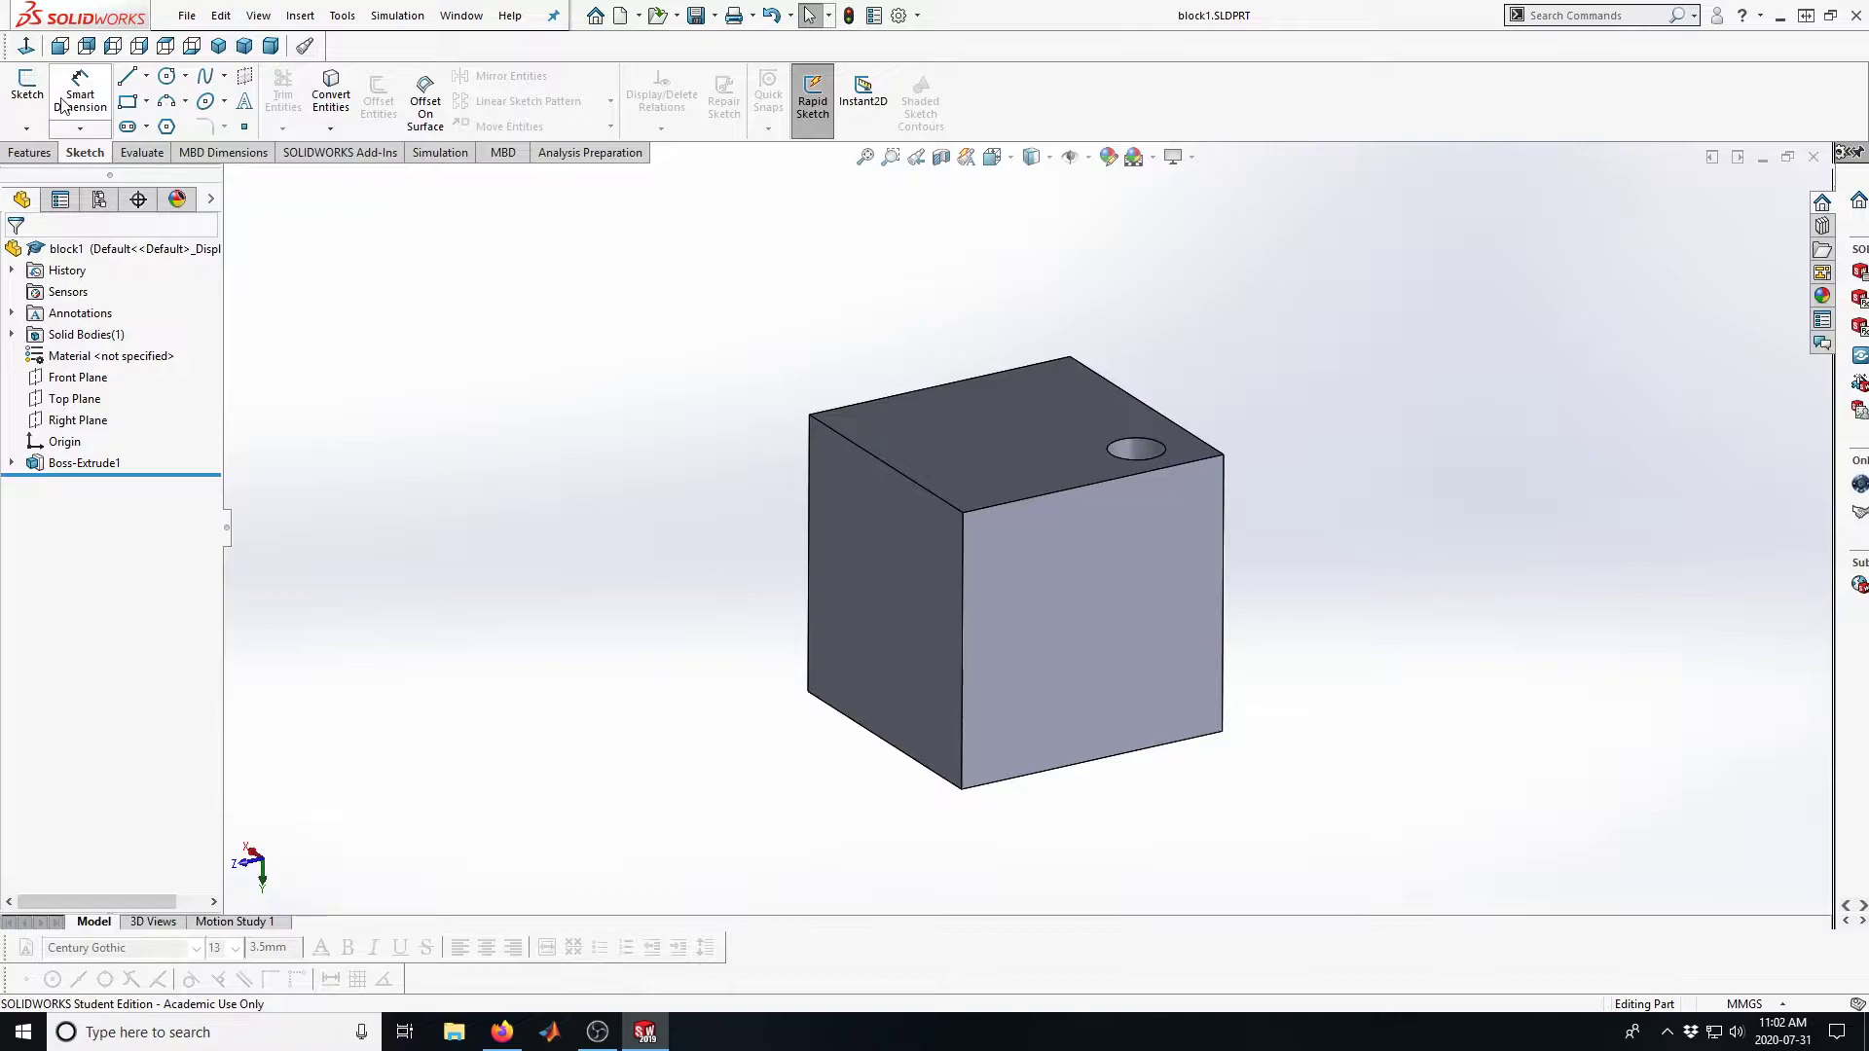
{"action": "left_click", "coordinate": [142, 152]}
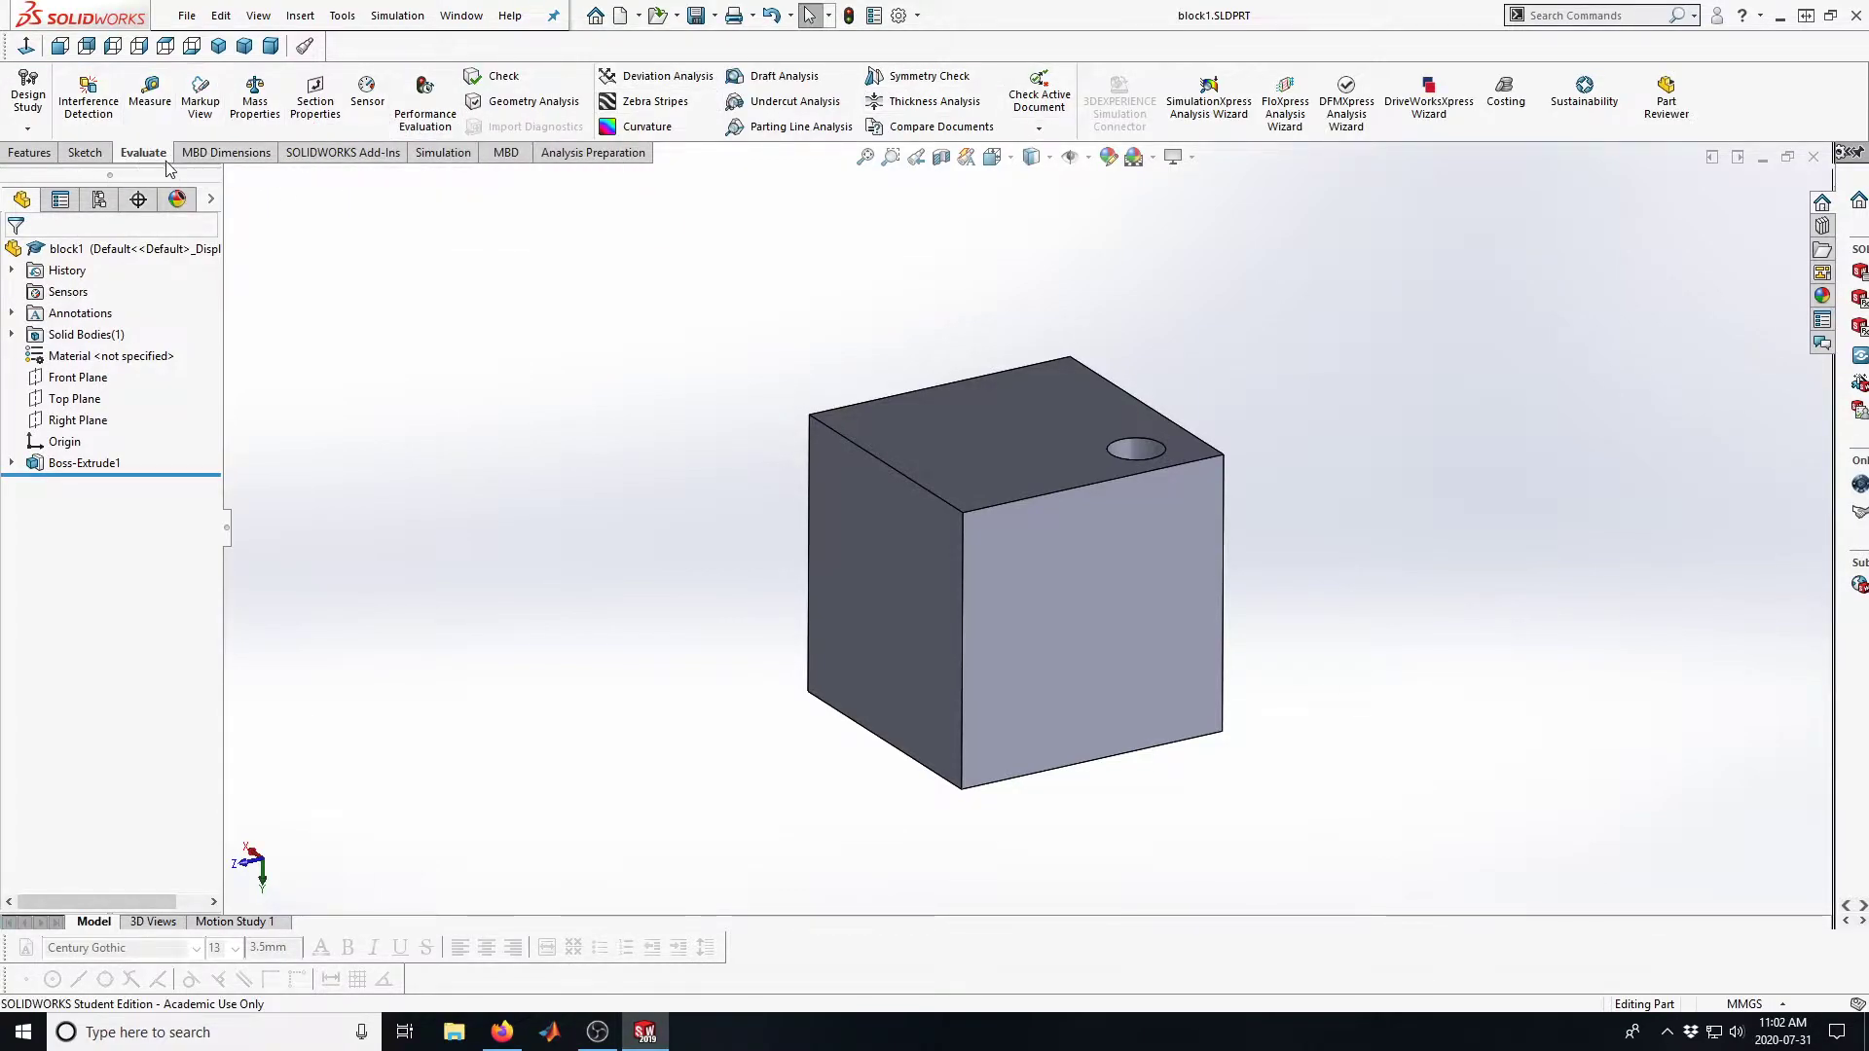
{"action": "left_click", "coordinate": [30, 153]}
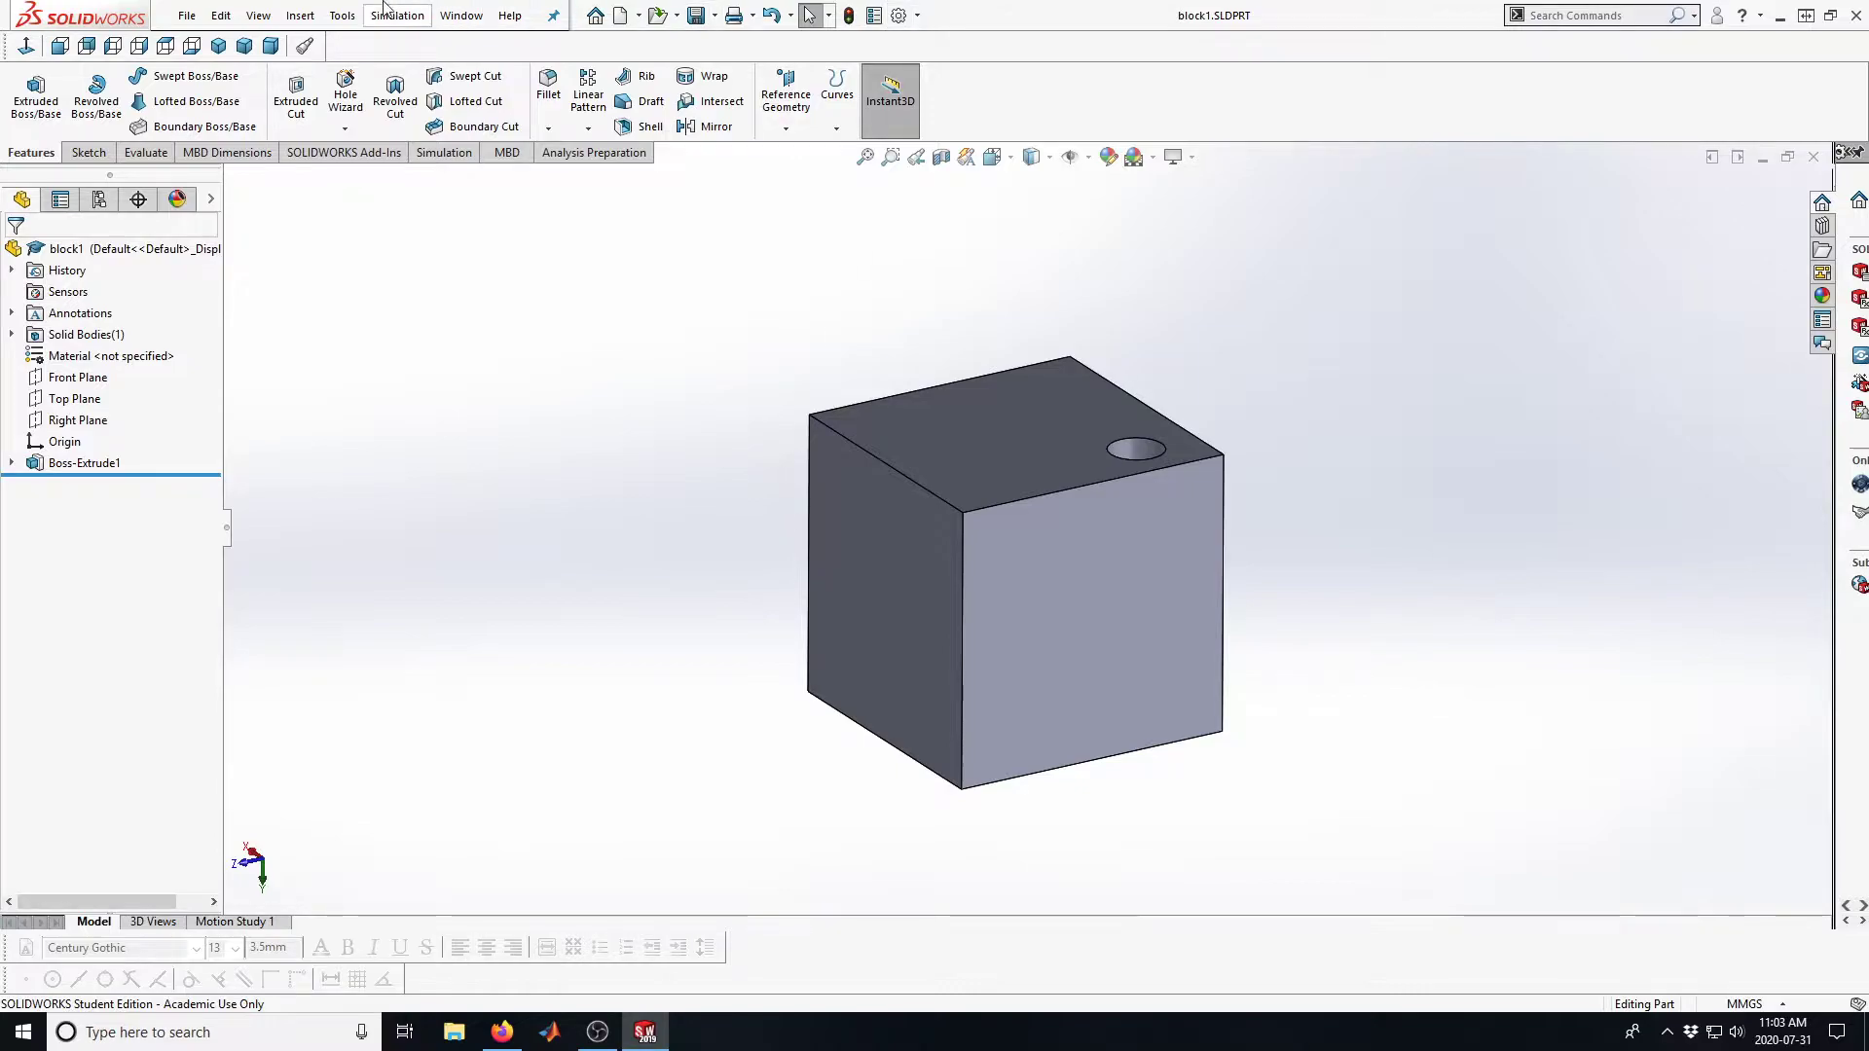
Create a new document from the Assembly template and leave the starting layout sketch without drawing anything
{"action": "left_click", "coordinate": [197, 19]}
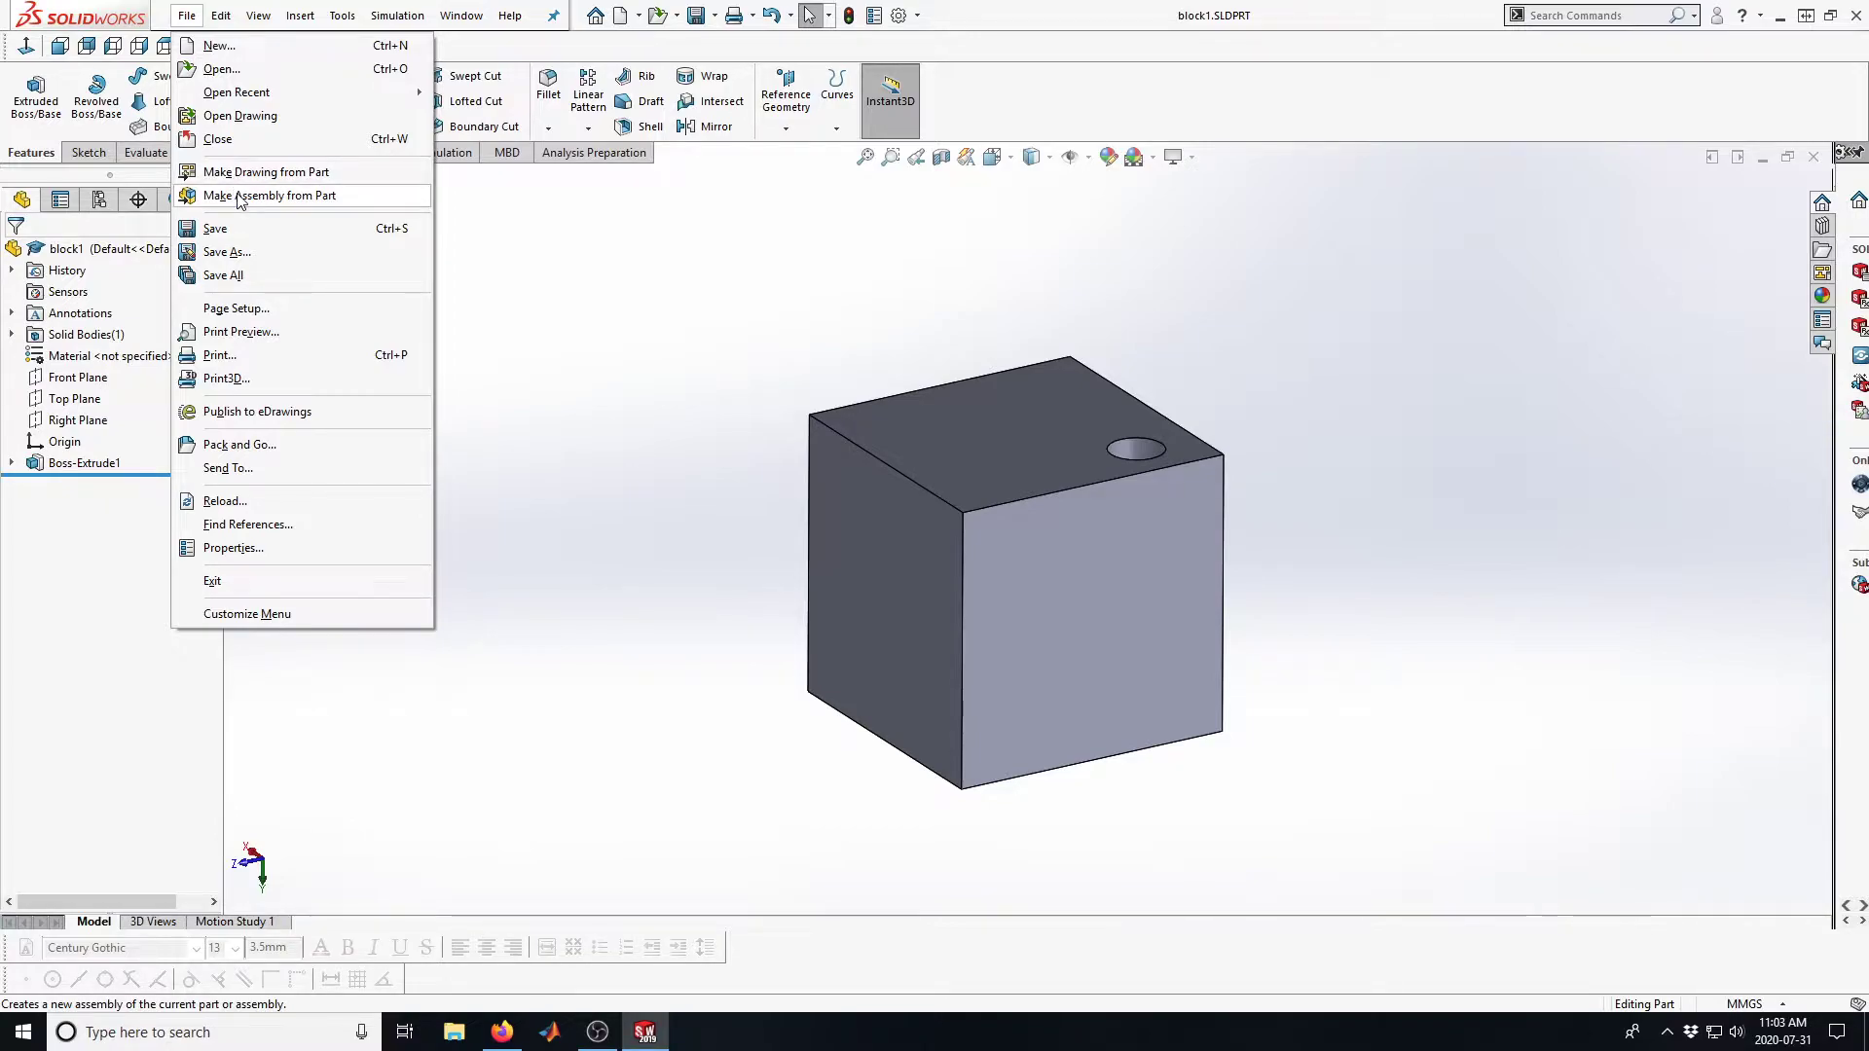
{"action": "left_click", "coordinate": [217, 46]}
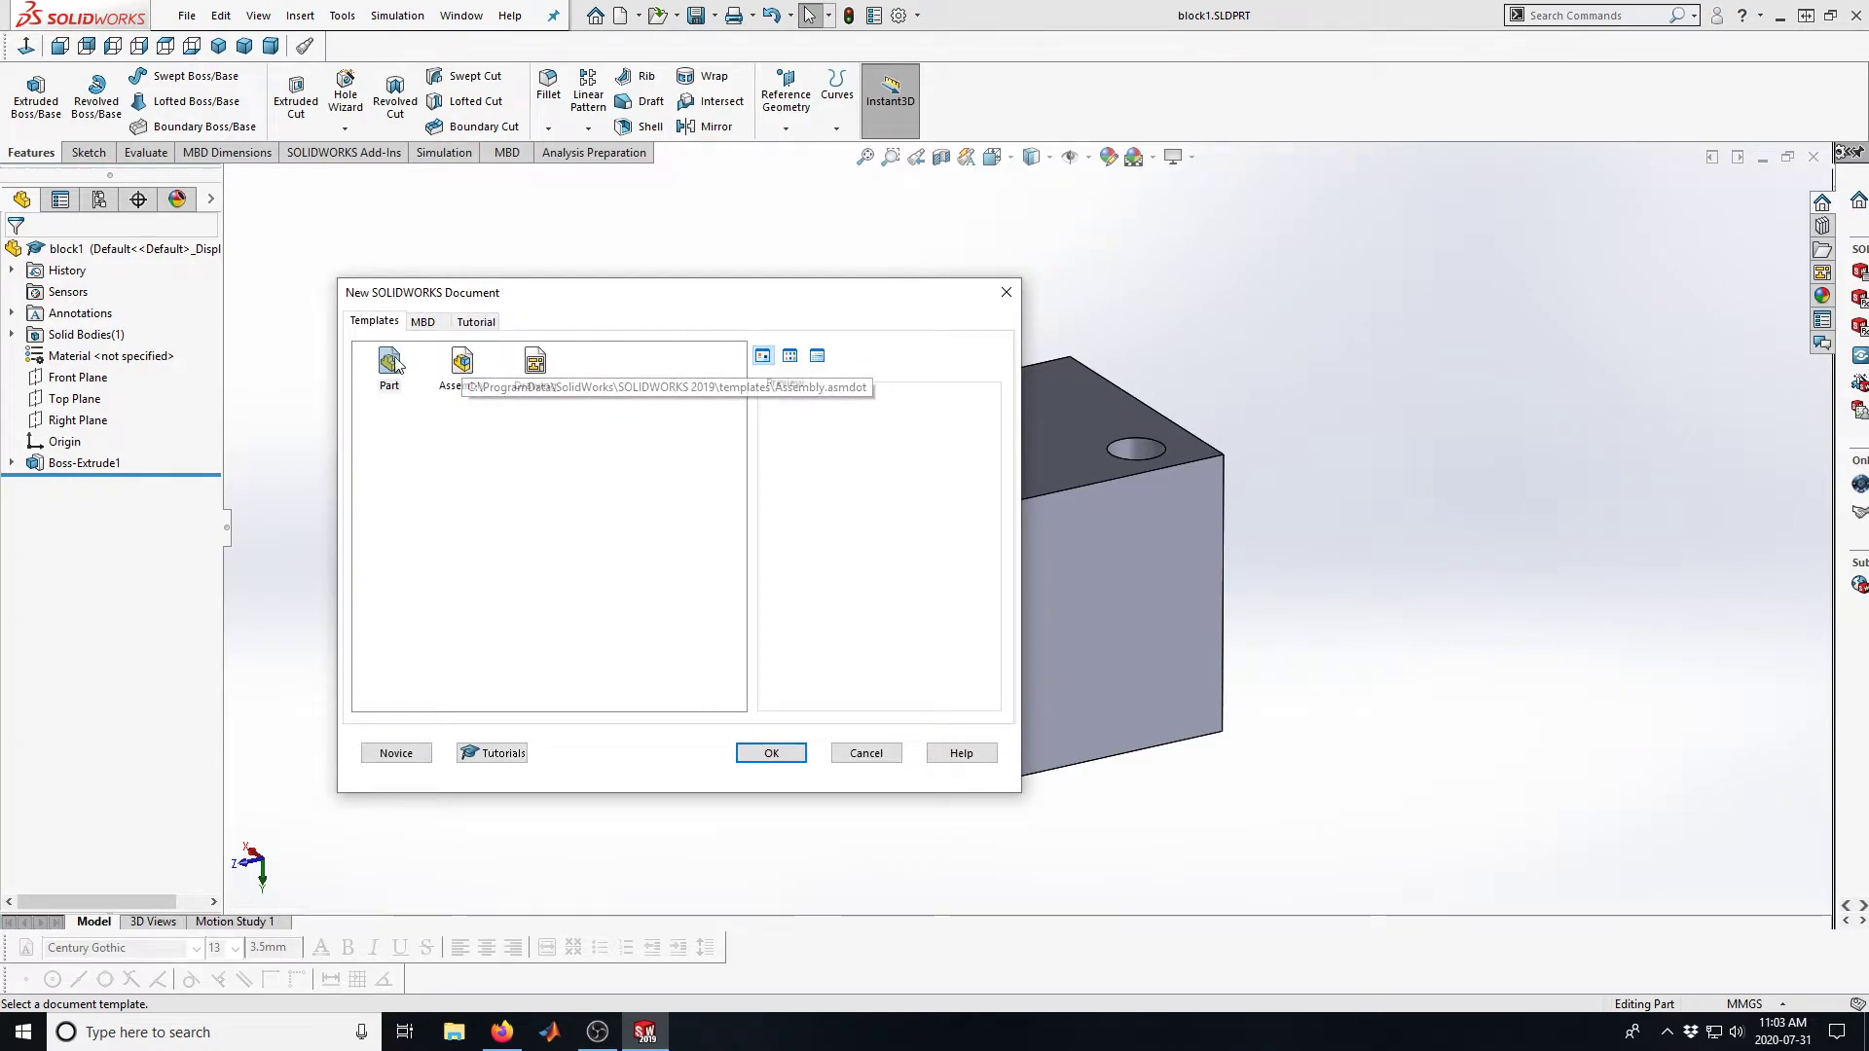
{"action": "left_click", "coordinate": [461, 366]}
{"action": "left_click", "coordinate": [776, 752]}
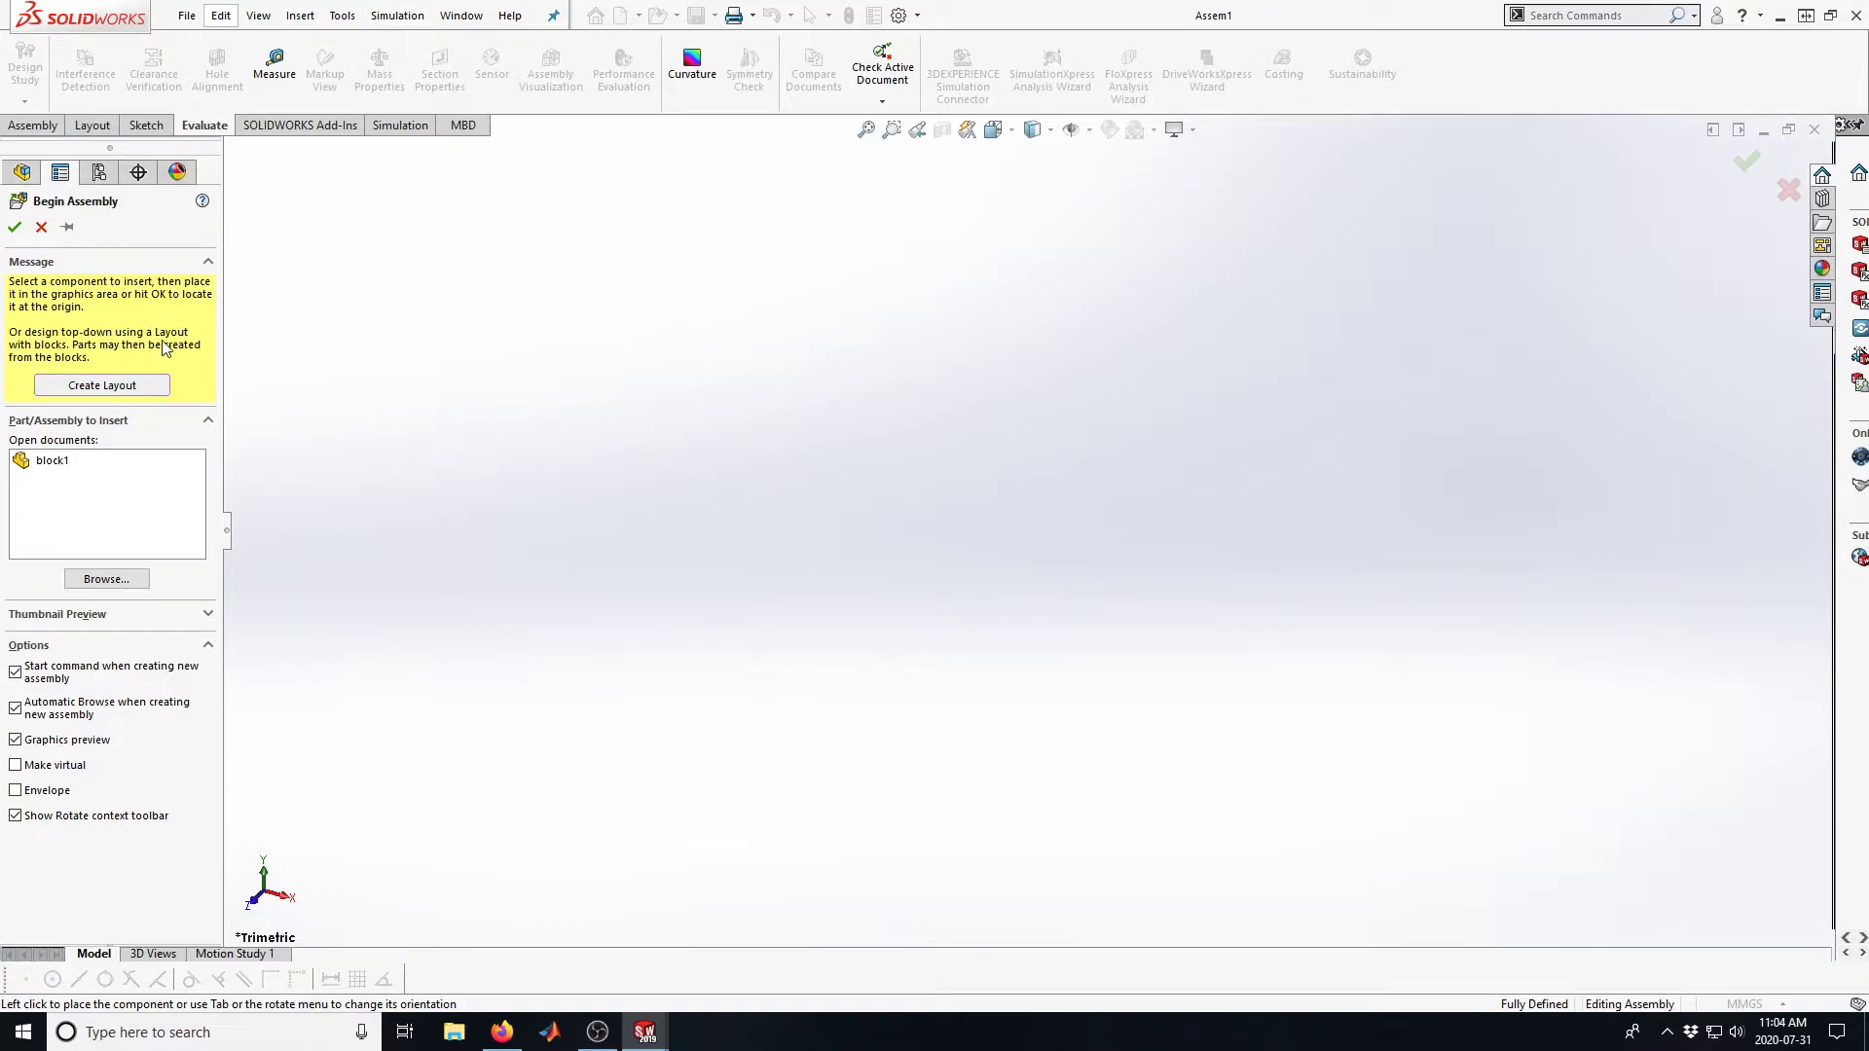
{"action": "left_click", "coordinate": [124, 387]}
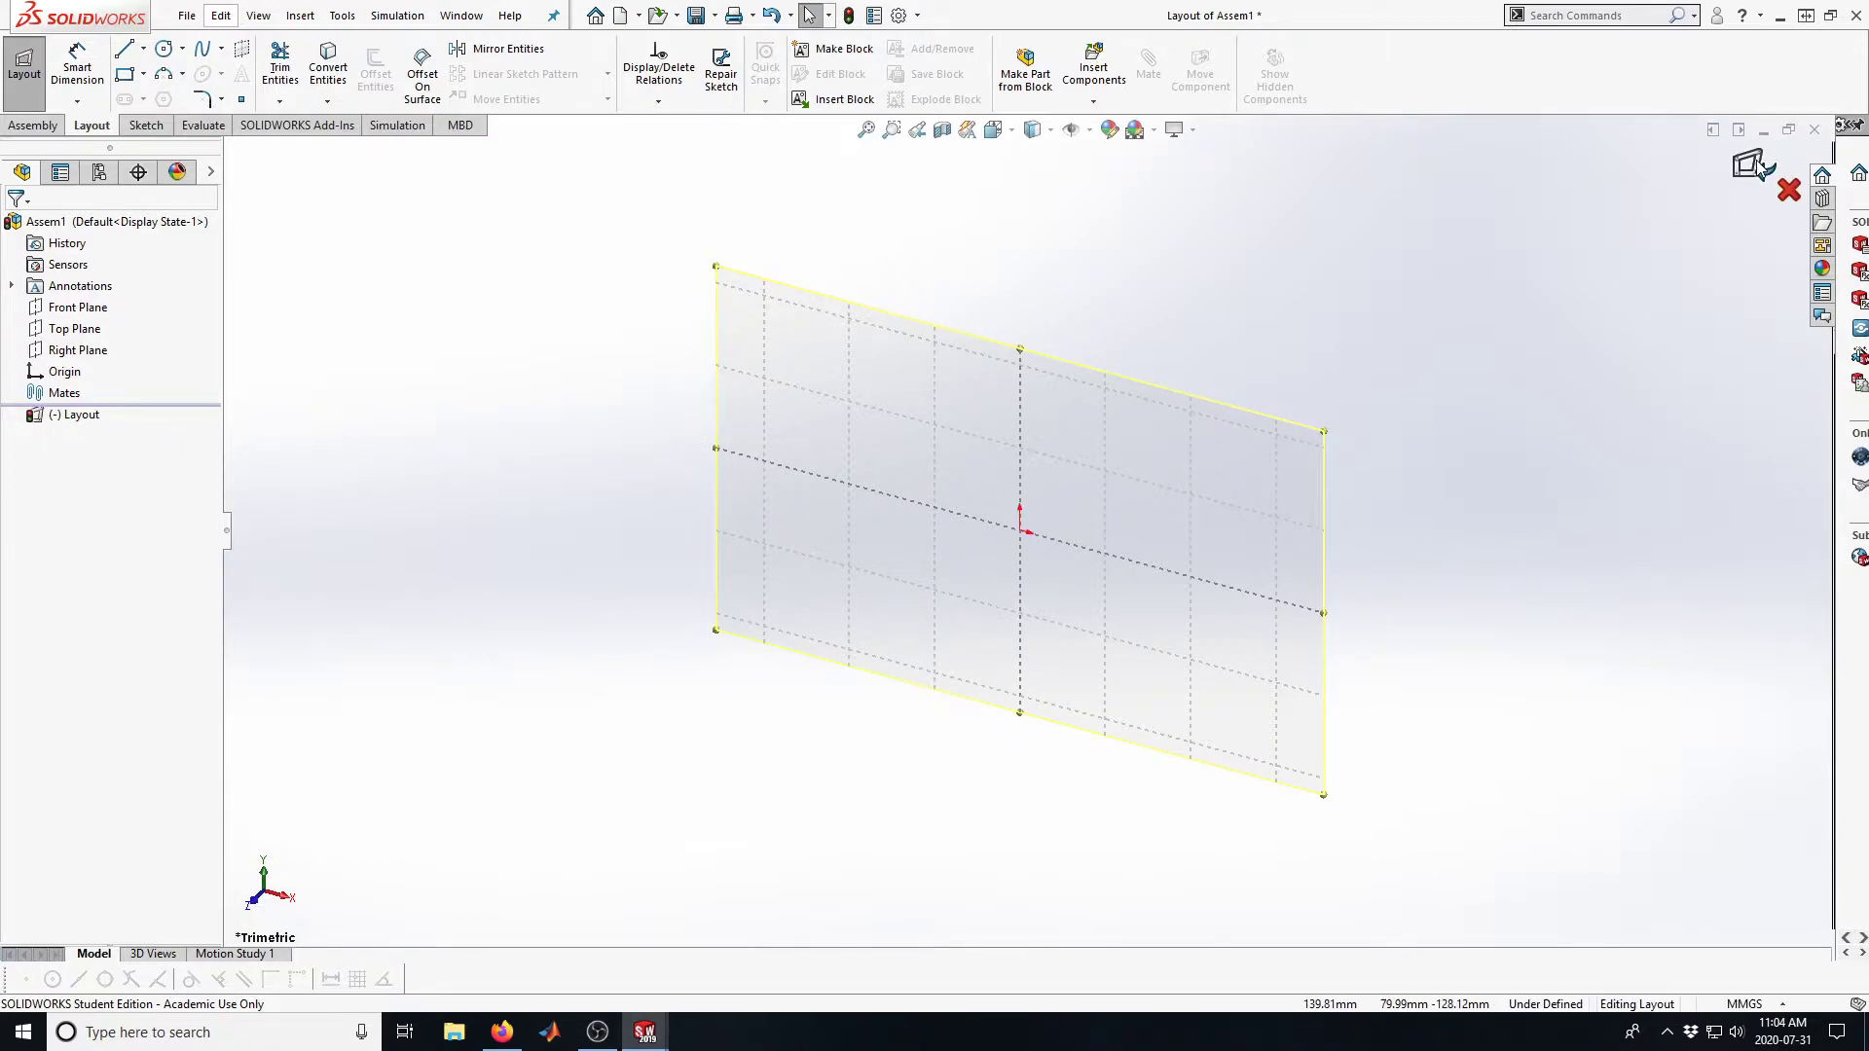
{"action": "left_click", "coordinate": [1790, 190]}
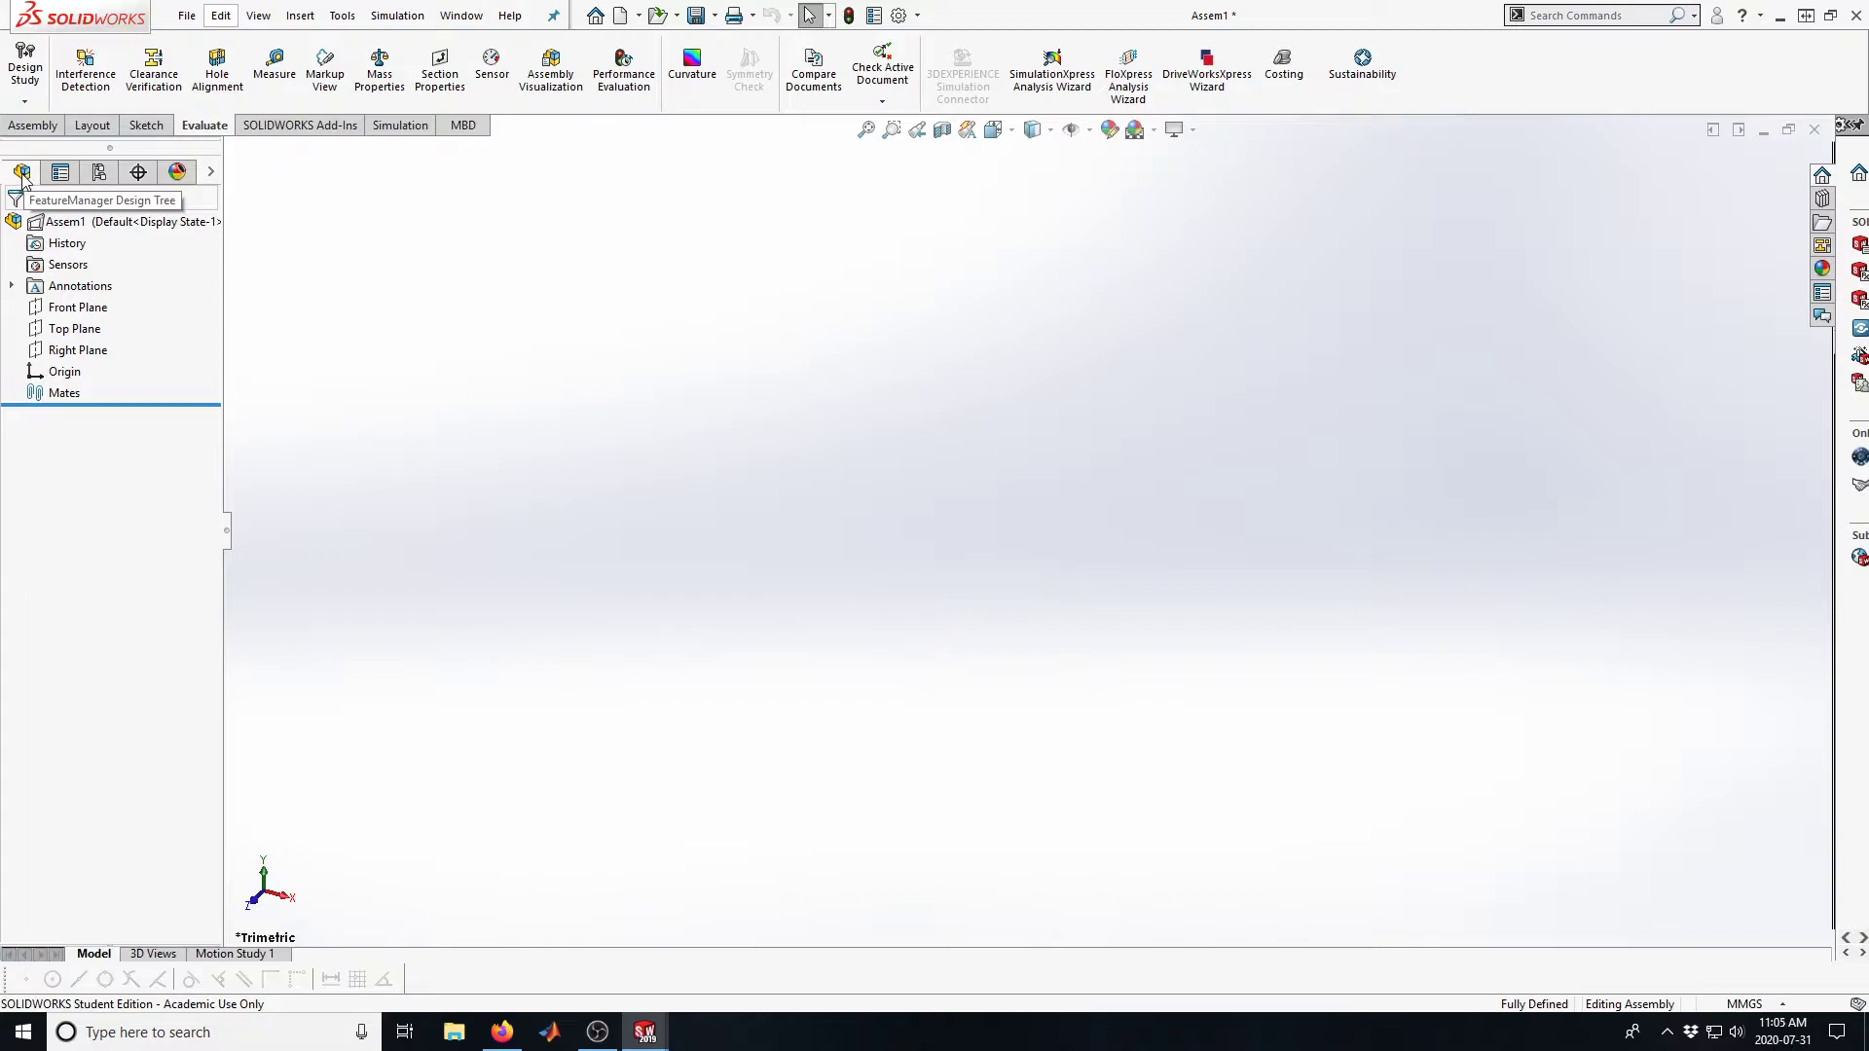
Show the assembly's Top Plane and clear the selection
{"action": "right_click", "coordinate": [68, 332]}
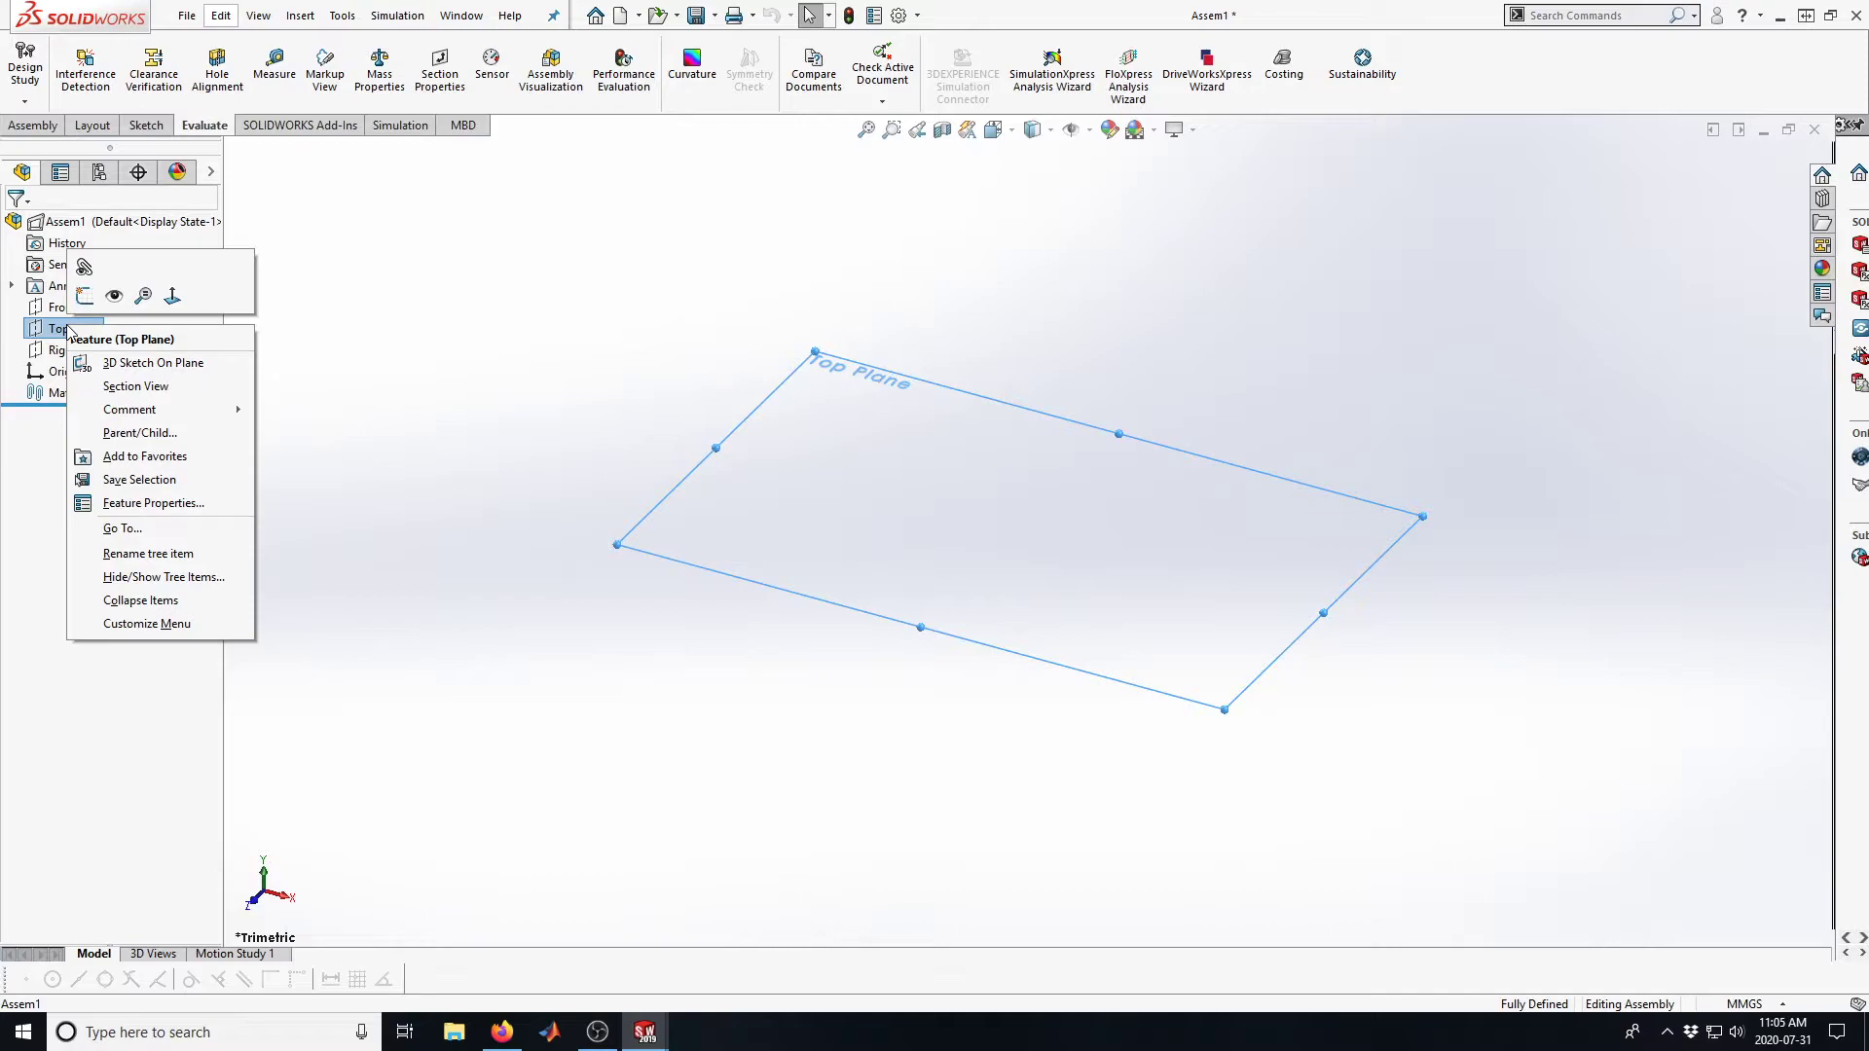
{"action": "left_click", "coordinate": [114, 301]}
{"action": "left_click", "coordinate": [416, 432]}
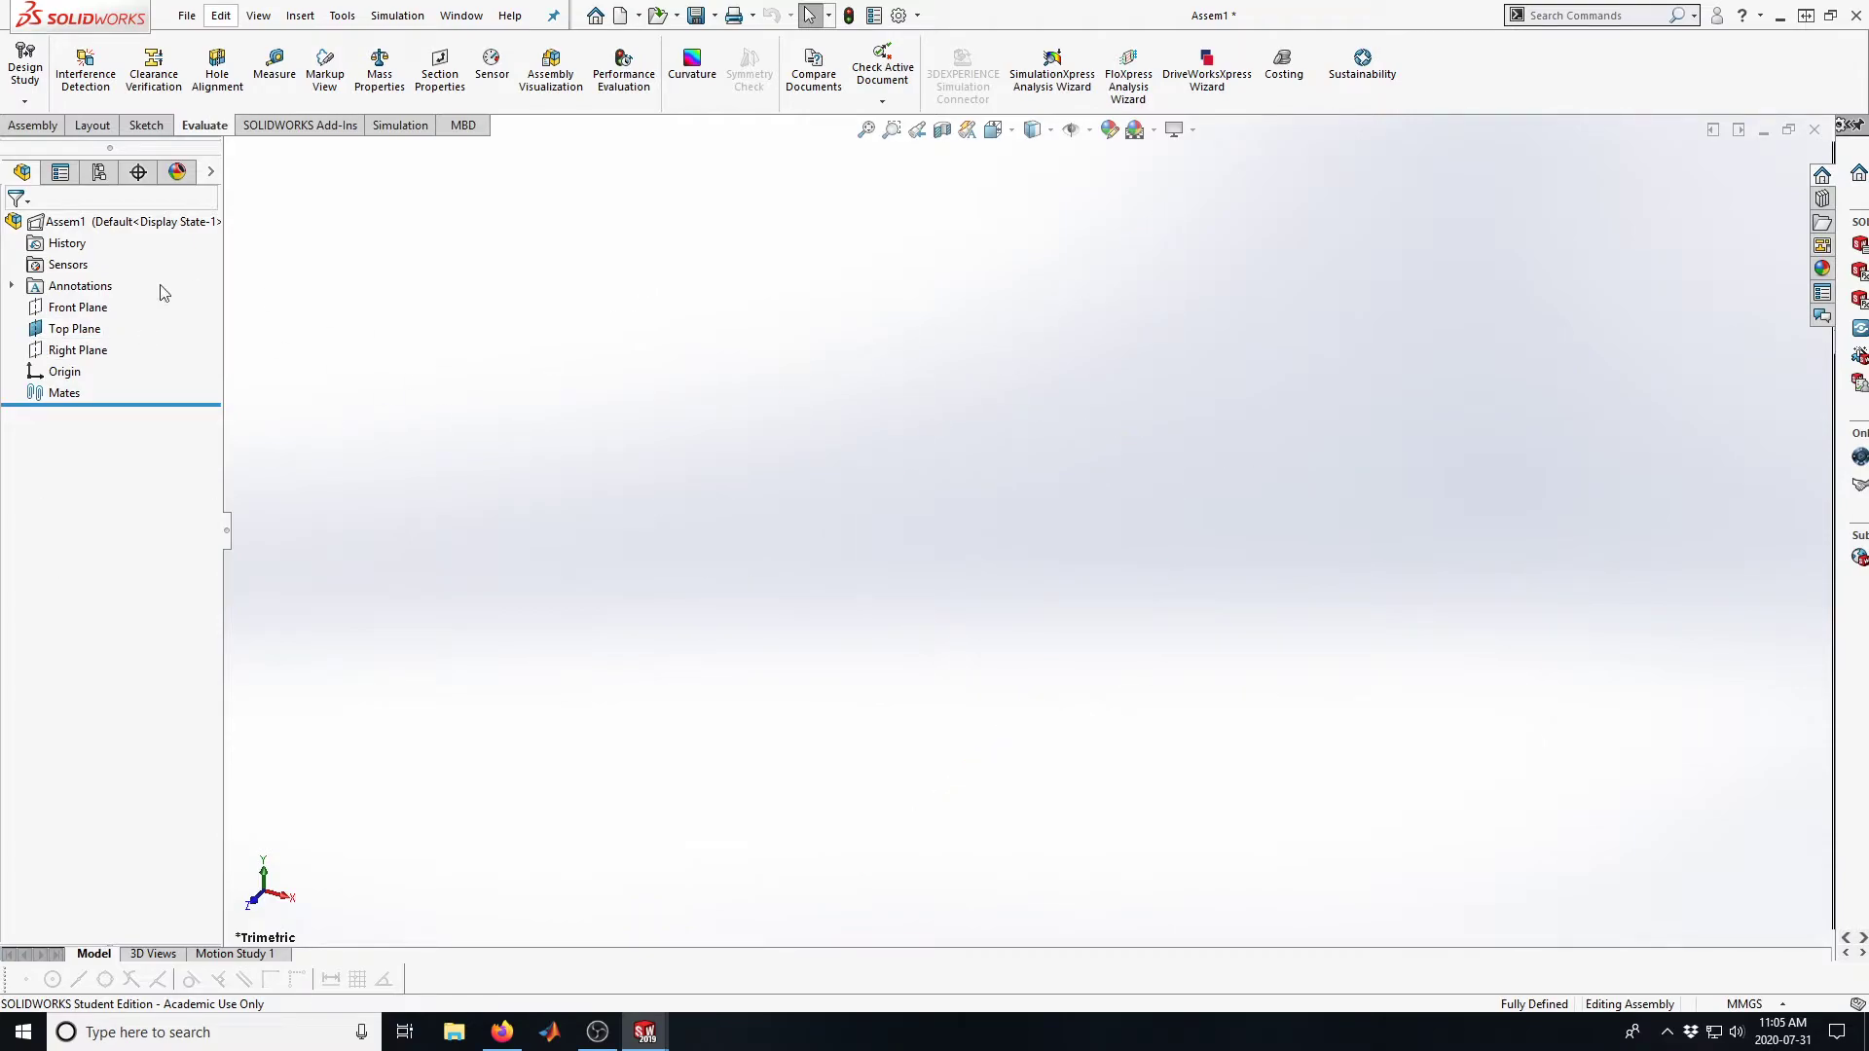
{"action": "left_click", "coordinate": [850, 18]}
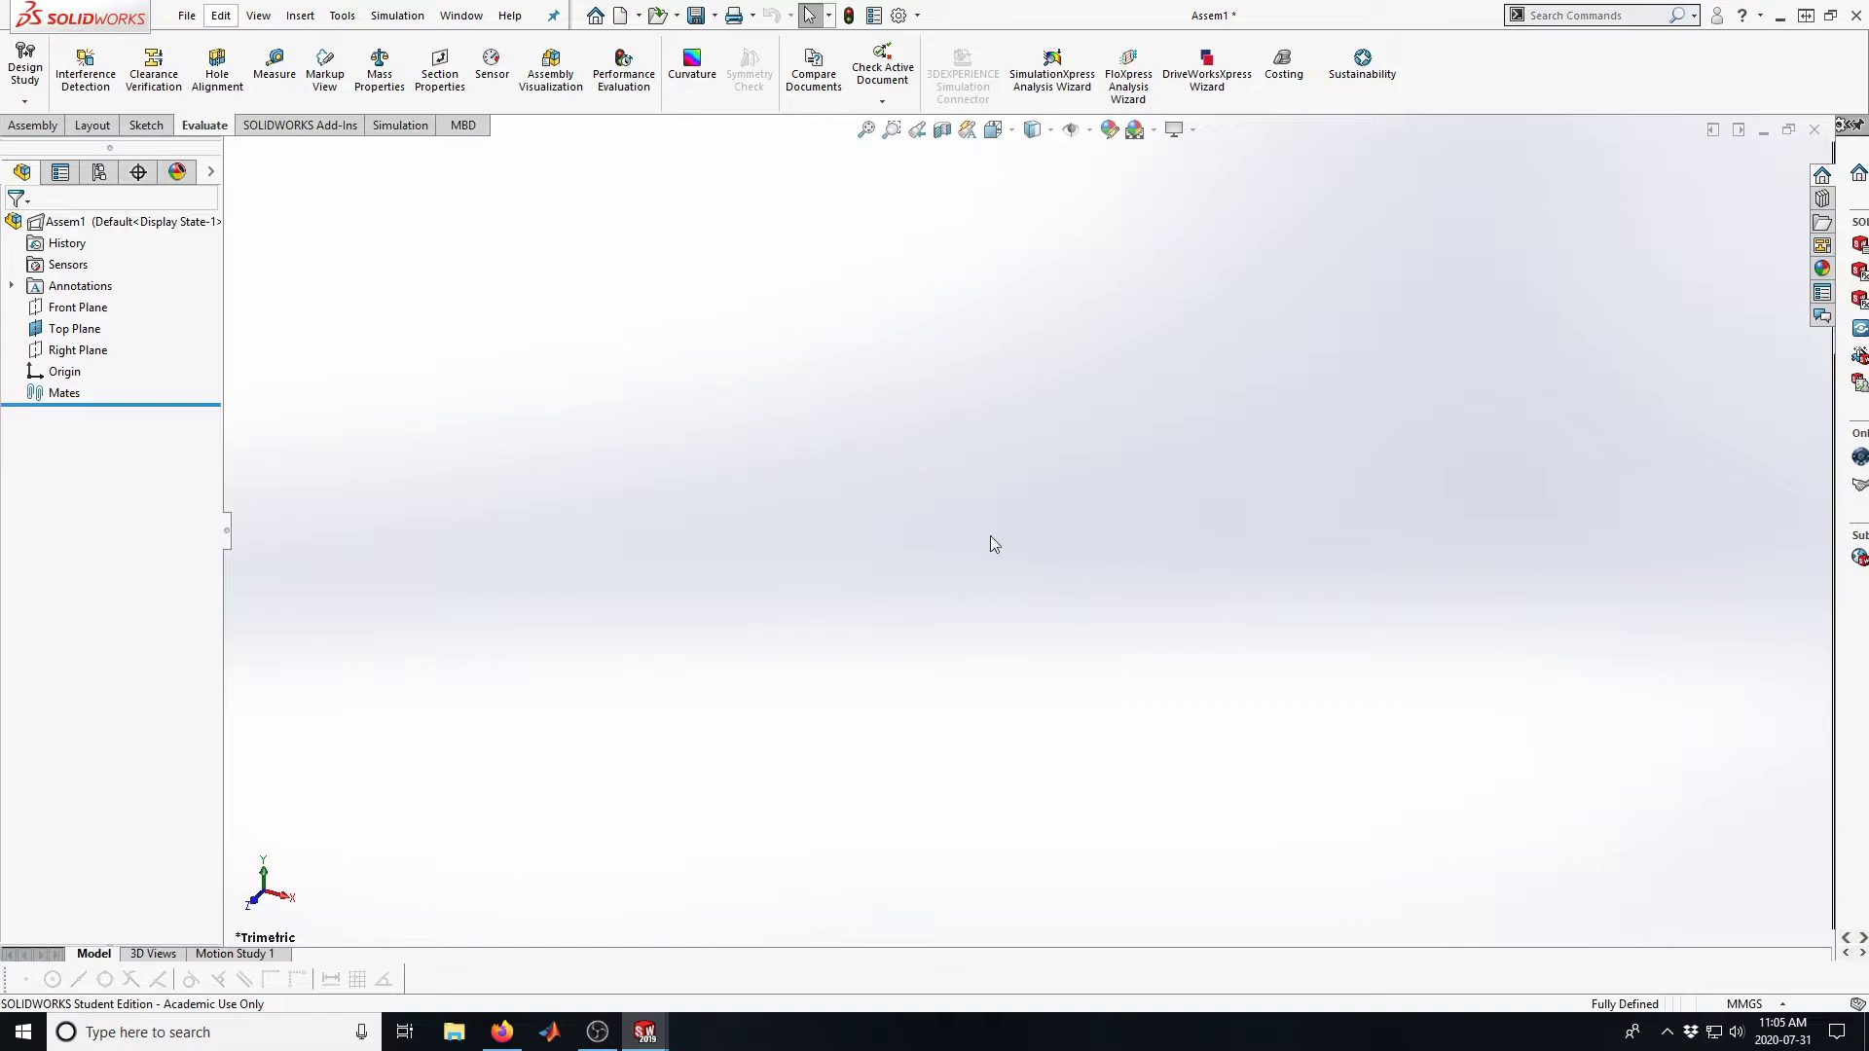
Insert the open part block1, rotating it in 90° increments about X and Y until its hole opens upward at the rear-right corner
{"action": "left_click", "coordinate": [32, 126]}
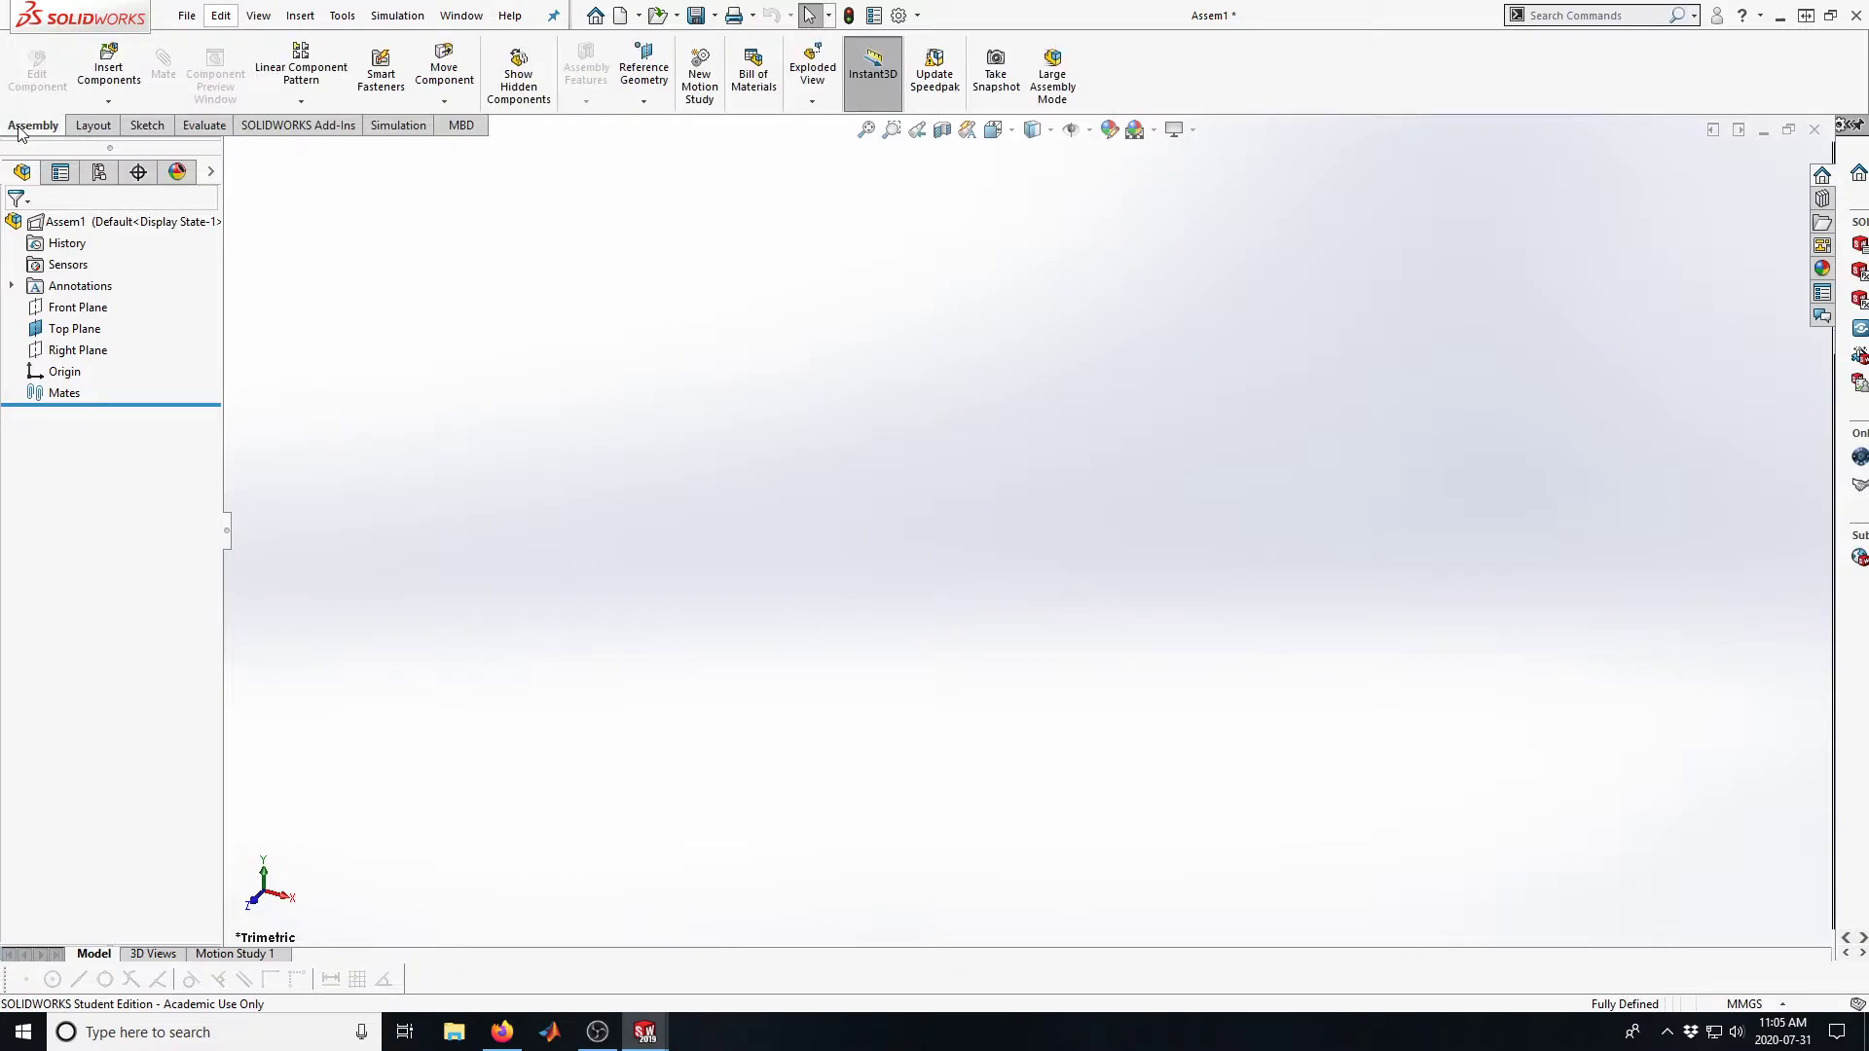
{"action": "left_click", "coordinate": [101, 76]}
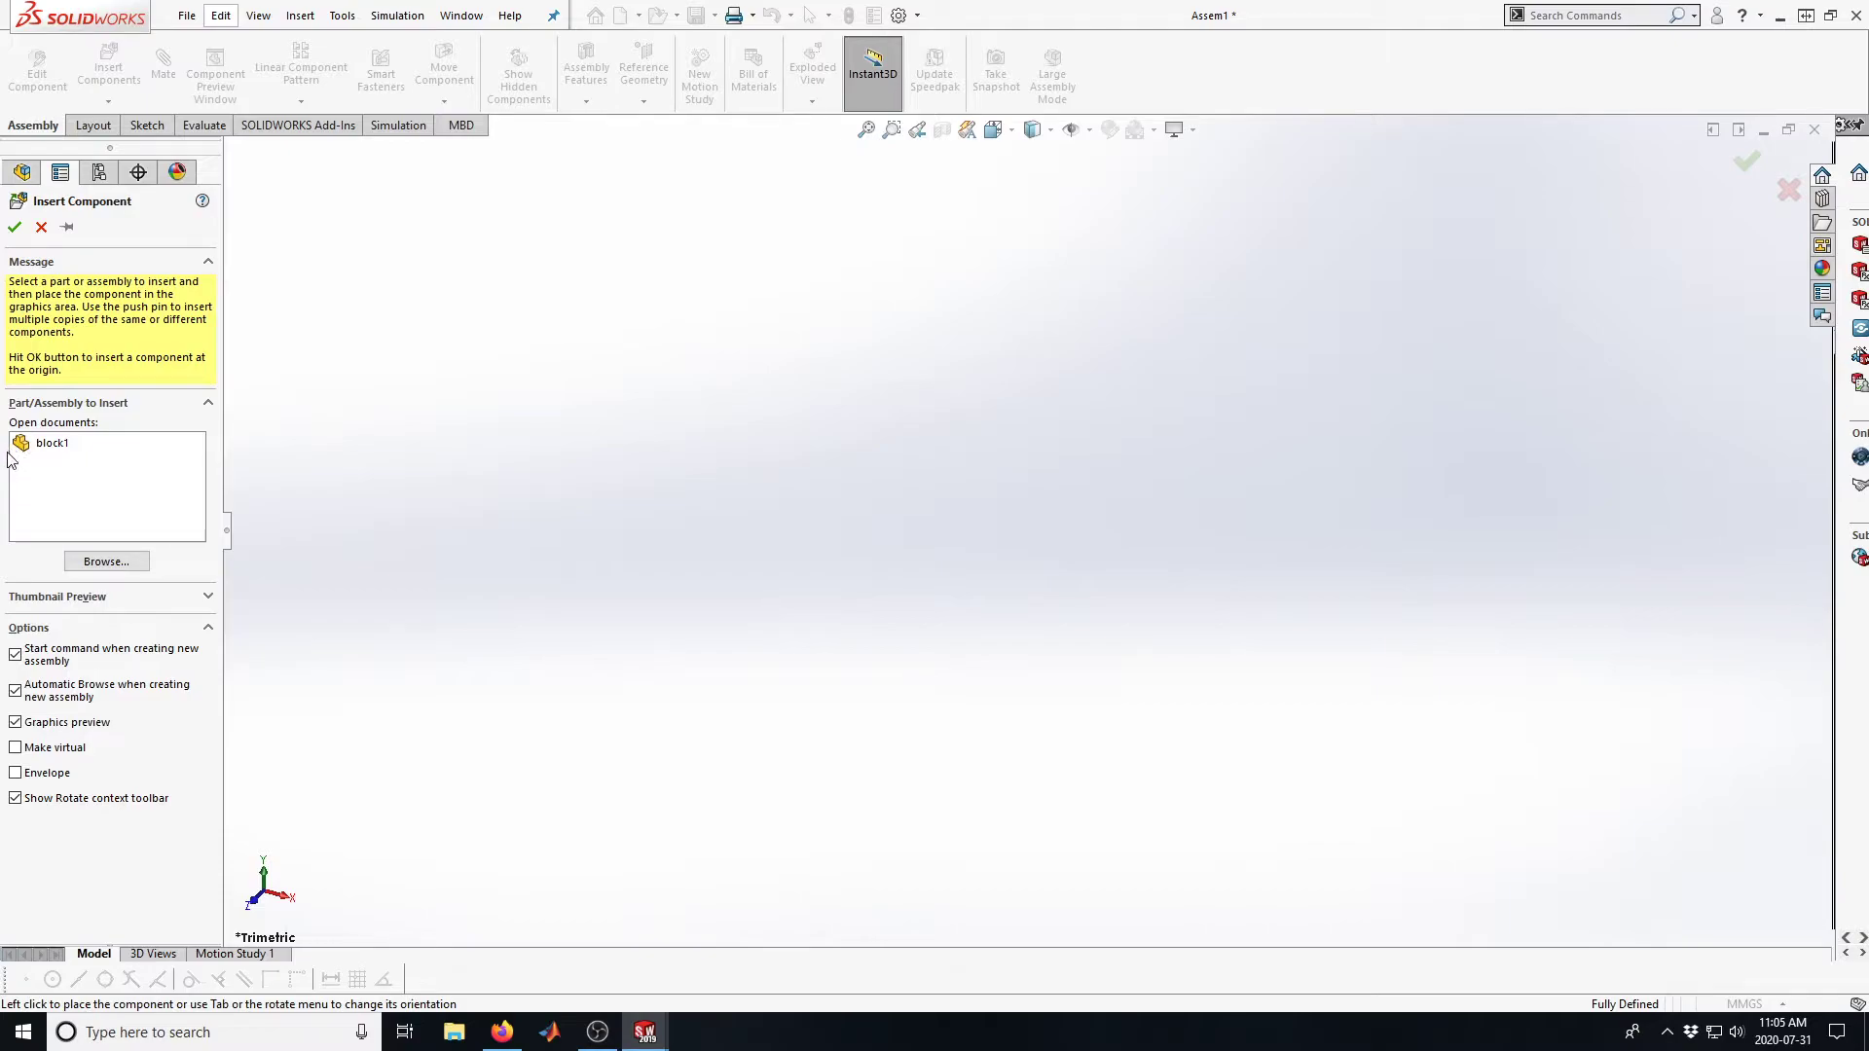
{"action": "left_click", "coordinate": [98, 558]}
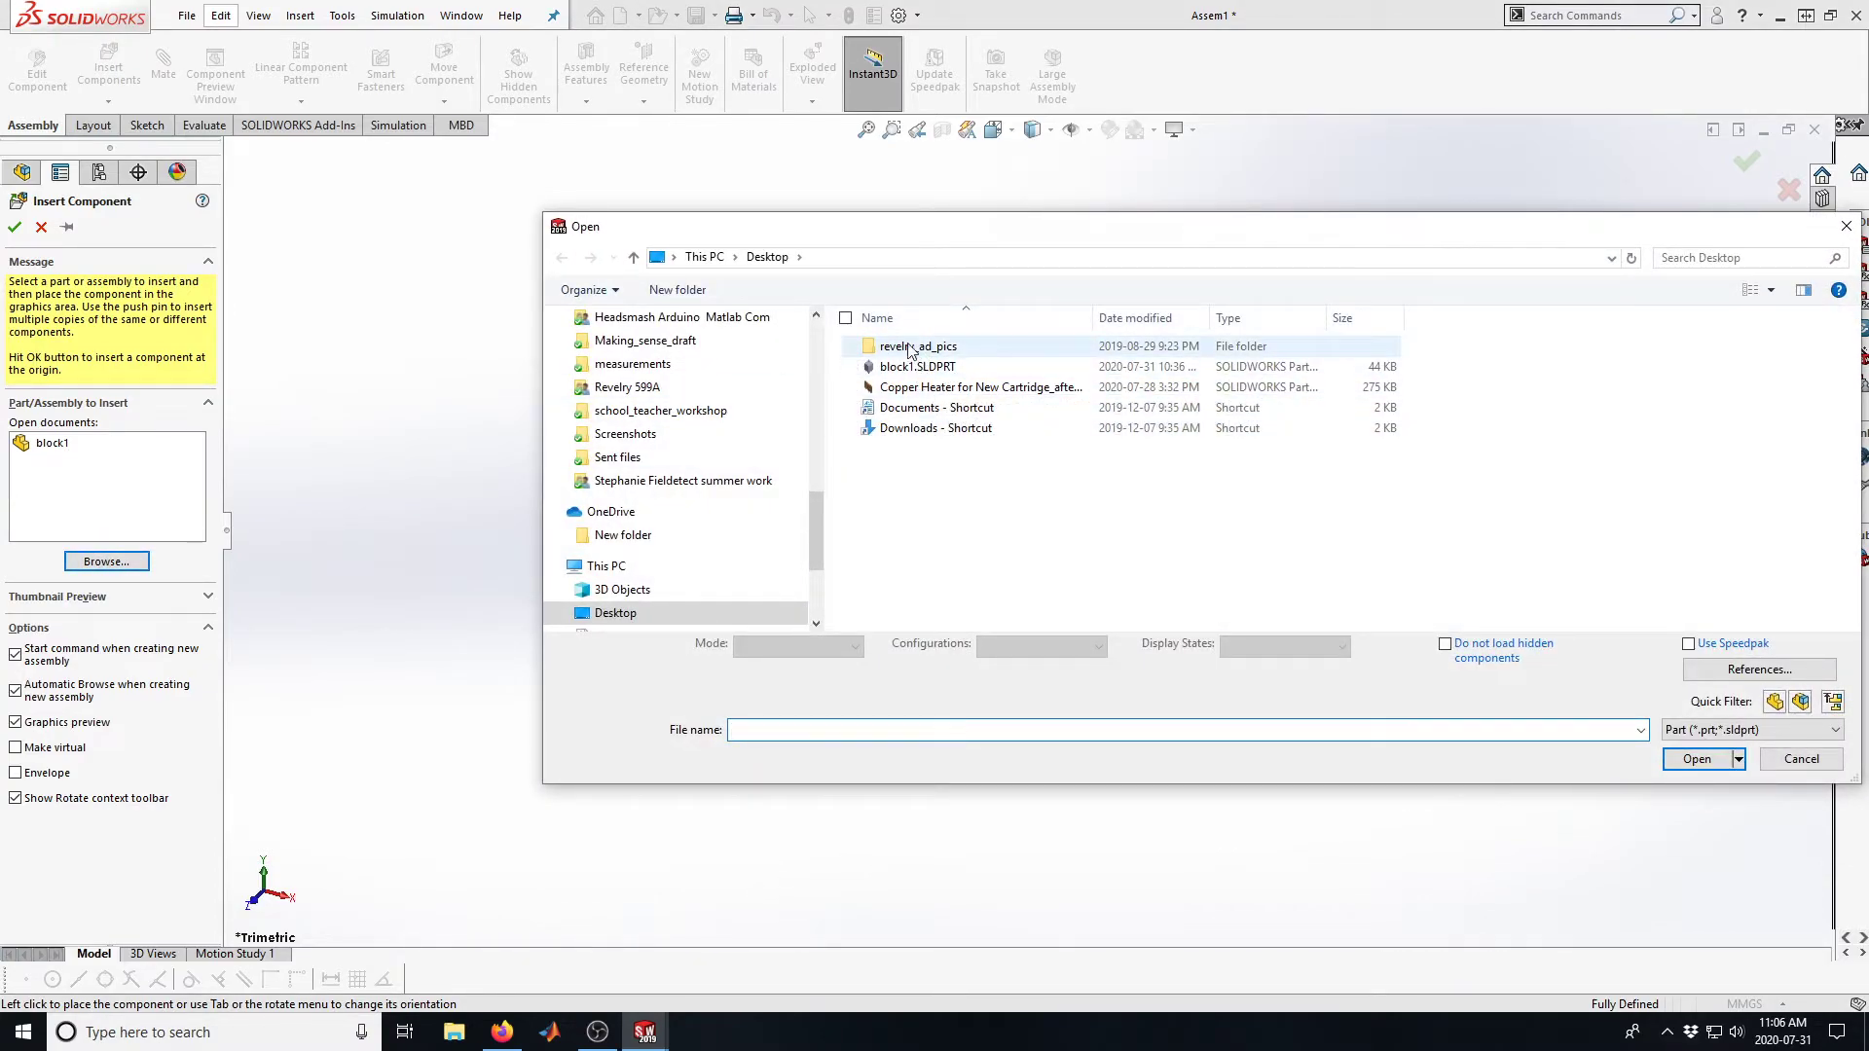
{"action": "left_click", "coordinate": [1794, 766]}
{"action": "left_click", "coordinate": [51, 446]}
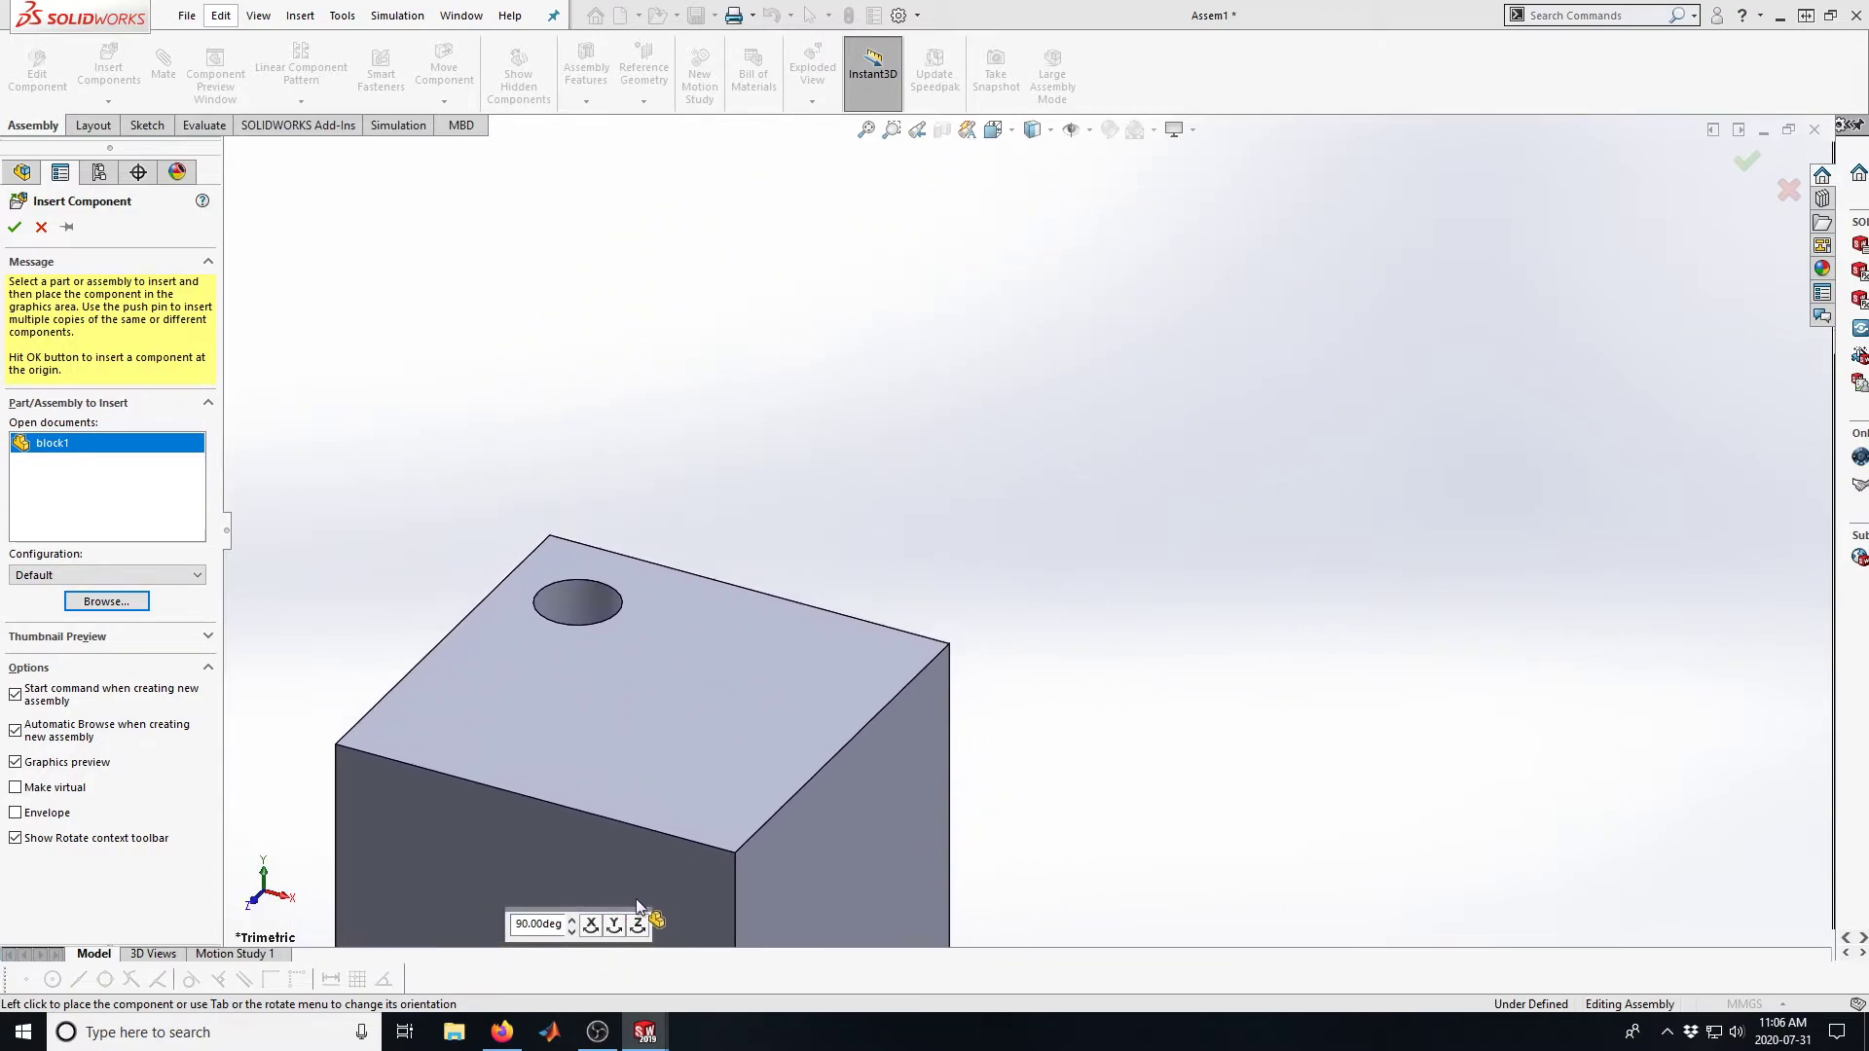
{"action": "left_click", "coordinate": [591, 924]}
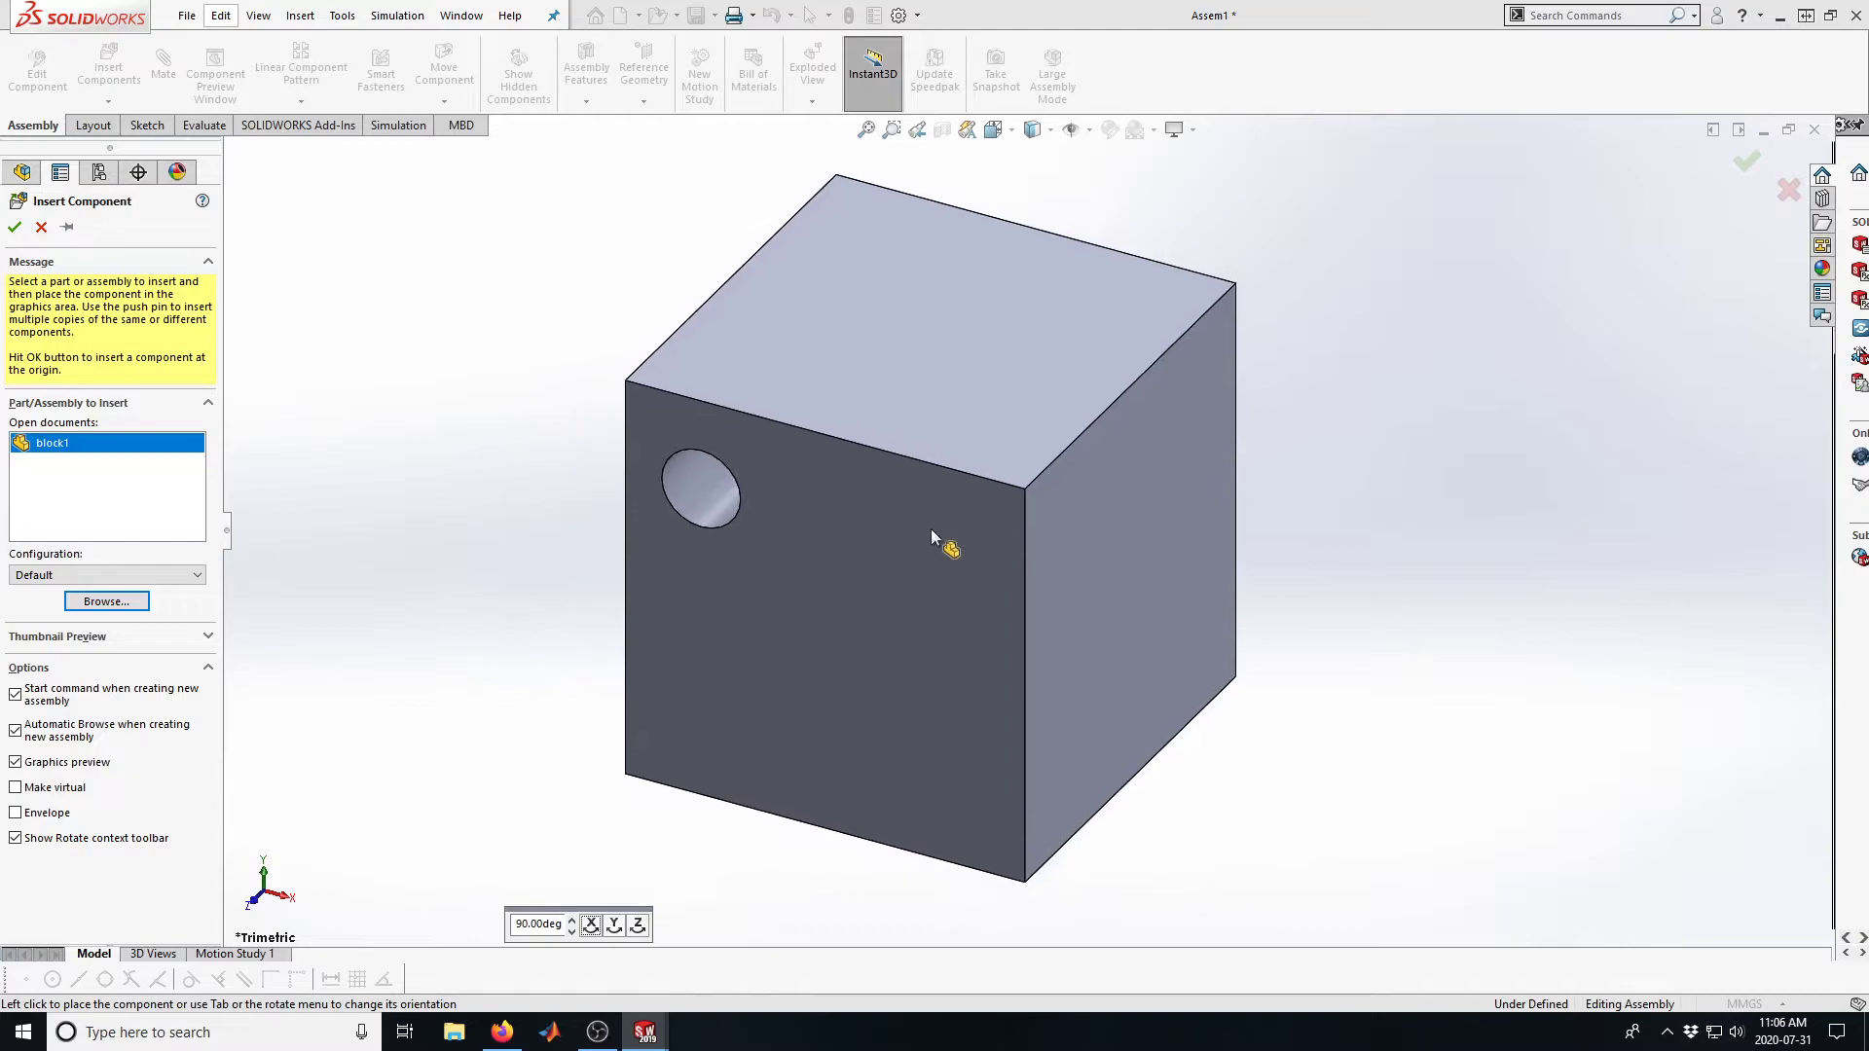
{"action": "left_click", "coordinate": [591, 925]}
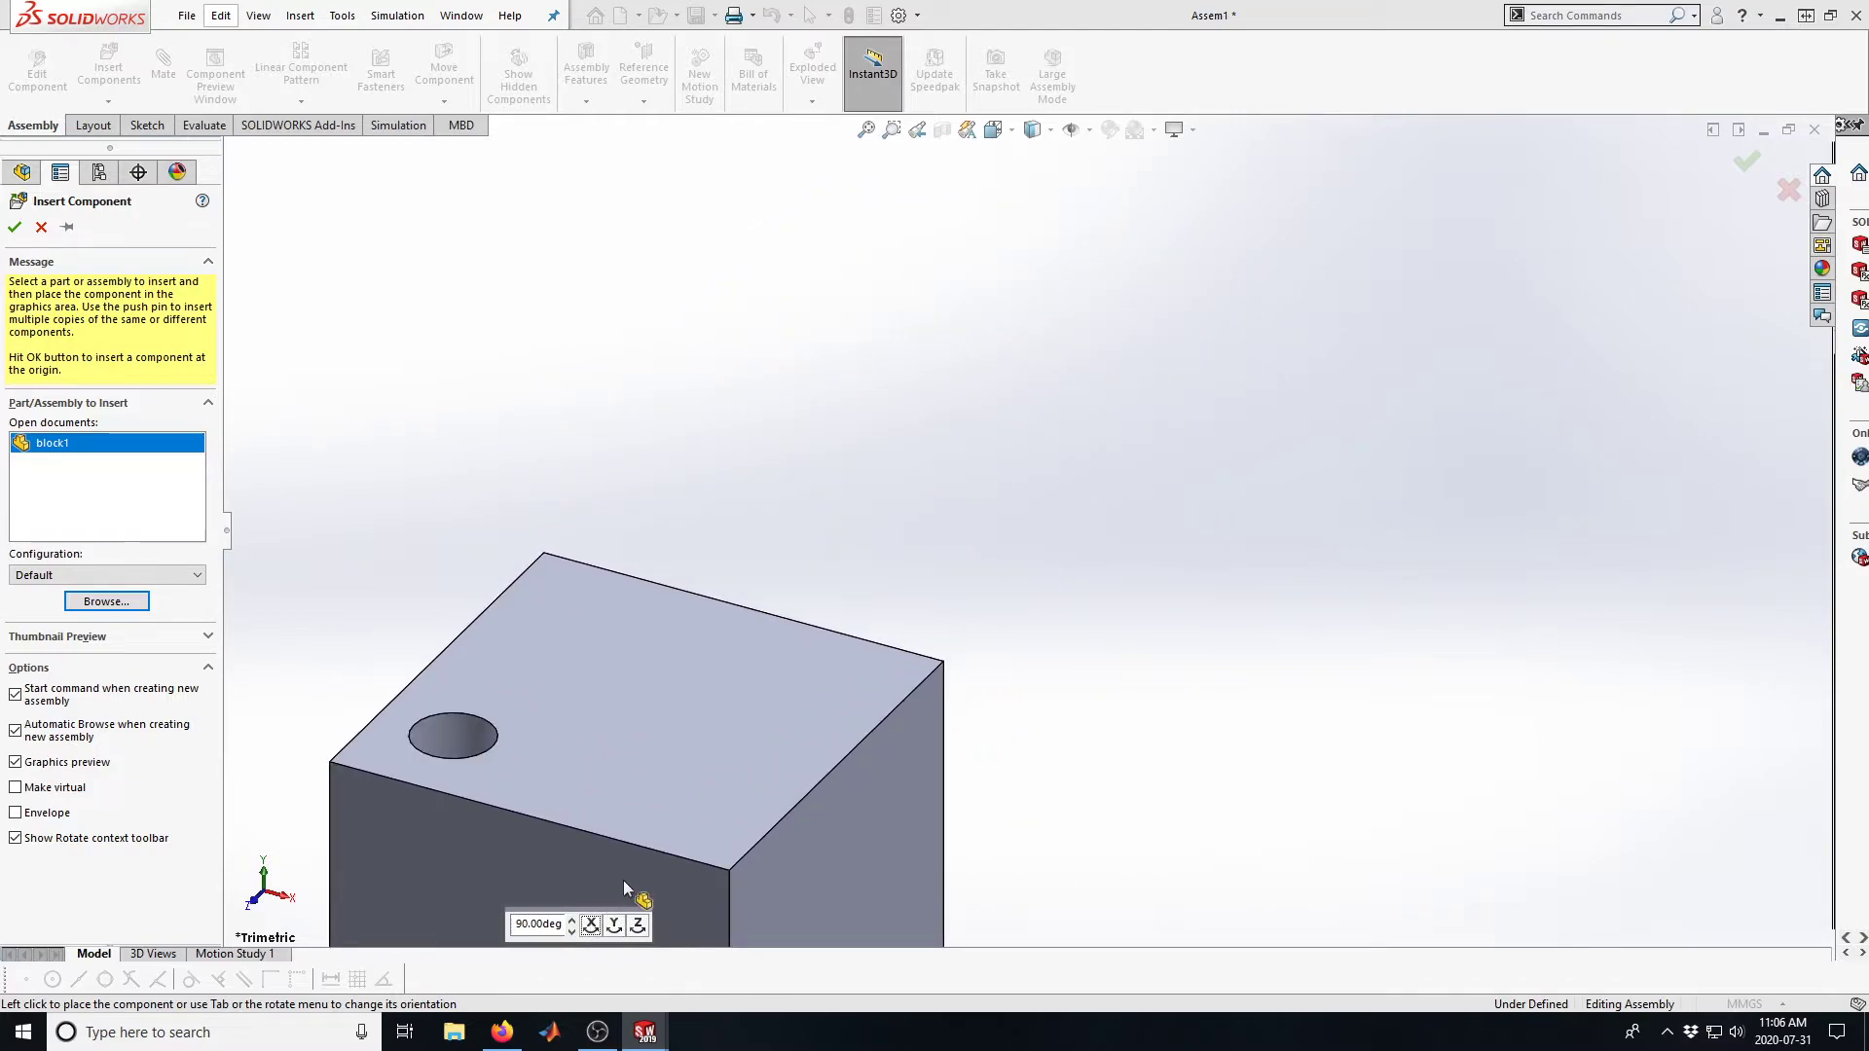
{"action": "left_click", "coordinate": [615, 925]}
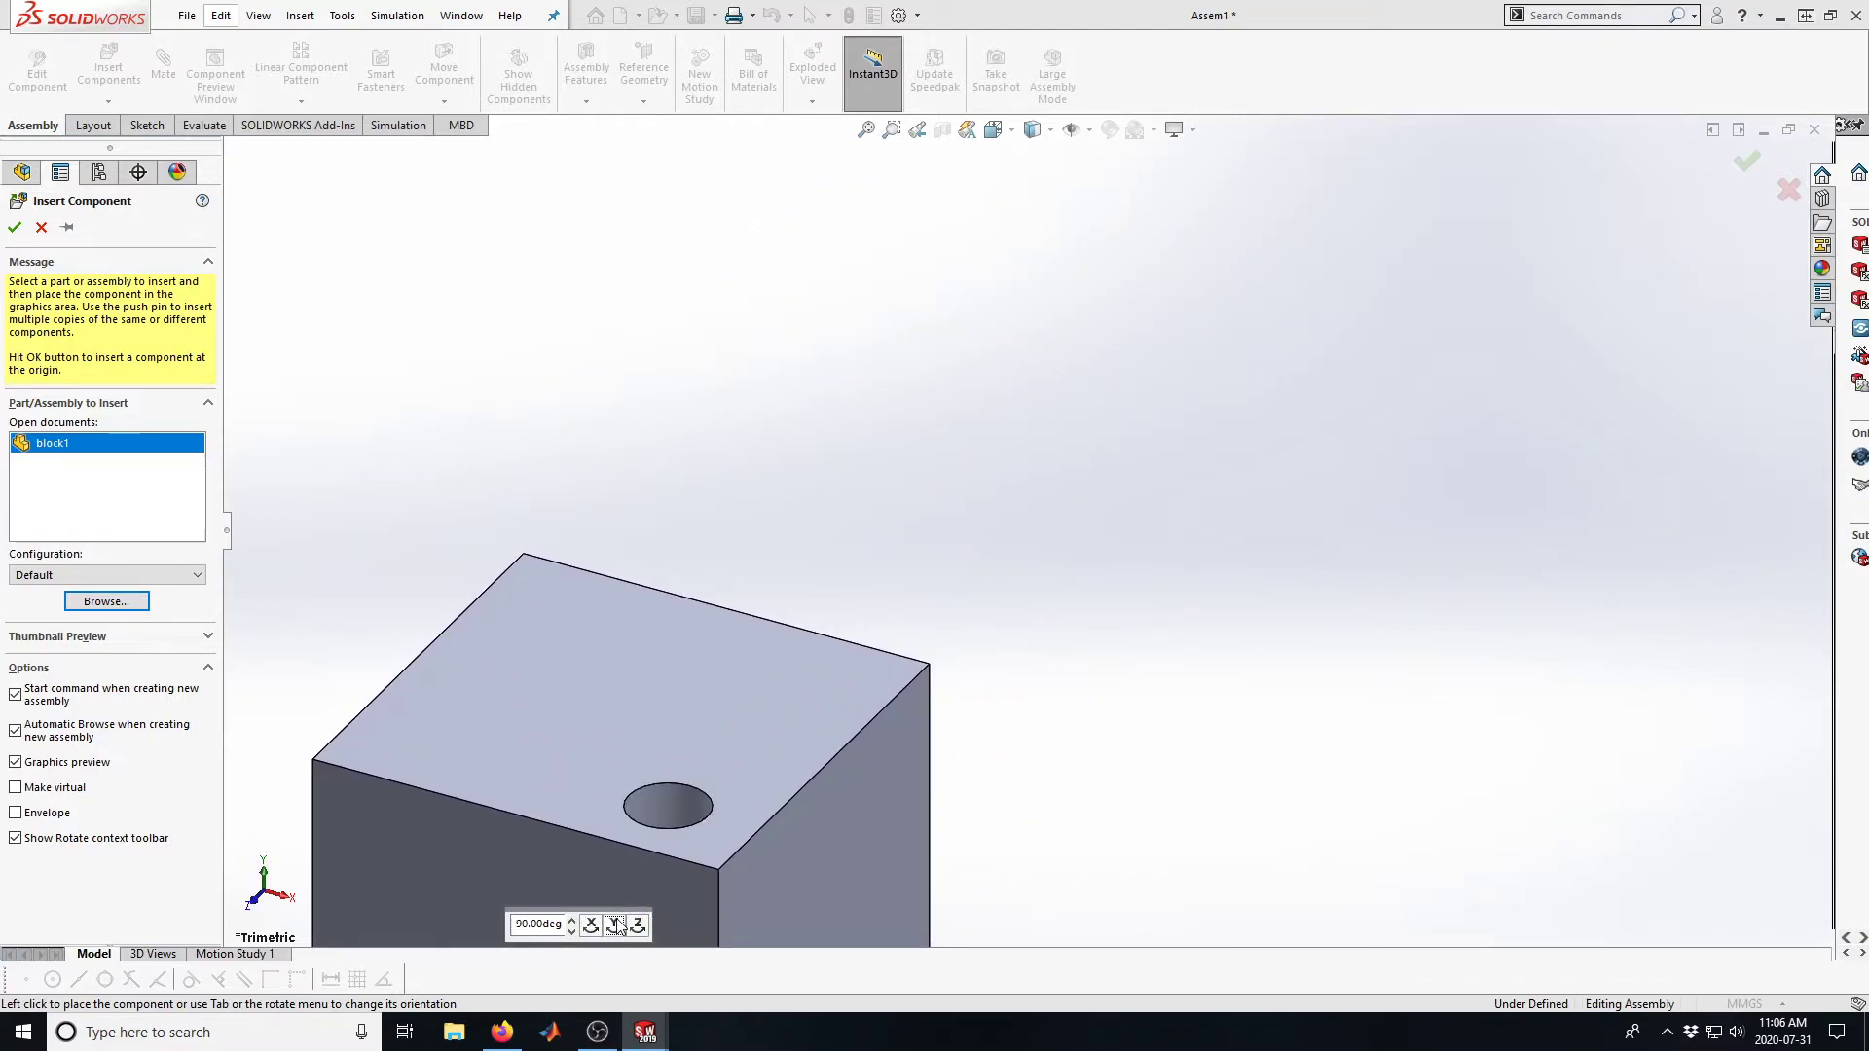
{"action": "left_click", "coordinate": [591, 925]}
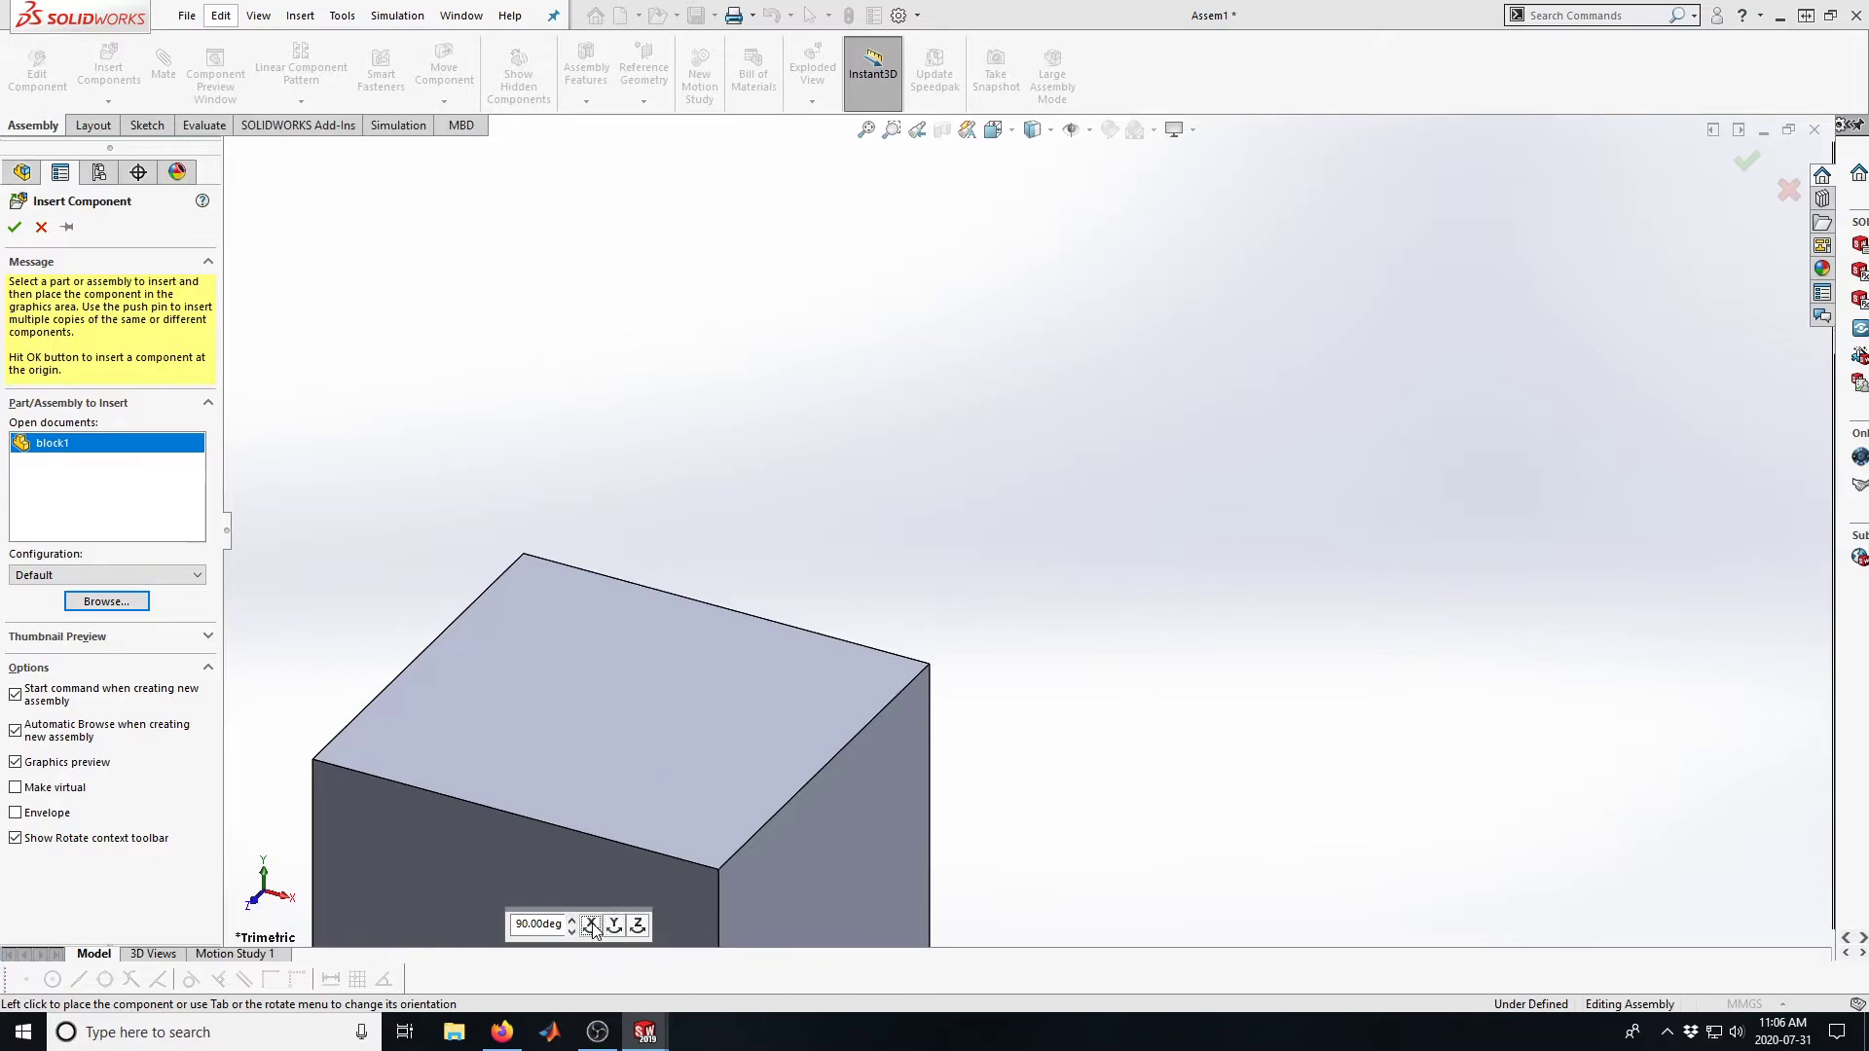
{"action": "left_click", "coordinate": [591, 925]}
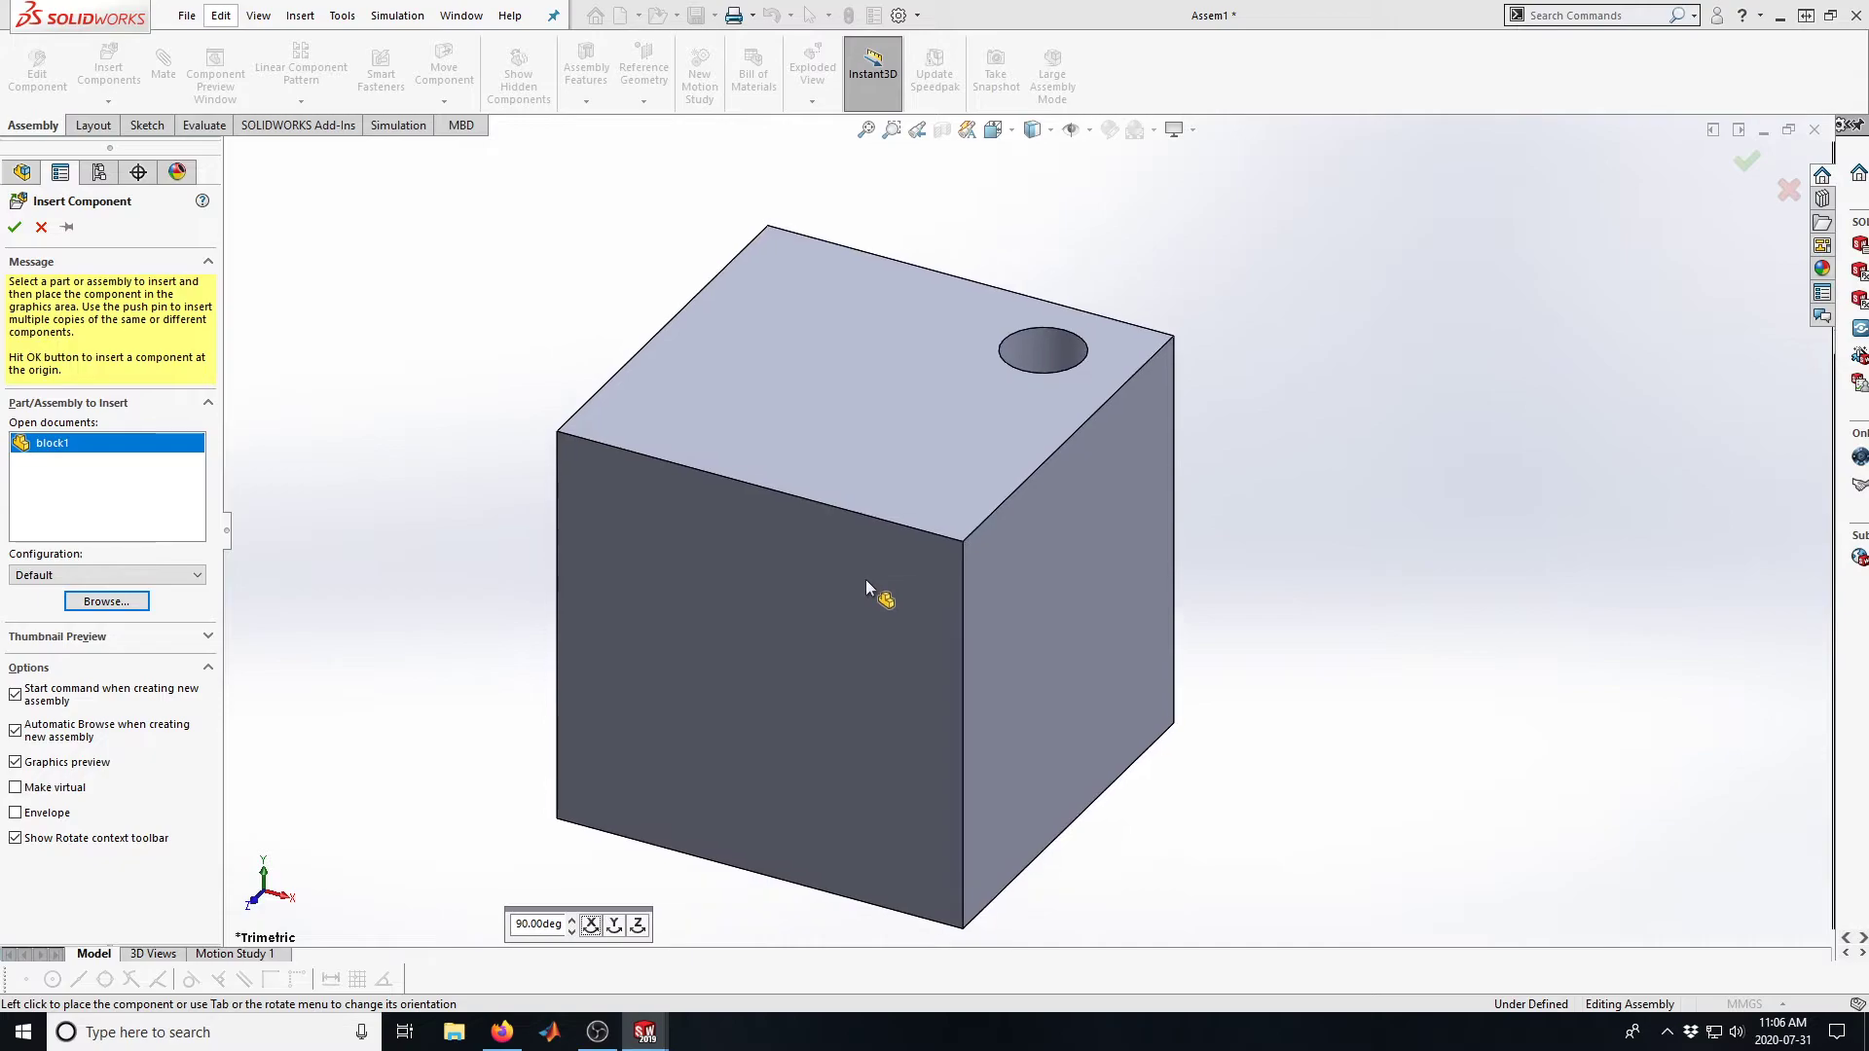
{"action": "left_click", "coordinate": [939, 553]}
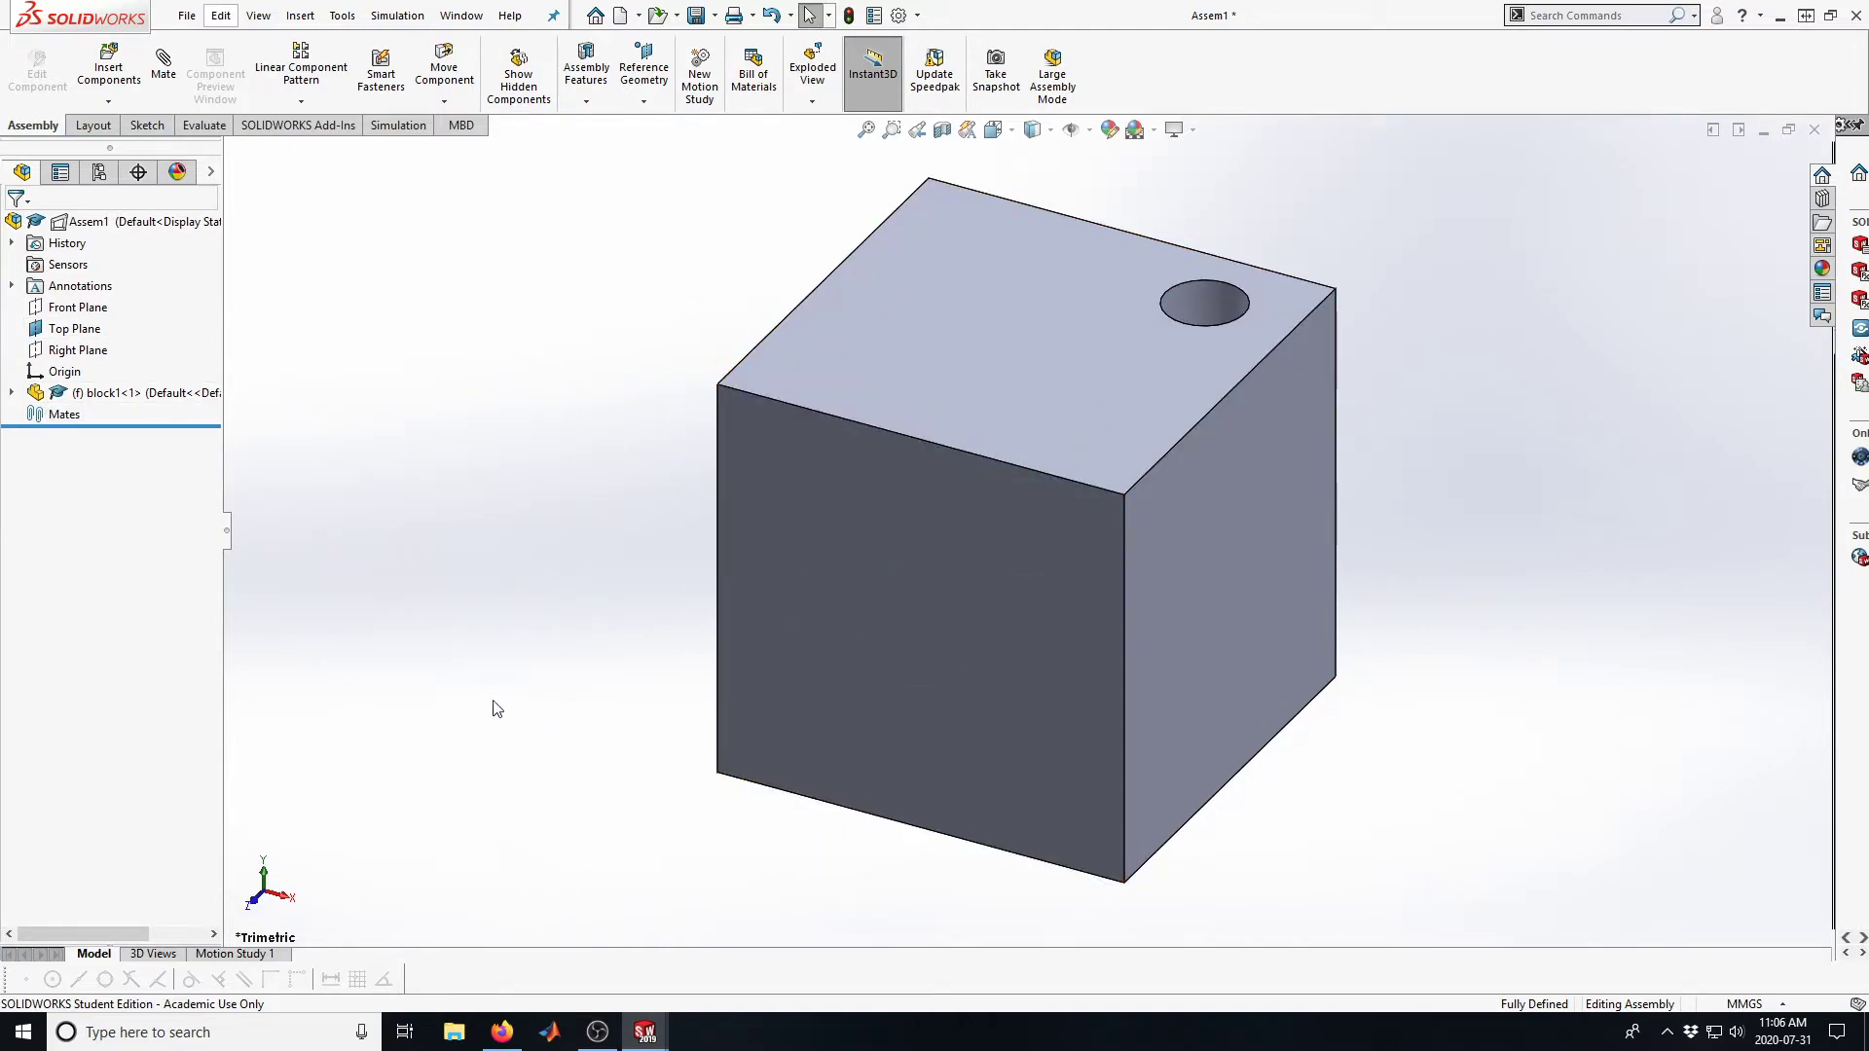
Insert a second copy of block1 in its default orientation, placed above and to the right of the first block
{"action": "scroll", "coordinate": [1107, 557], "scroll_direction": "down", "scroll_amount": 2}
{"action": "scroll", "coordinate": [1107, 551], "scroll_direction": "up", "scroll_amount": 5}
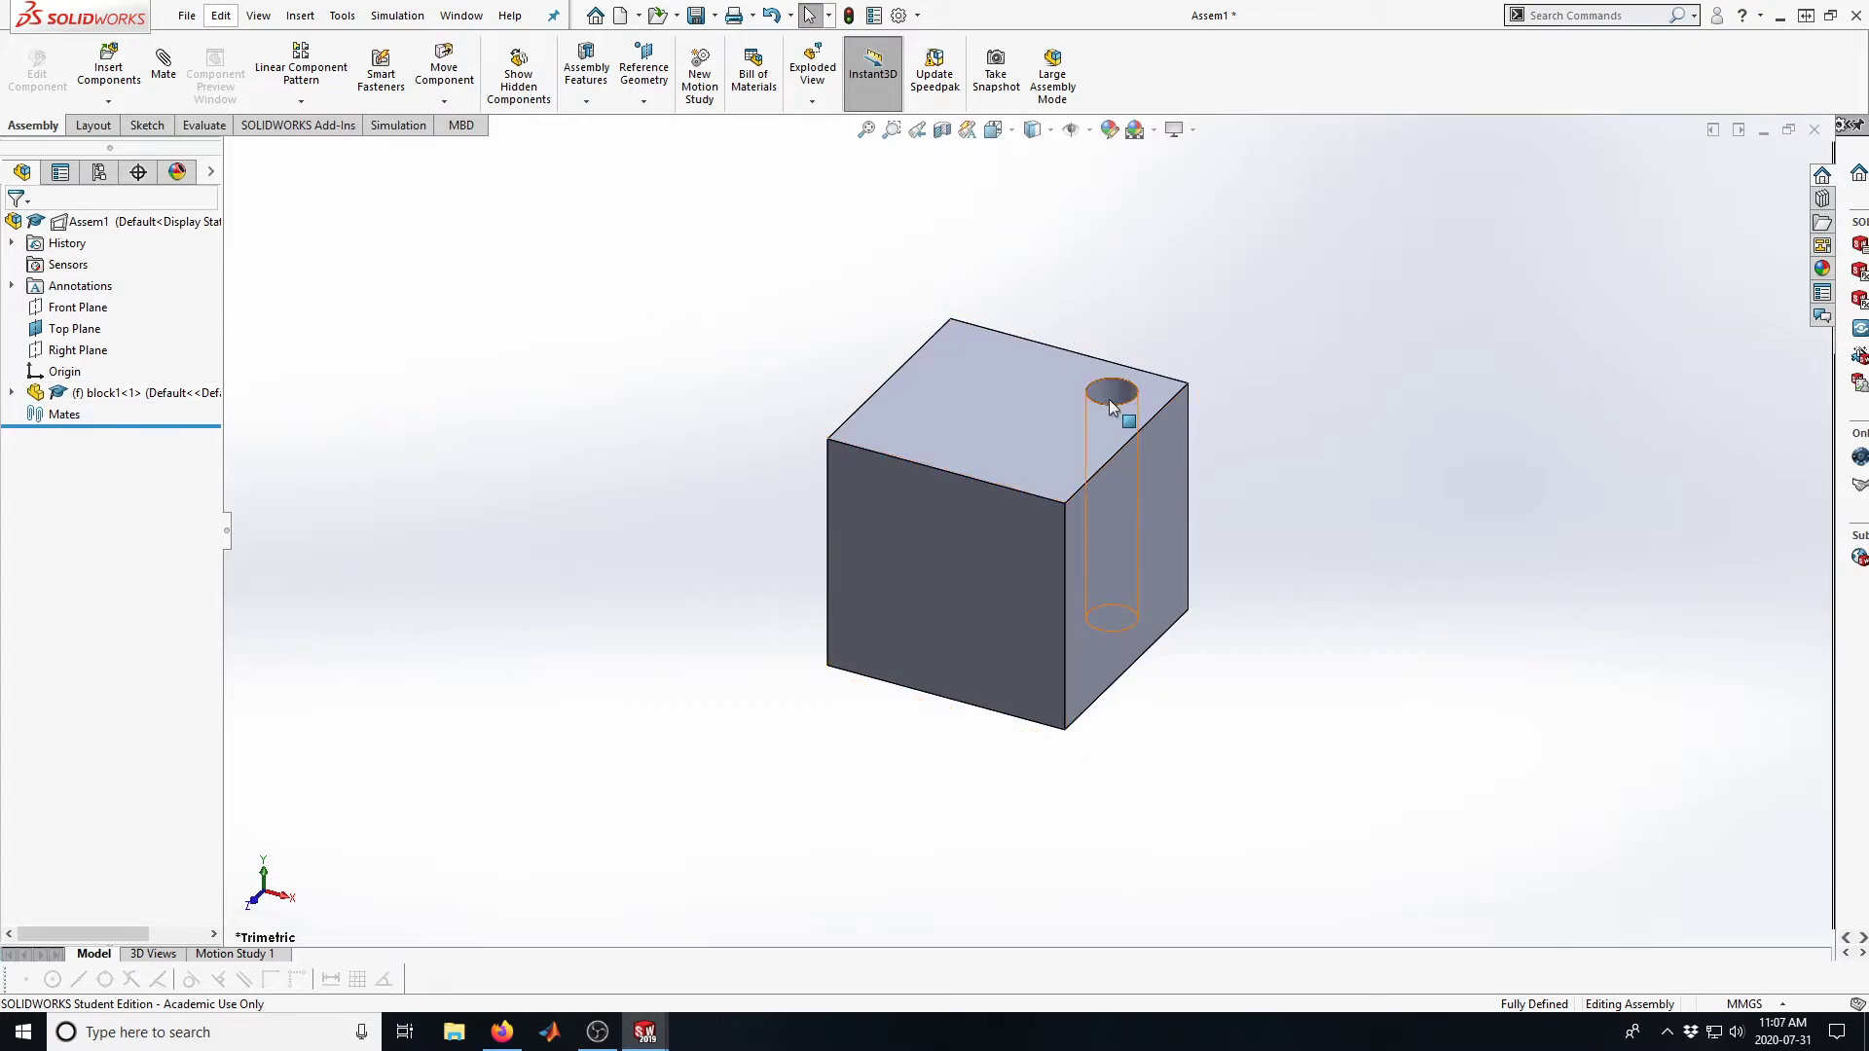
{"action": "scroll", "coordinate": [985, 430], "scroll_direction": "down", "scroll_amount": 1}
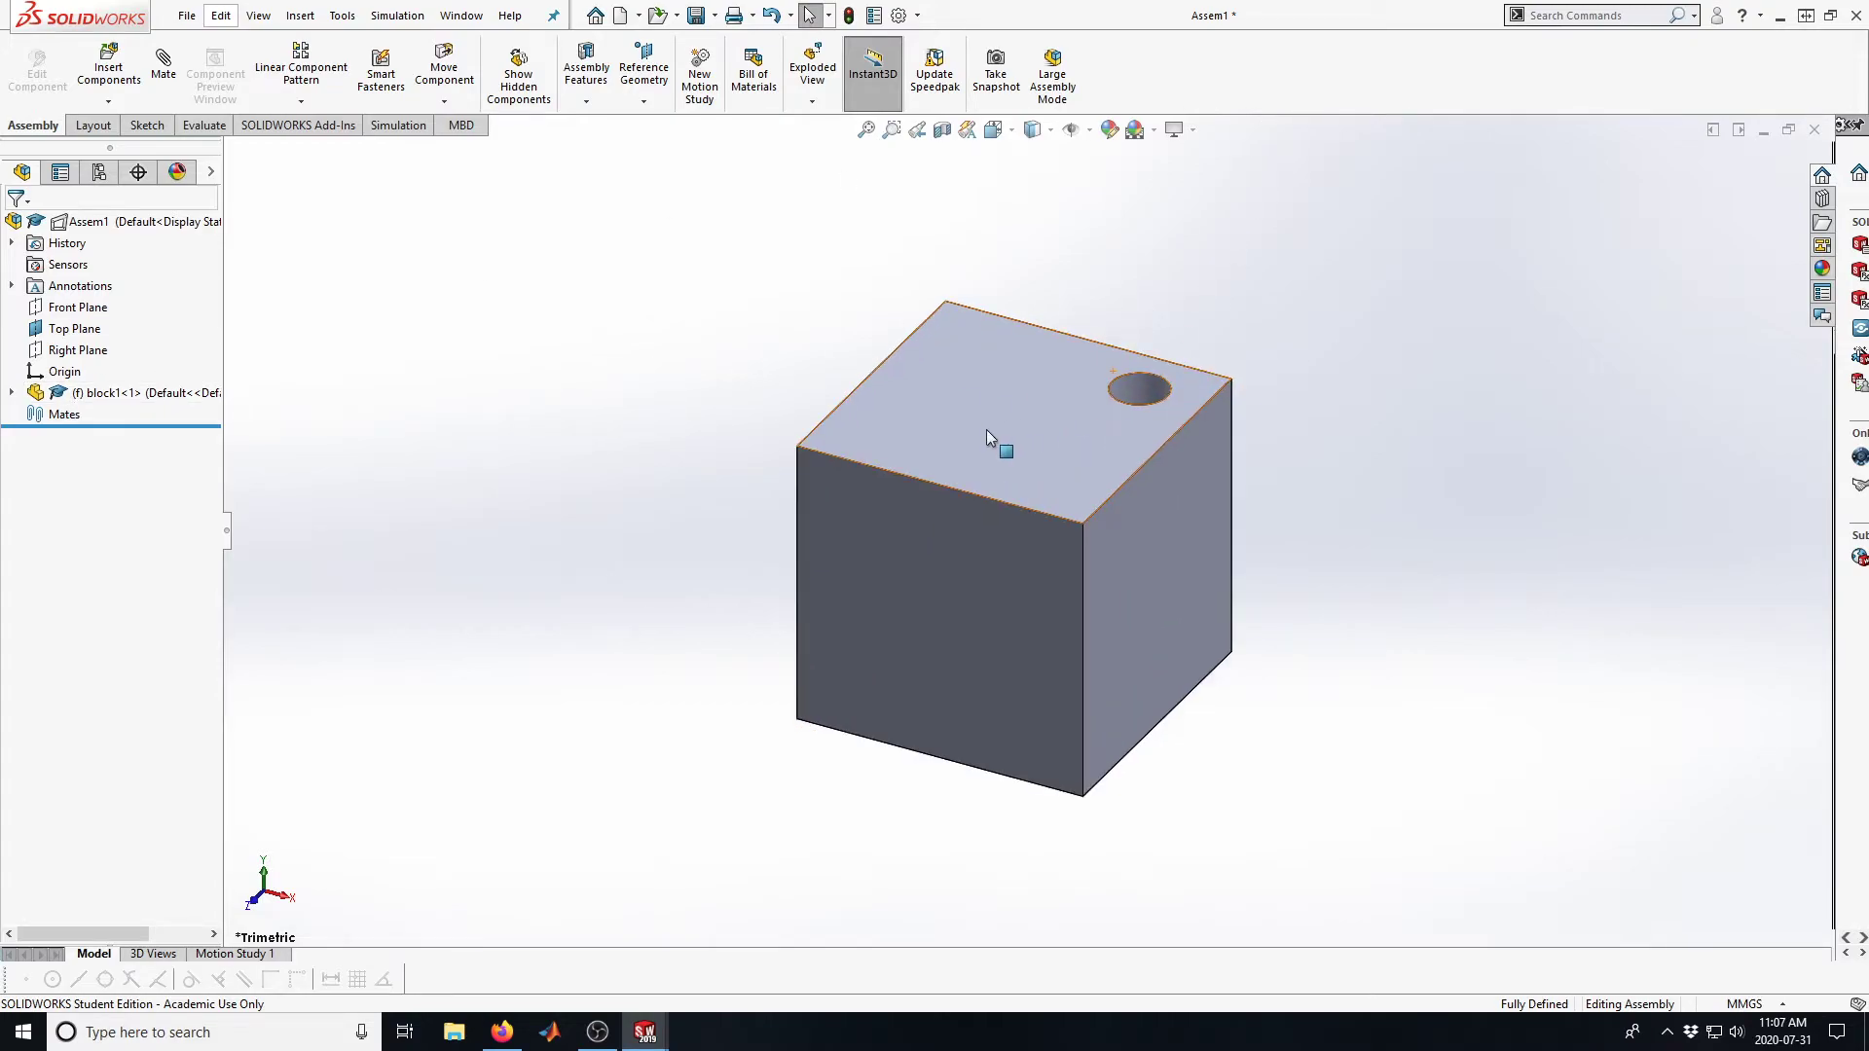
{"action": "scroll", "coordinate": [986, 428], "scroll_direction": "up", "scroll_amount": 2}
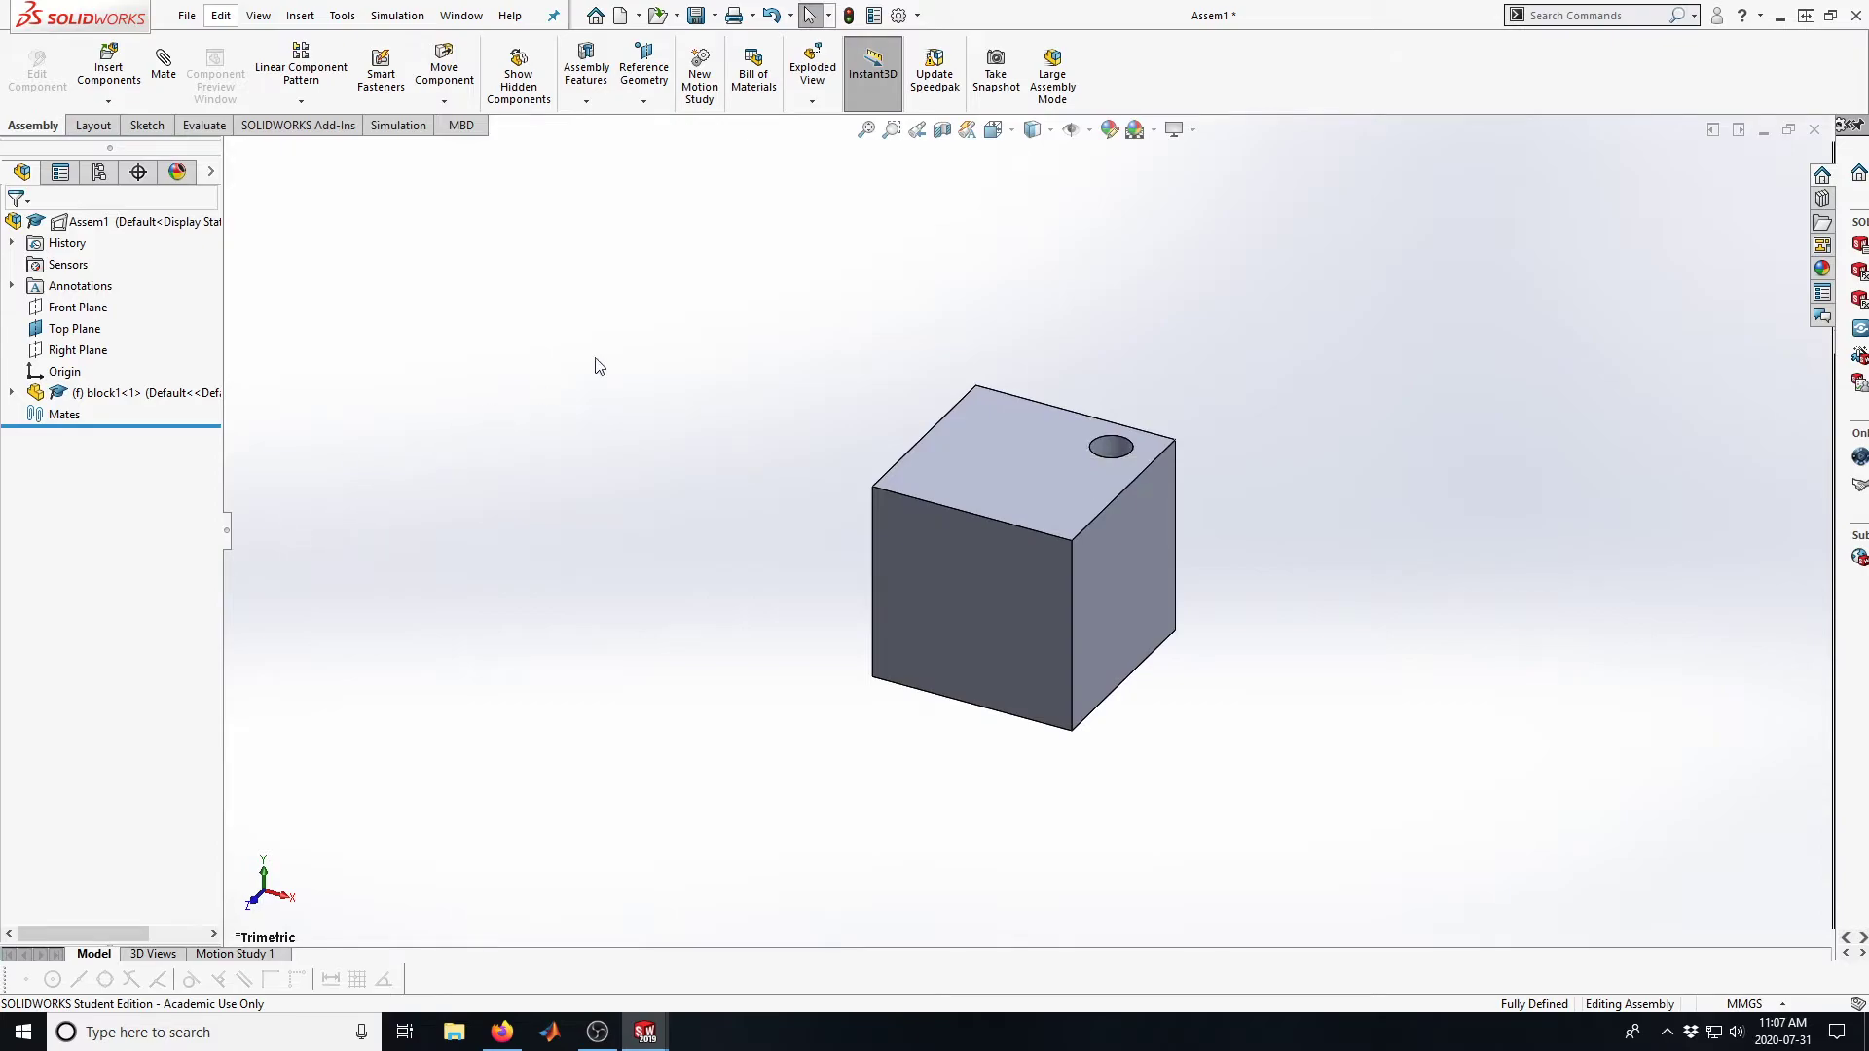
{"action": "left_click", "coordinate": [108, 70]}
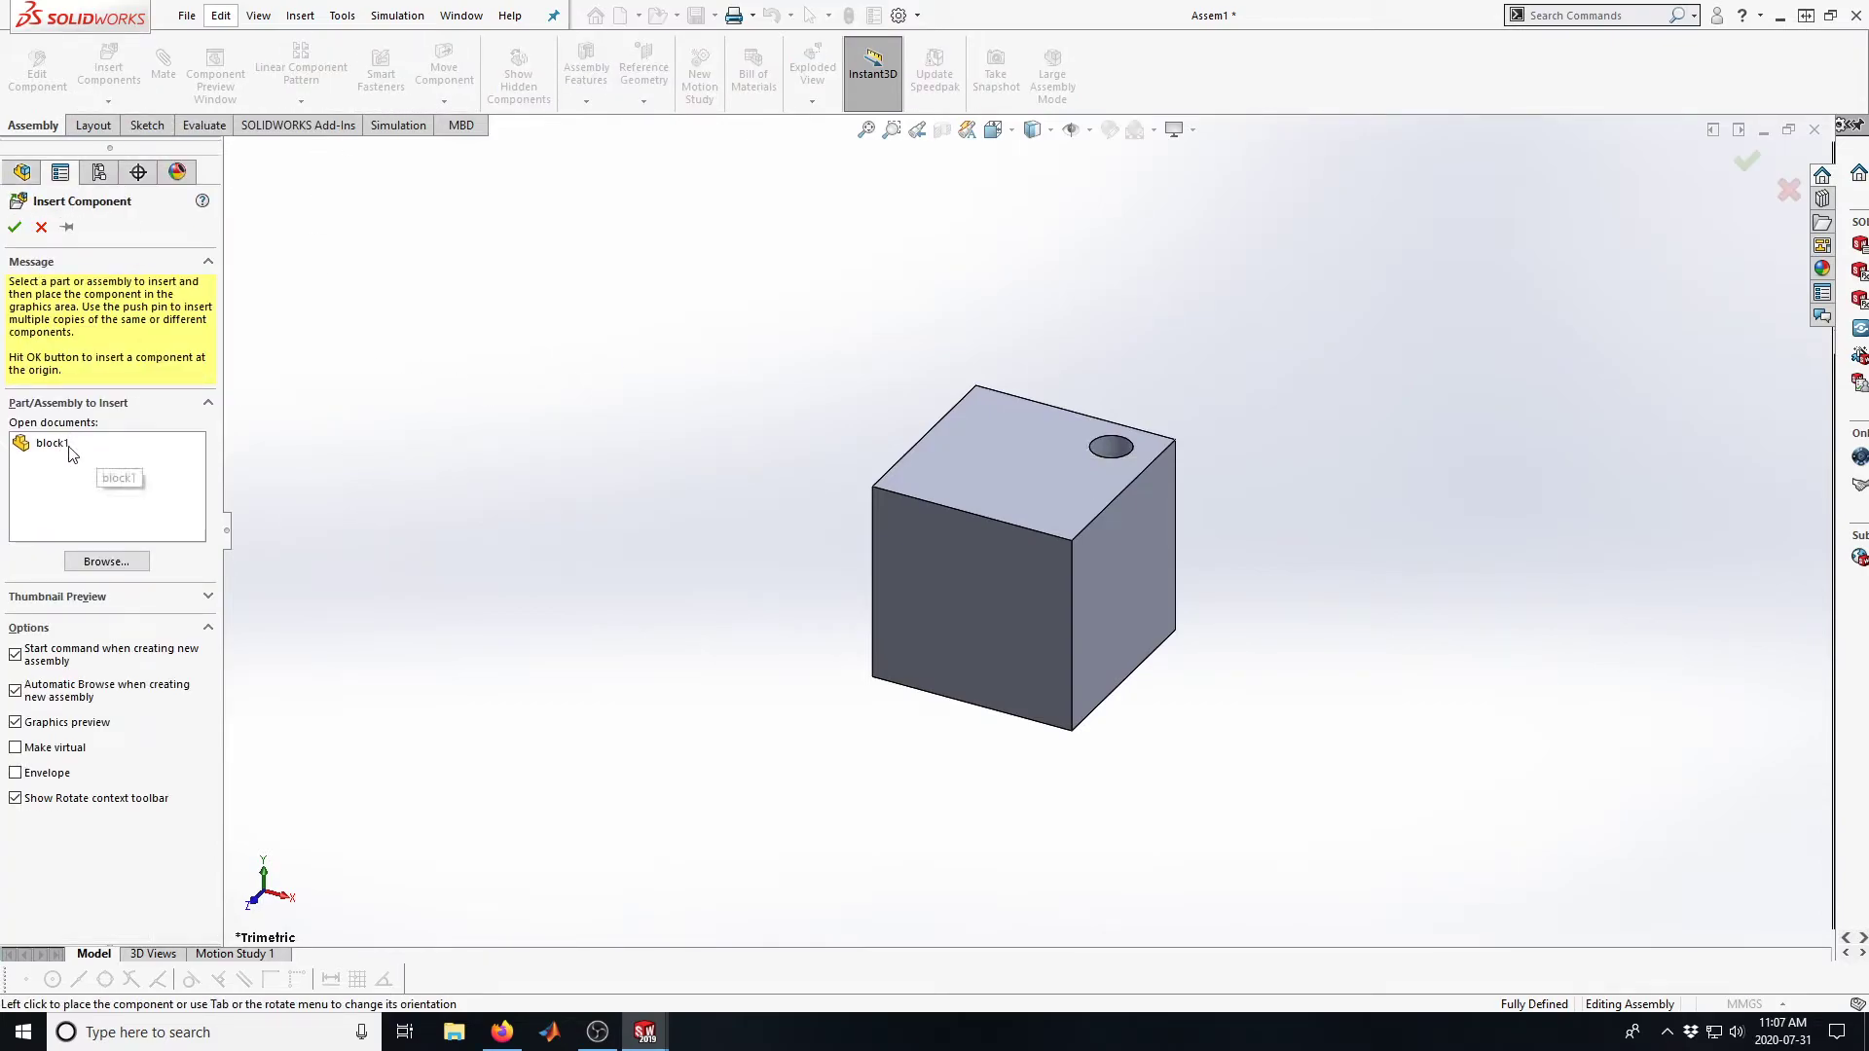
{"action": "left_click", "coordinate": [27, 448]}
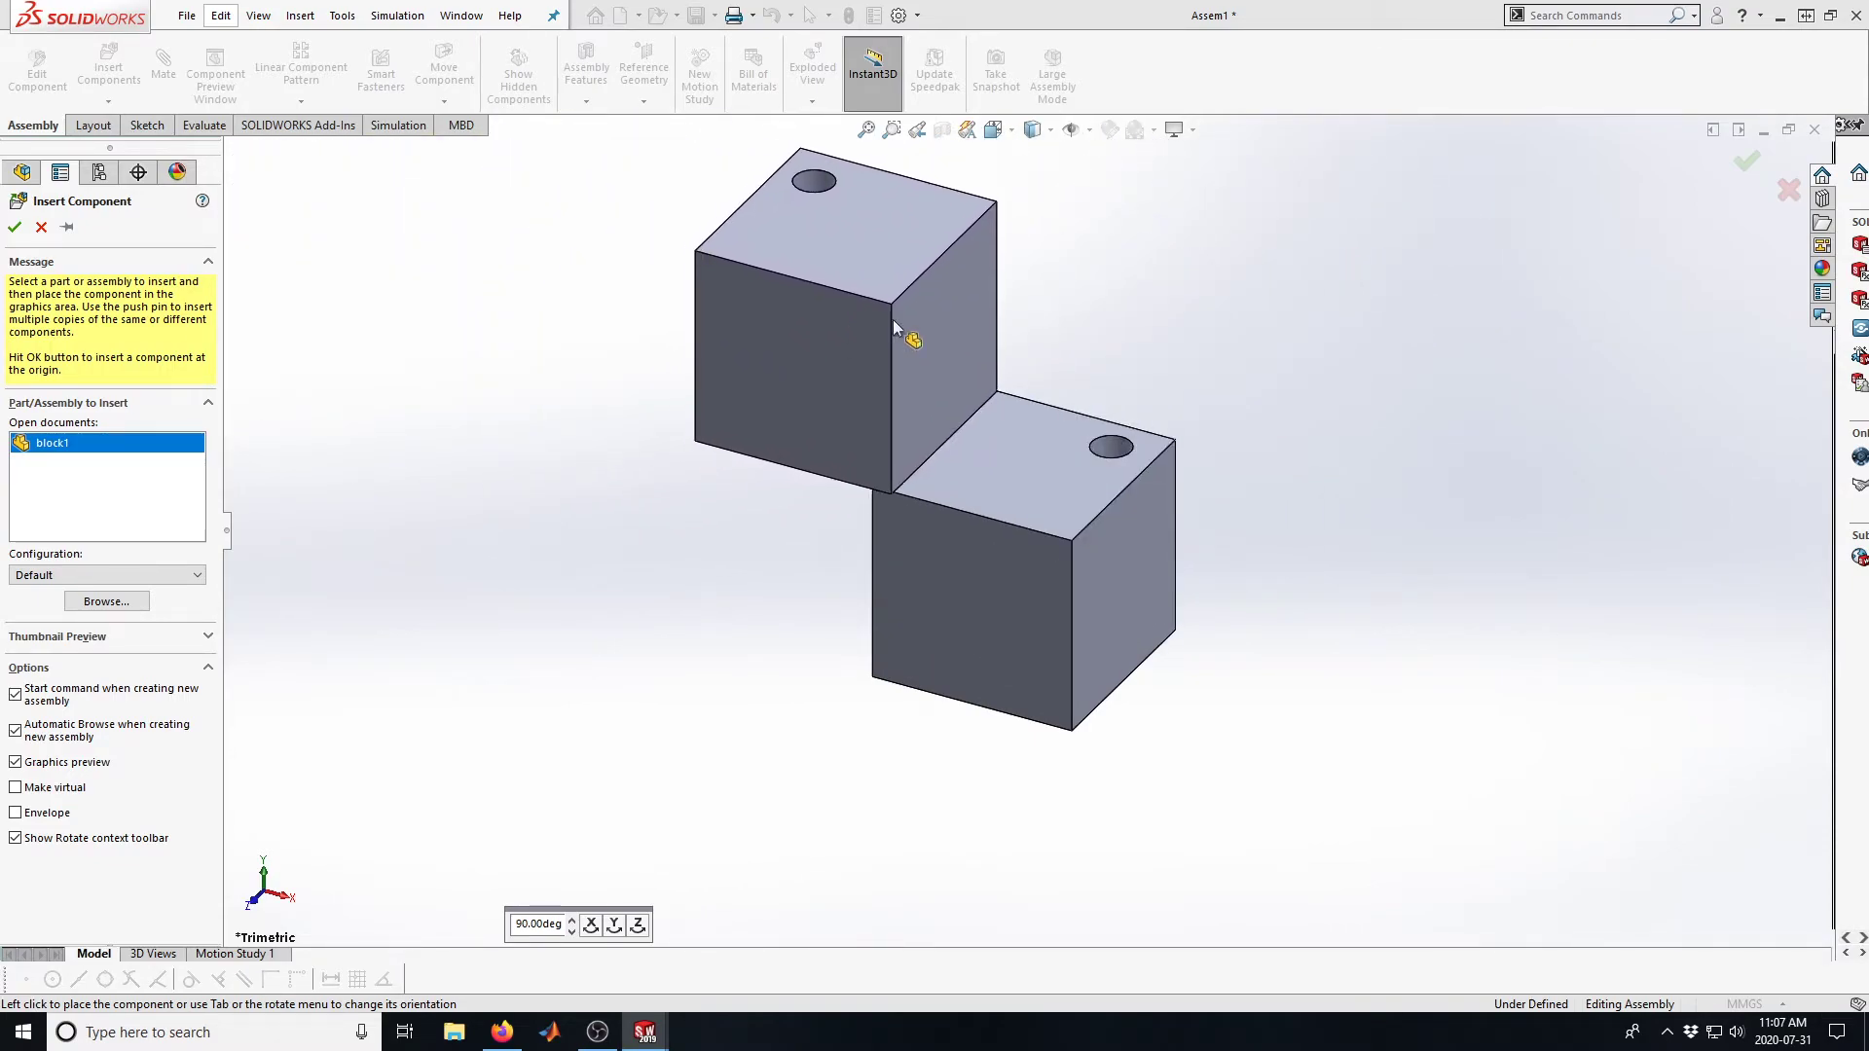
{"action": "left_click", "coordinate": [1431, 366]}
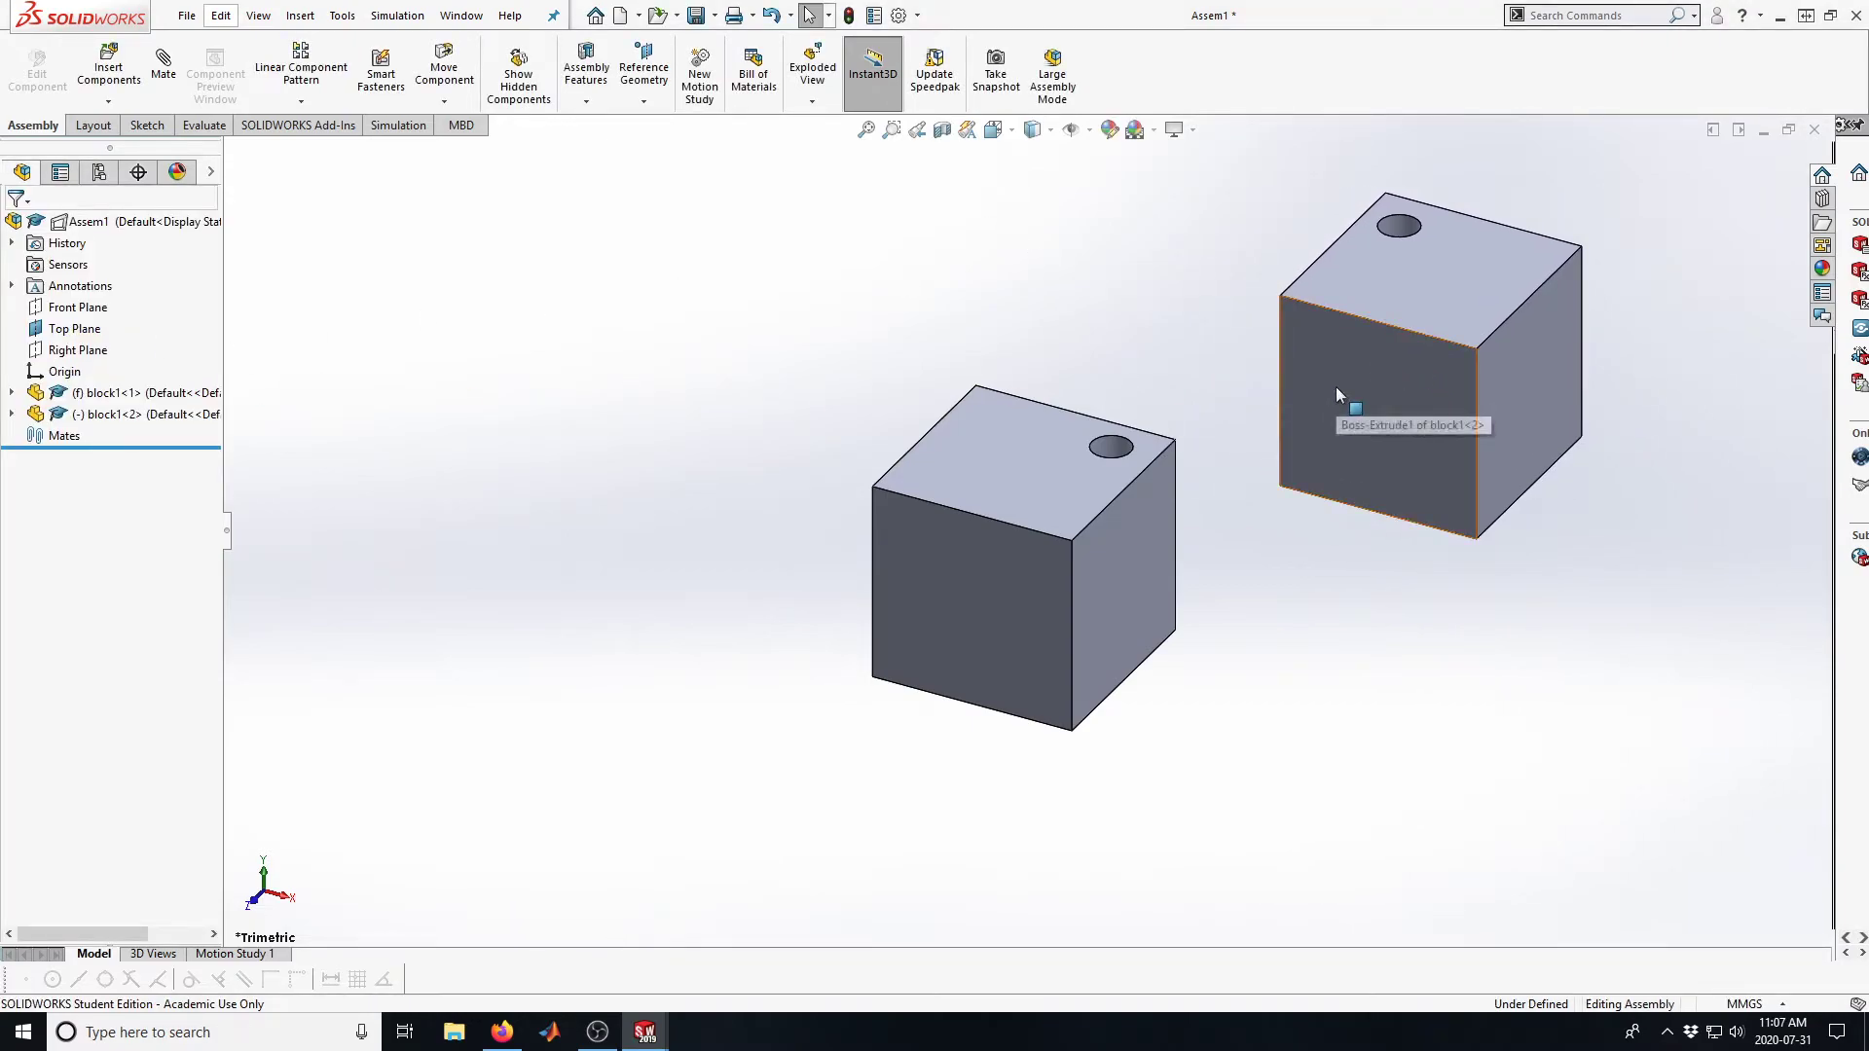
Move the second block freely to a spot closer behind the fixed first block, keeping the two apart
{"action": "scroll", "coordinate": [1201, 477], "scroll_direction": "up", "scroll_amount": 5}
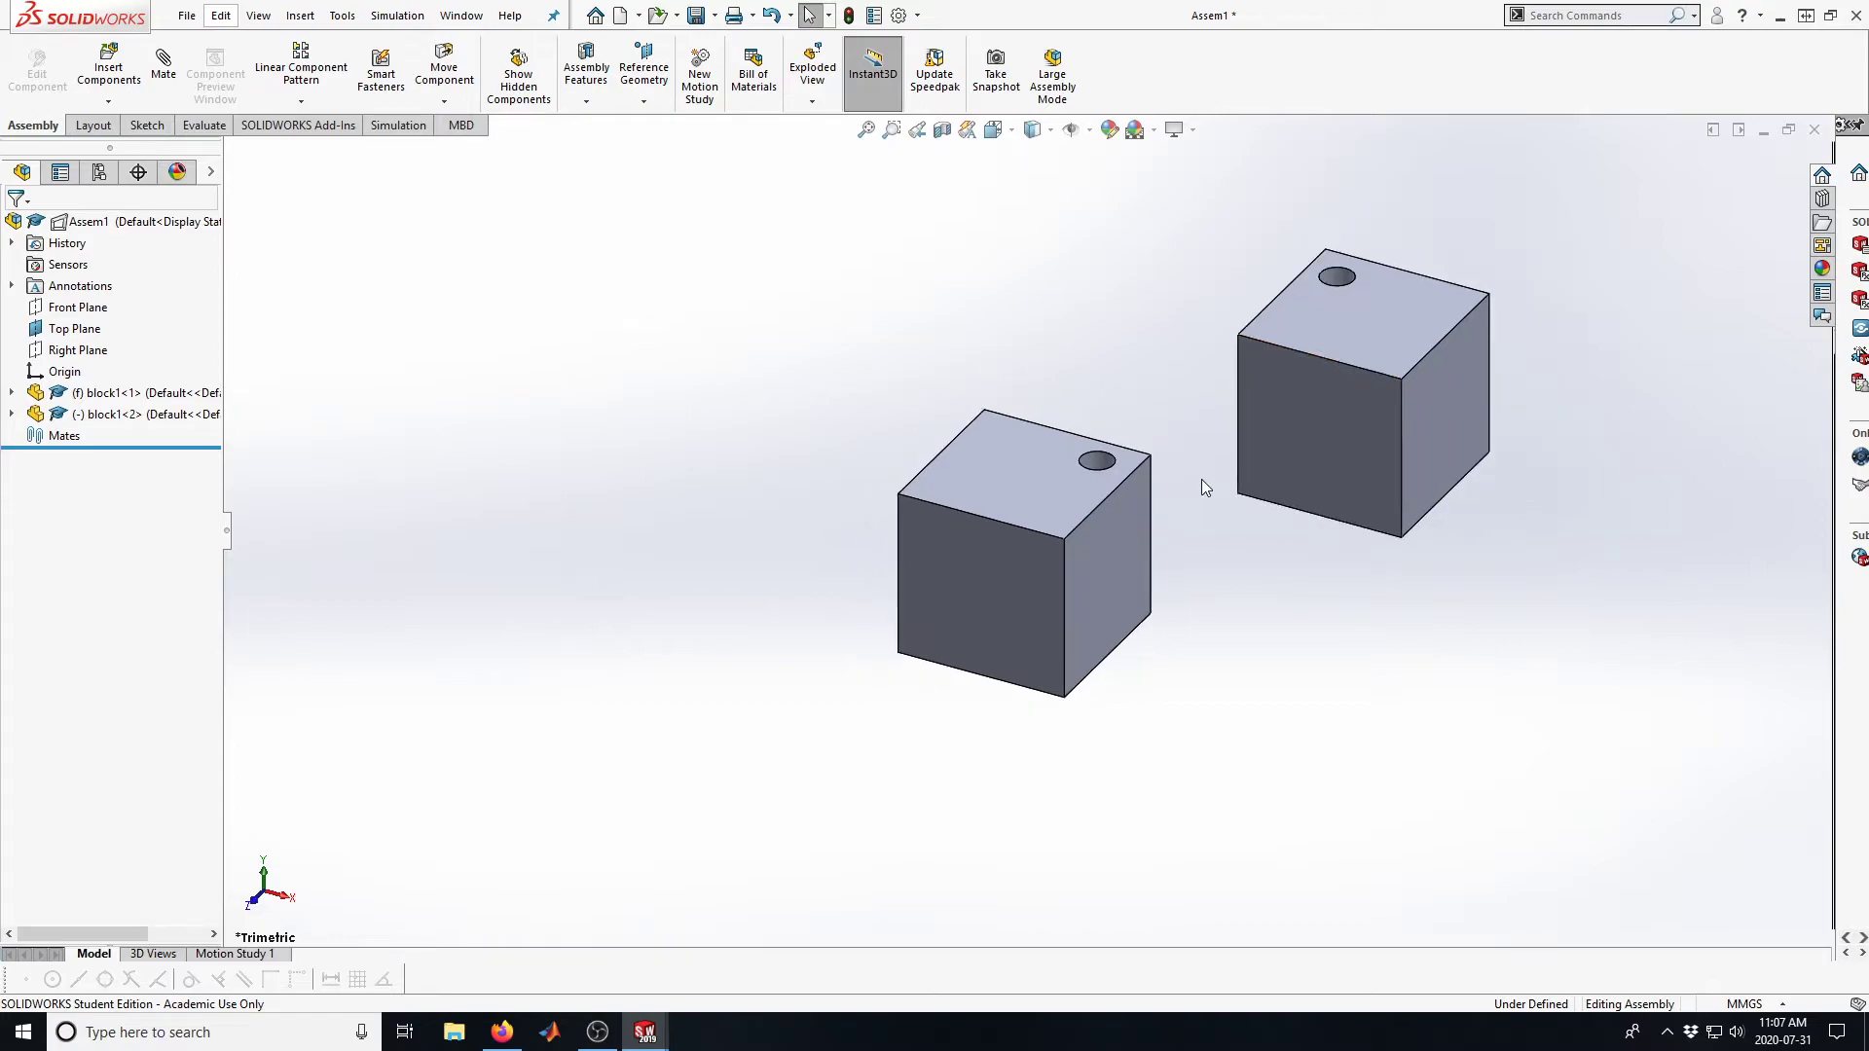
{"action": "middle_click_drag", "start_coordinate": [1163, 431], "coordinate": [1223, 473]}
{"action": "left_click_drag", "start_coordinate": [1224, 473], "coordinate": [1211, 417]}
{"action": "middle_click_drag", "start_coordinate": [1167, 530], "coordinate": [1239, 537]}
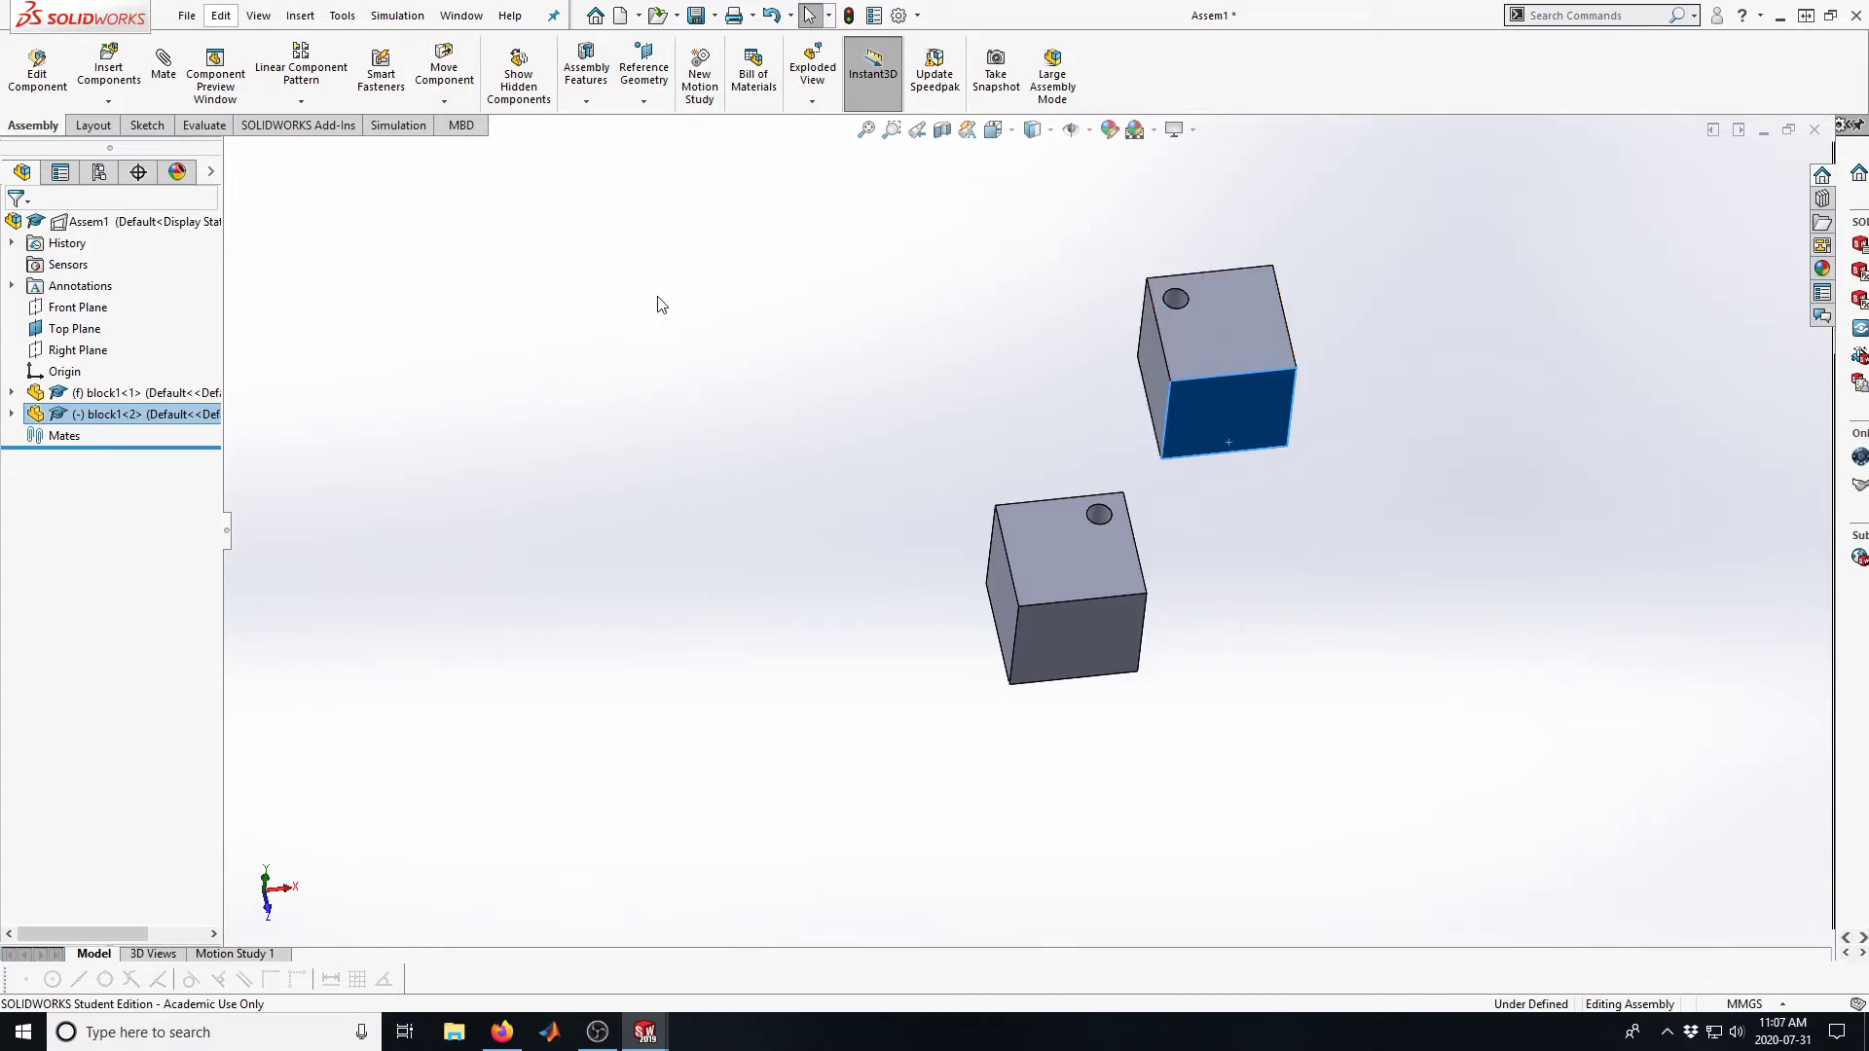
Start a mate, dropping the preselected front face and choosing the second block's underside and the fixed block's top face
{"action": "left_click", "coordinate": [163, 66]}
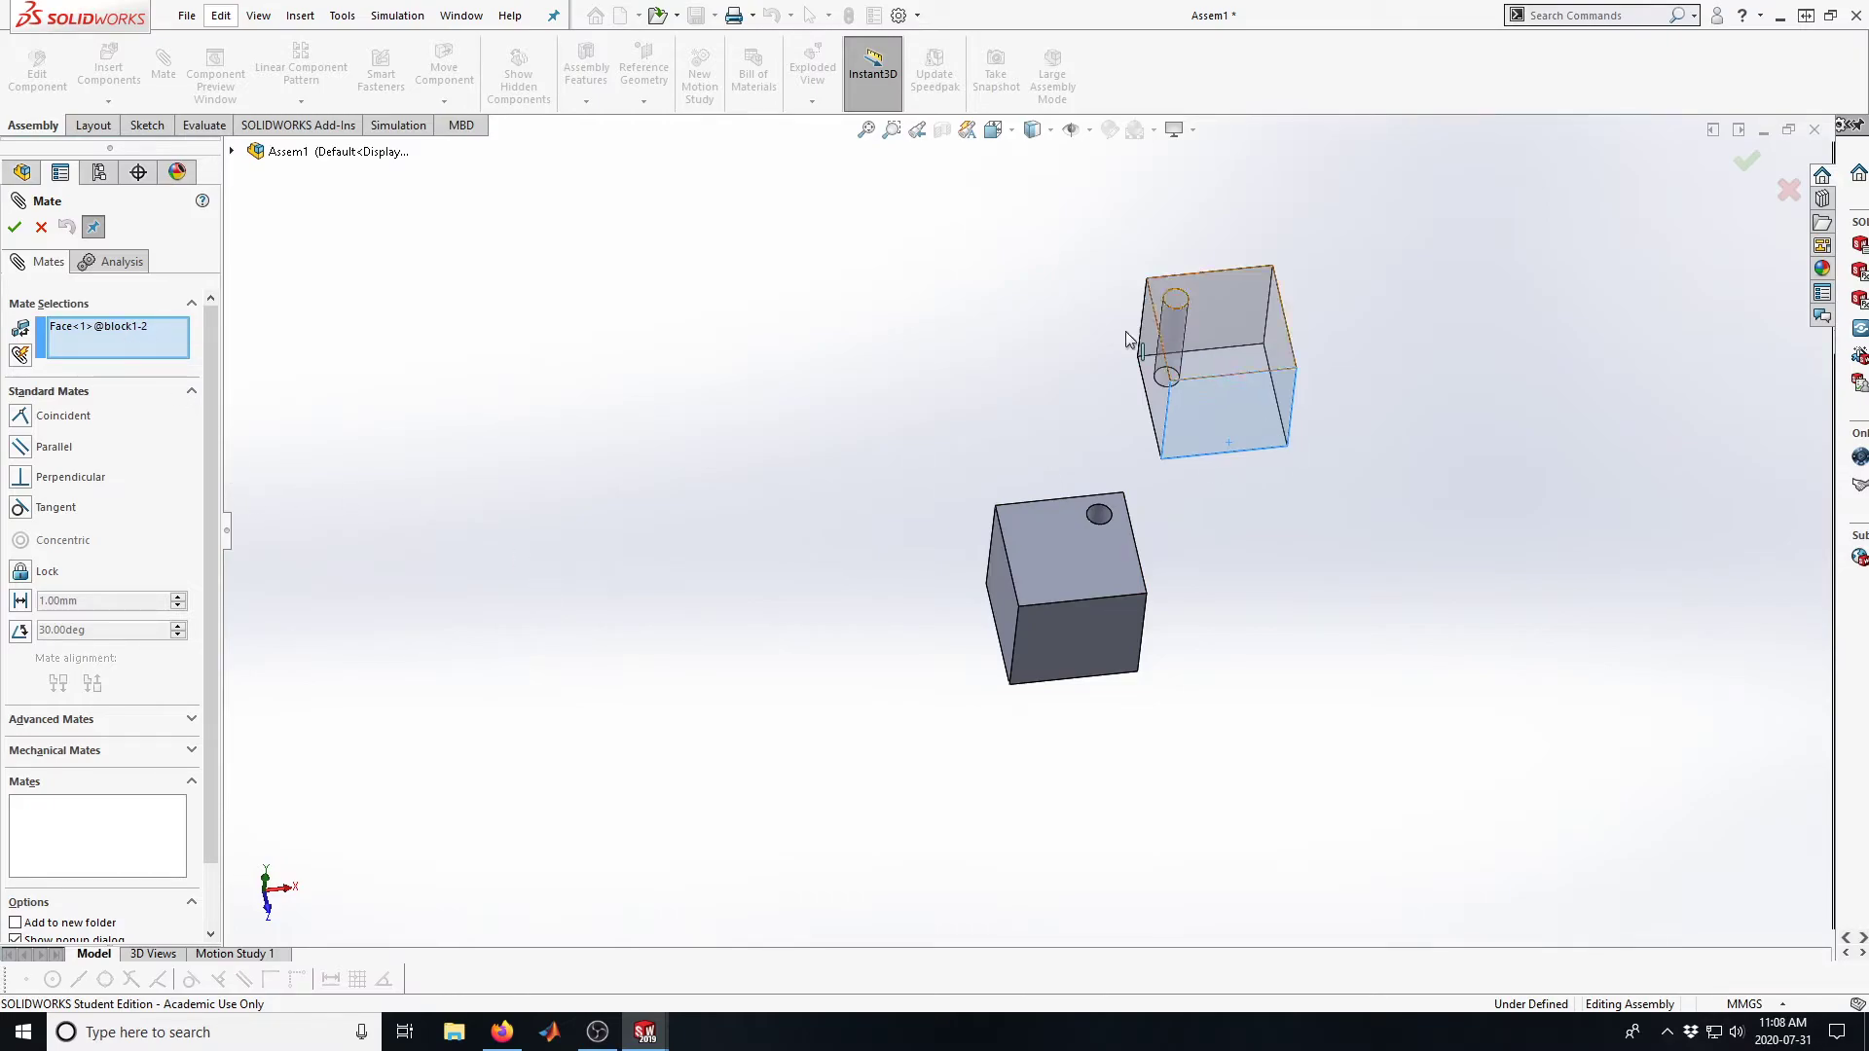
{"action": "left_click", "coordinate": [72, 333]}
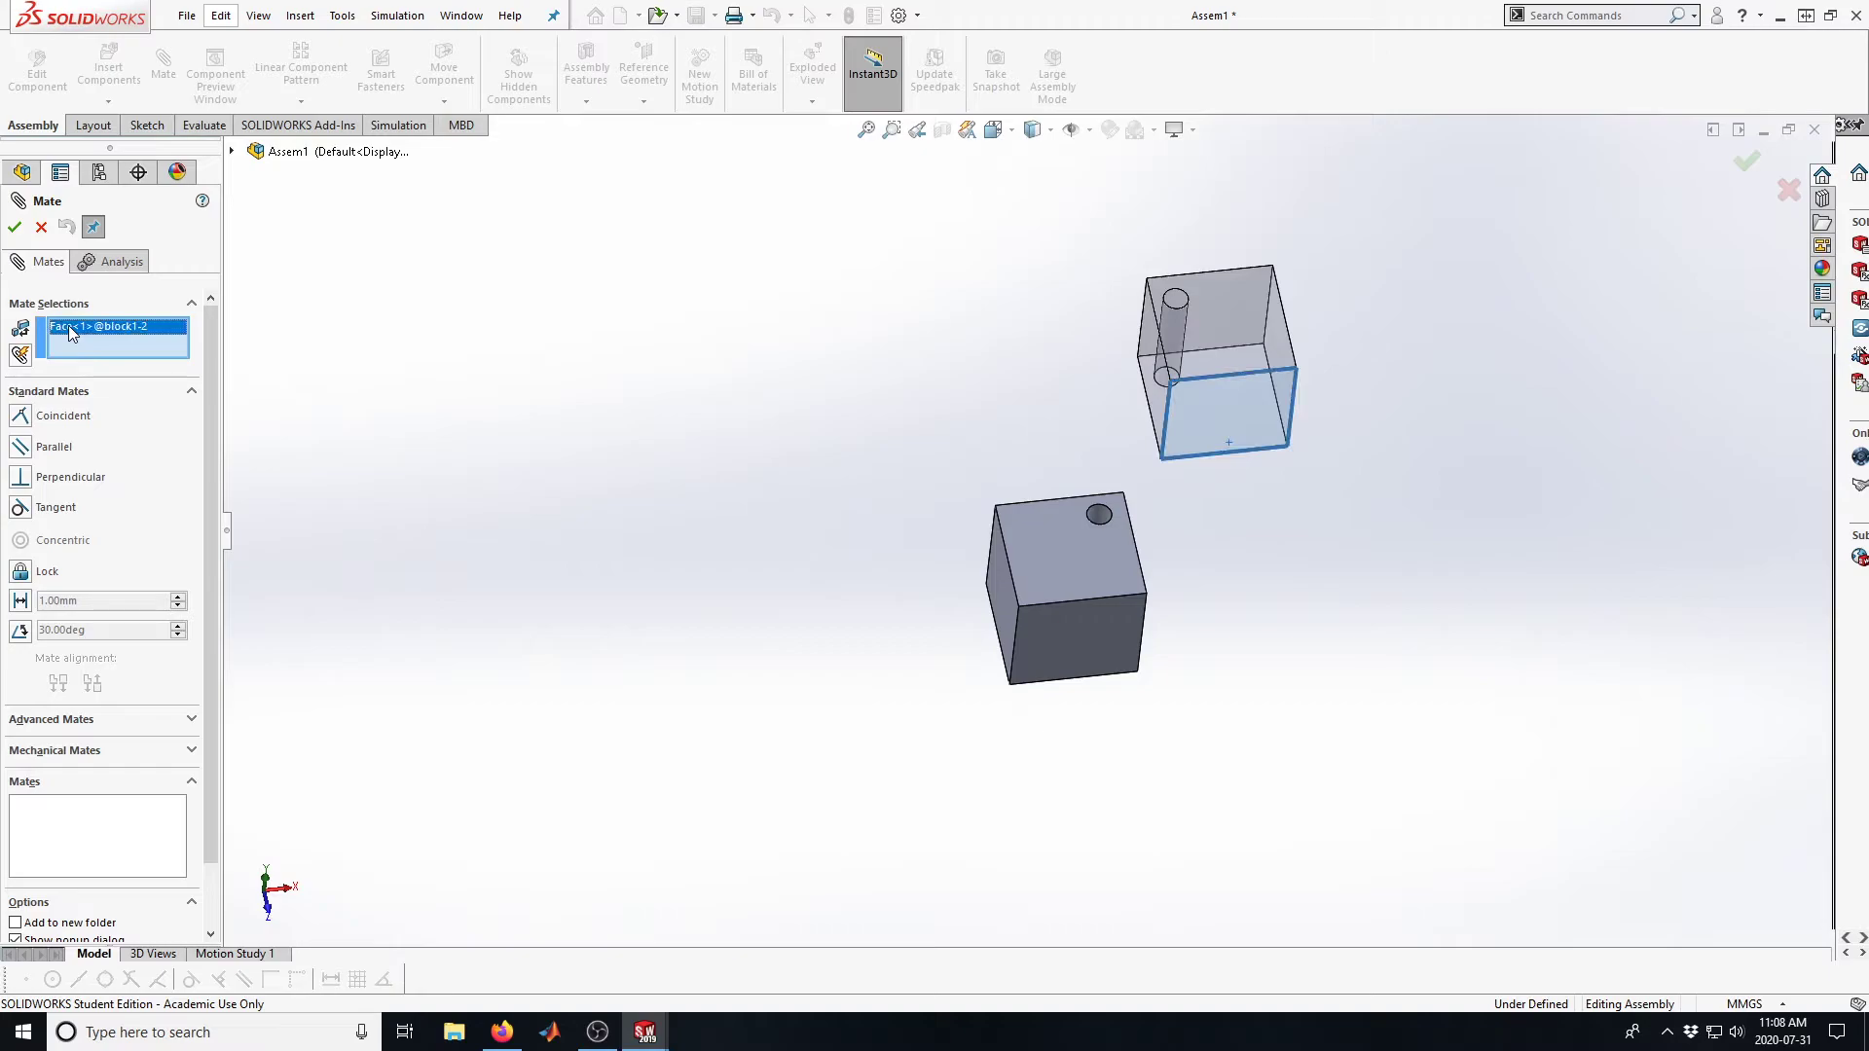
{"action": "key", "text": "Delete"}
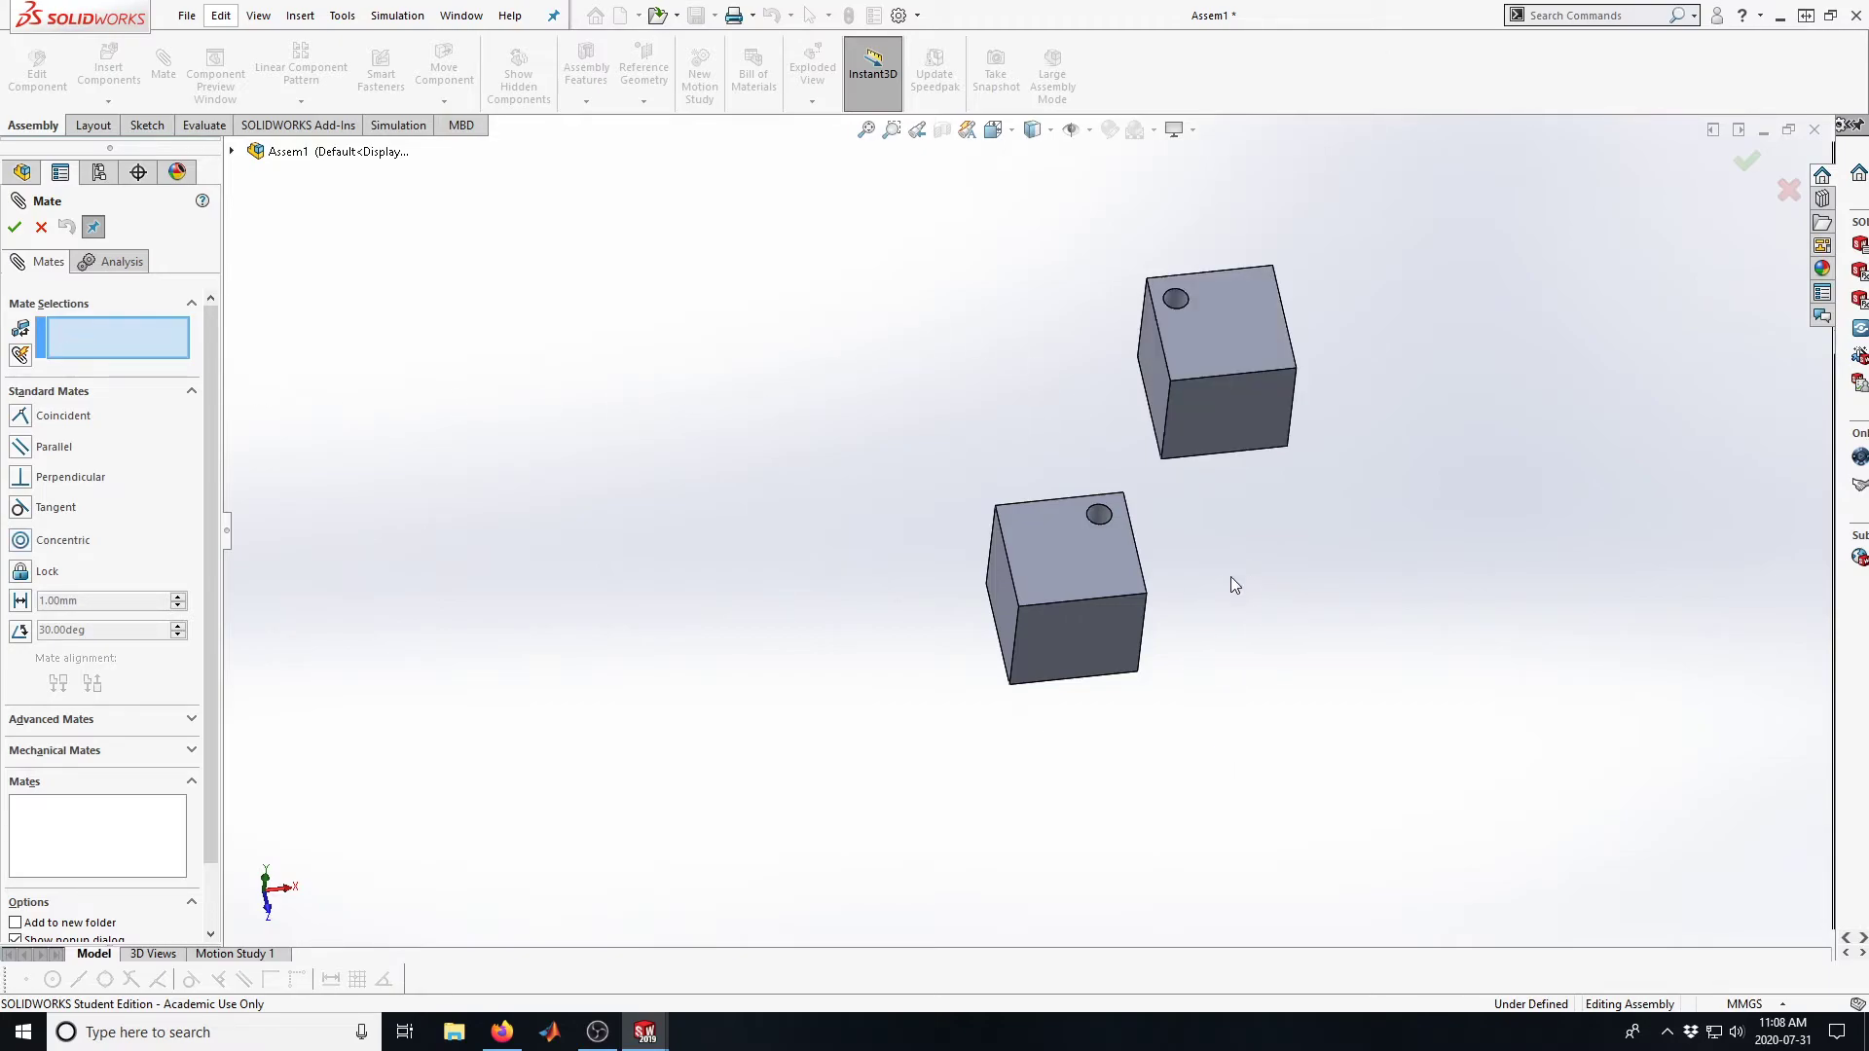
{"action": "middle_click_drag", "start_coordinate": [1213, 559], "coordinate": [1223, 655]}
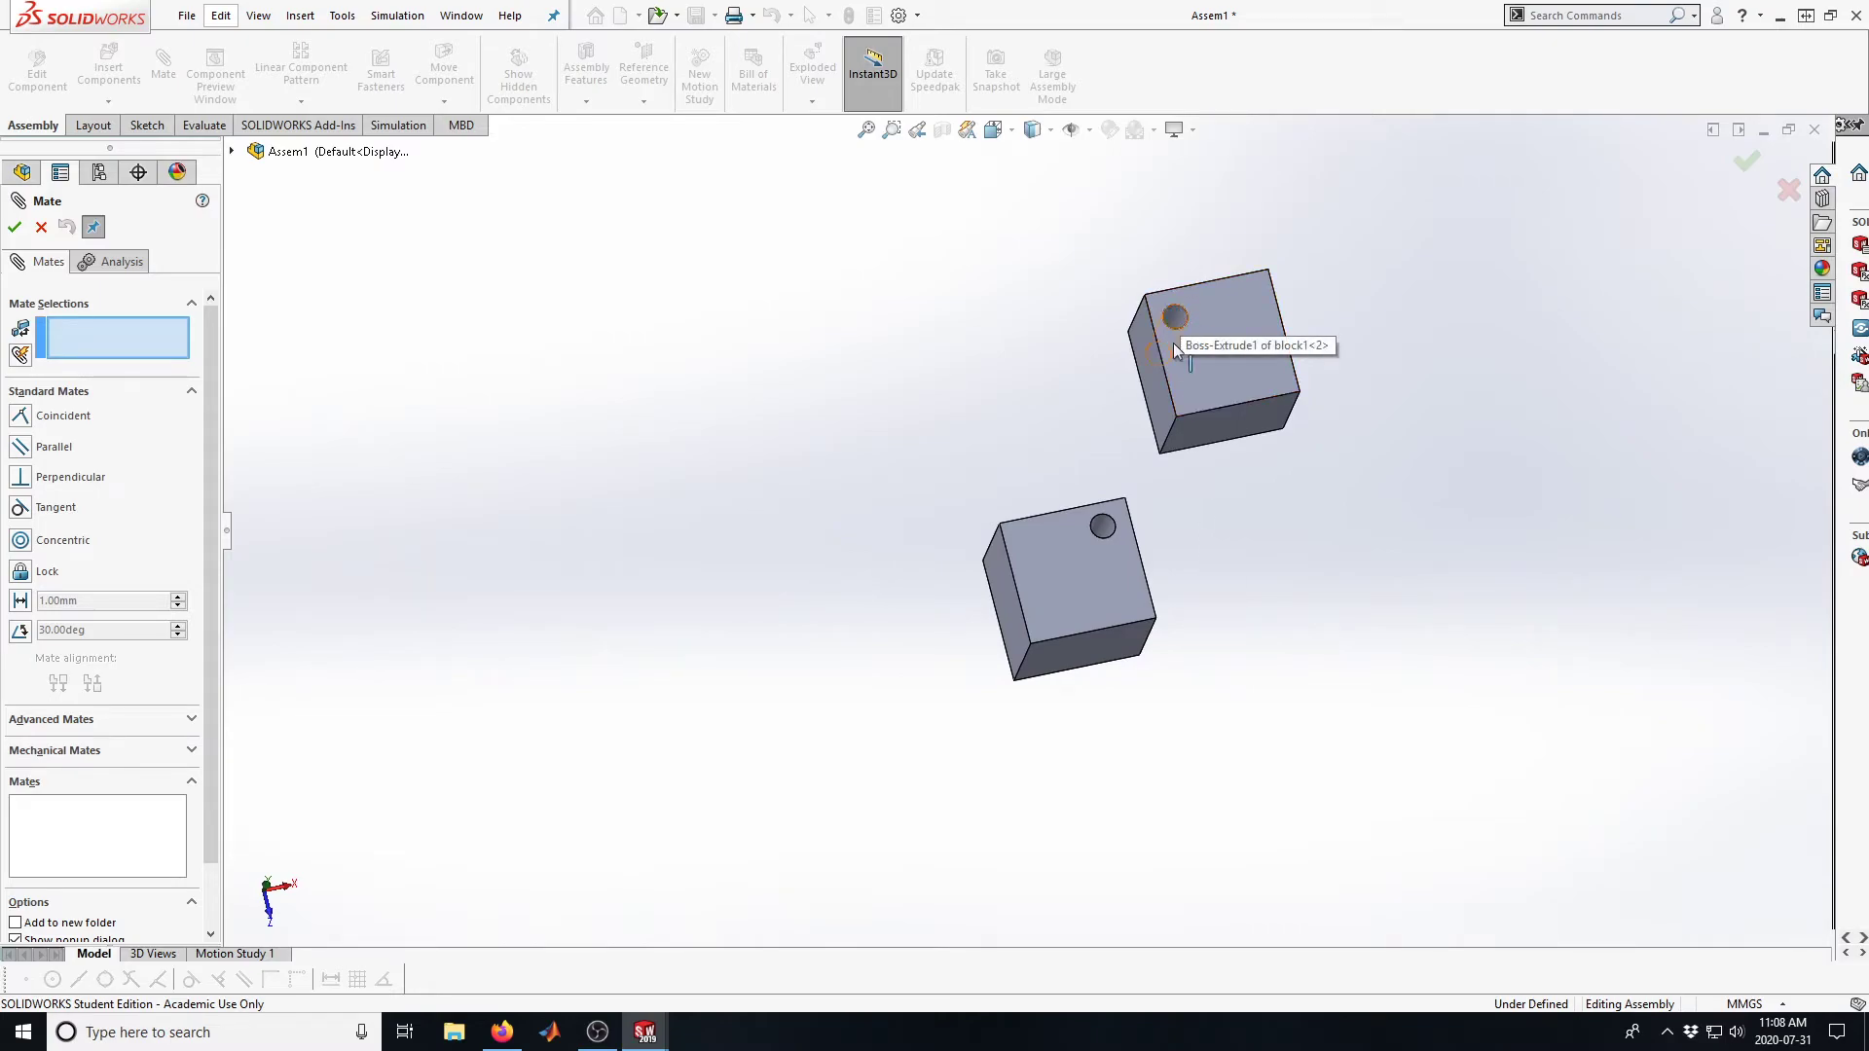
{"action": "middle_click_drag", "start_coordinate": [1185, 493], "coordinate": [1276, 523]}
{"action": "left_click", "coordinate": [1071, 405]}
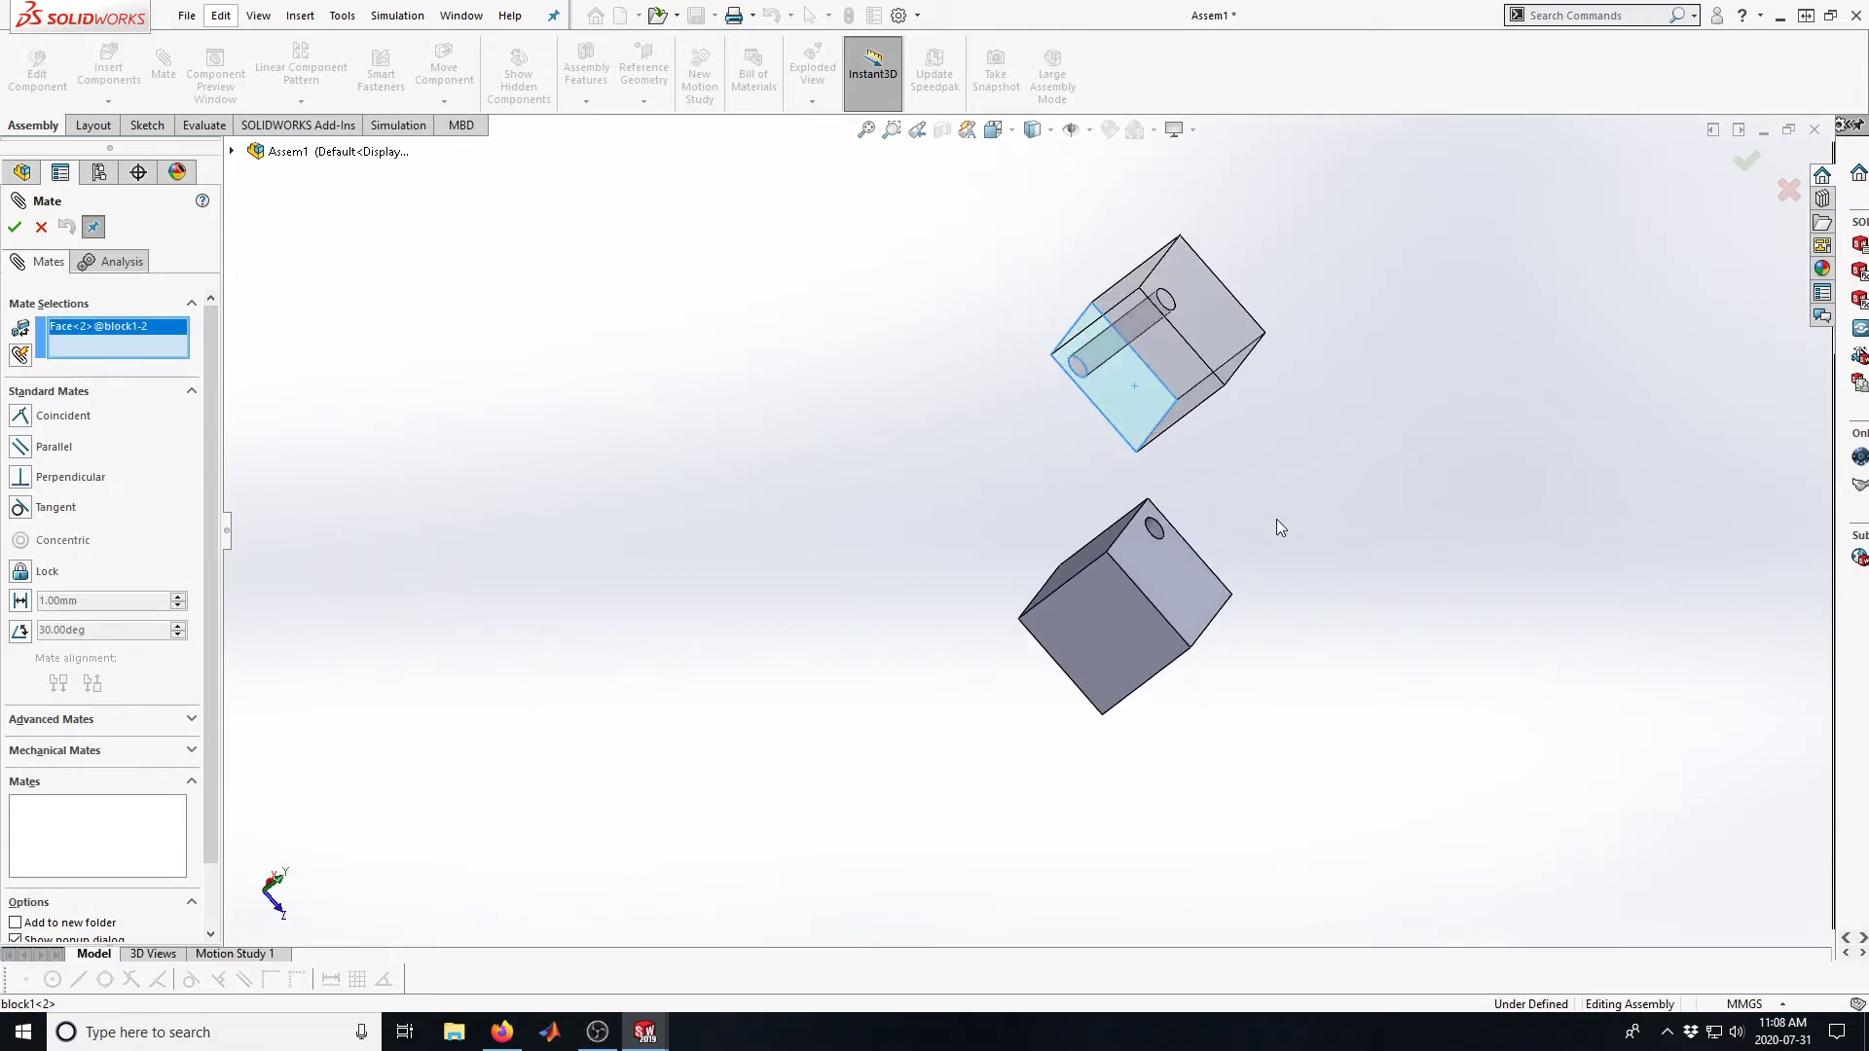
{"action": "left_click", "coordinate": [1166, 599]}
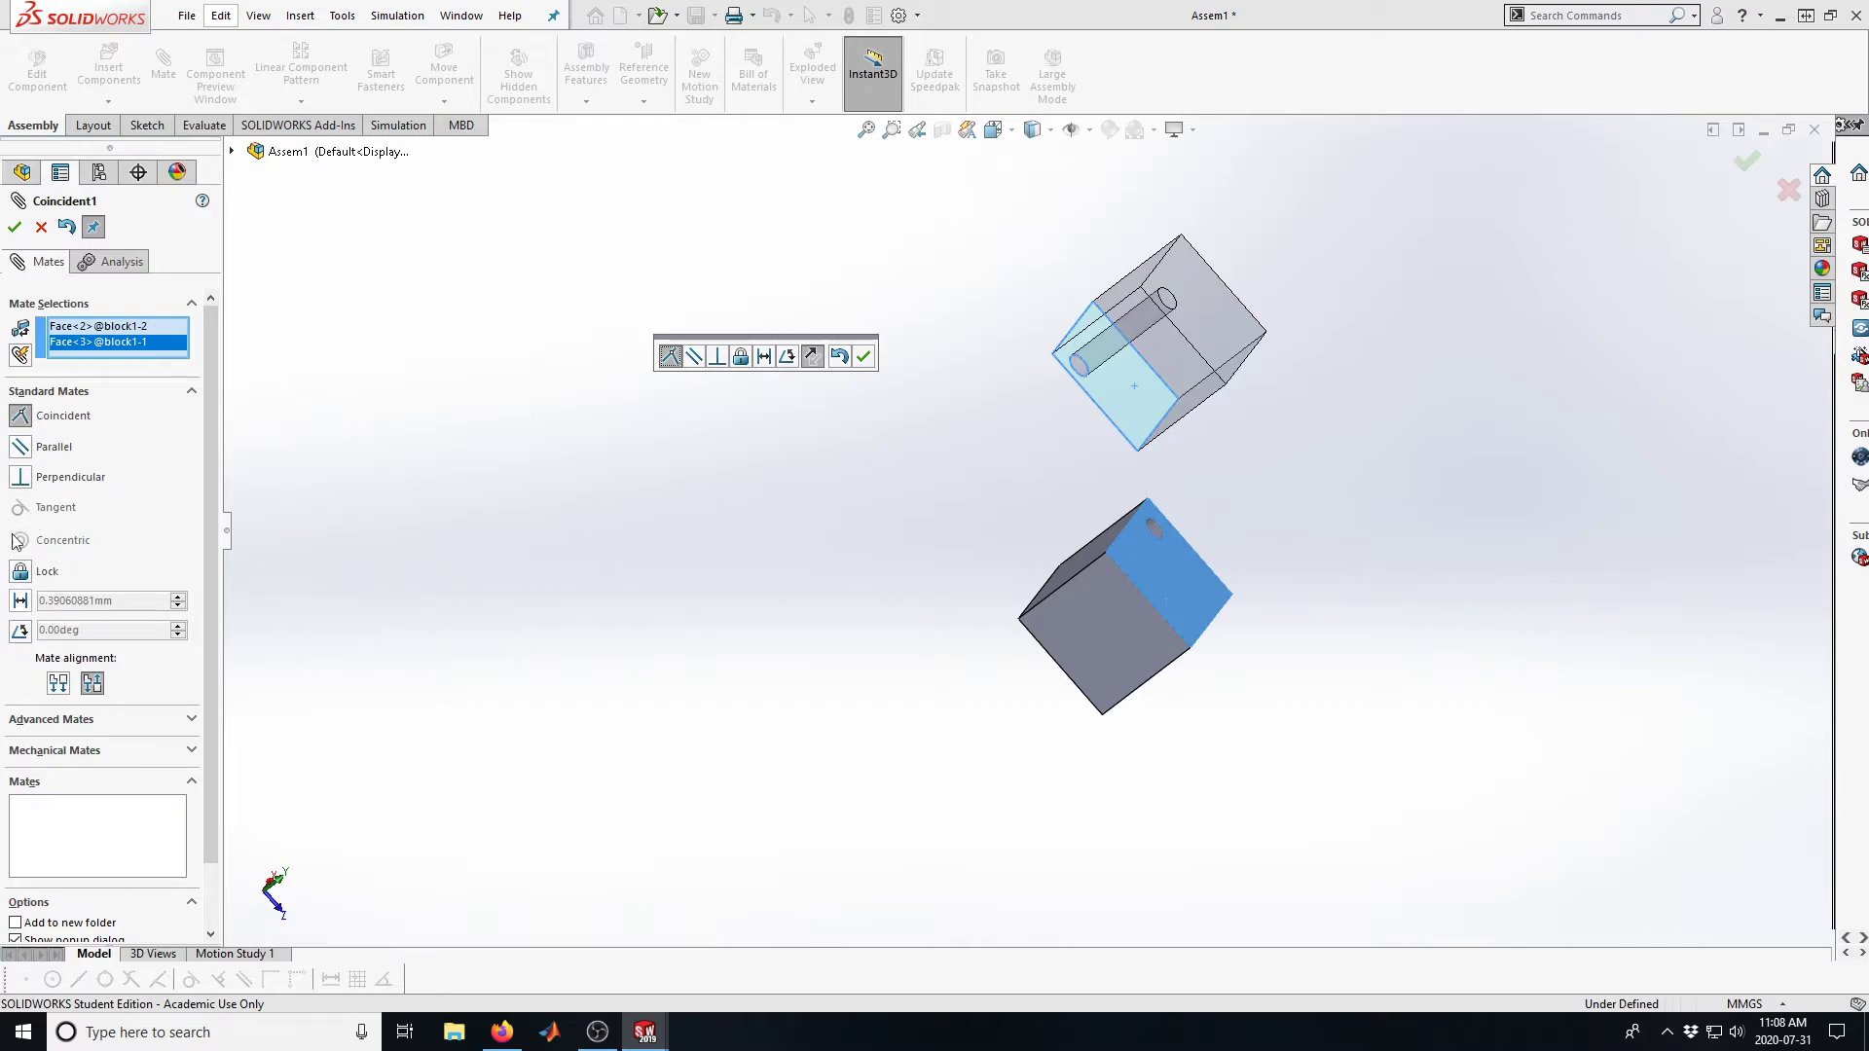
Make it a 3 mm distance mate with the dimension unflipped, so the second block lies above the fixed one, and accept it
{"action": "left_click", "coordinate": [20, 600]}
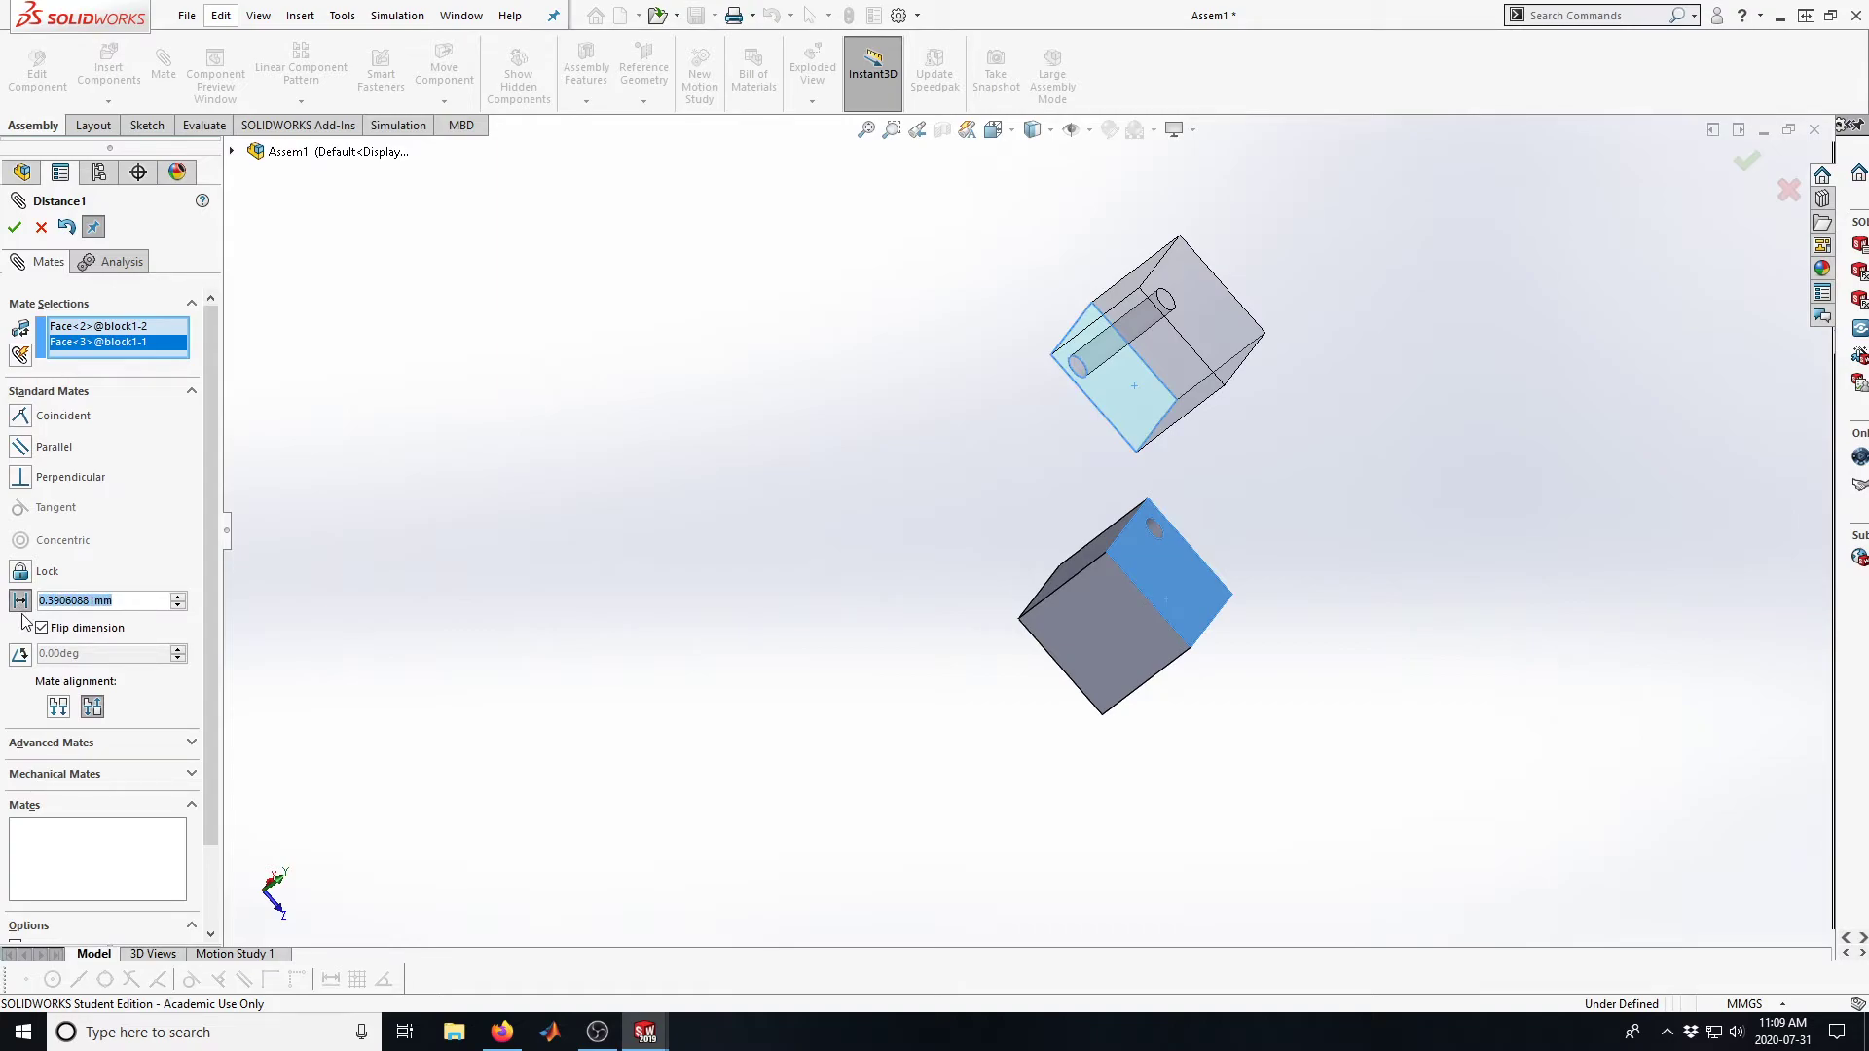
{"action": "type", "text": "3"}
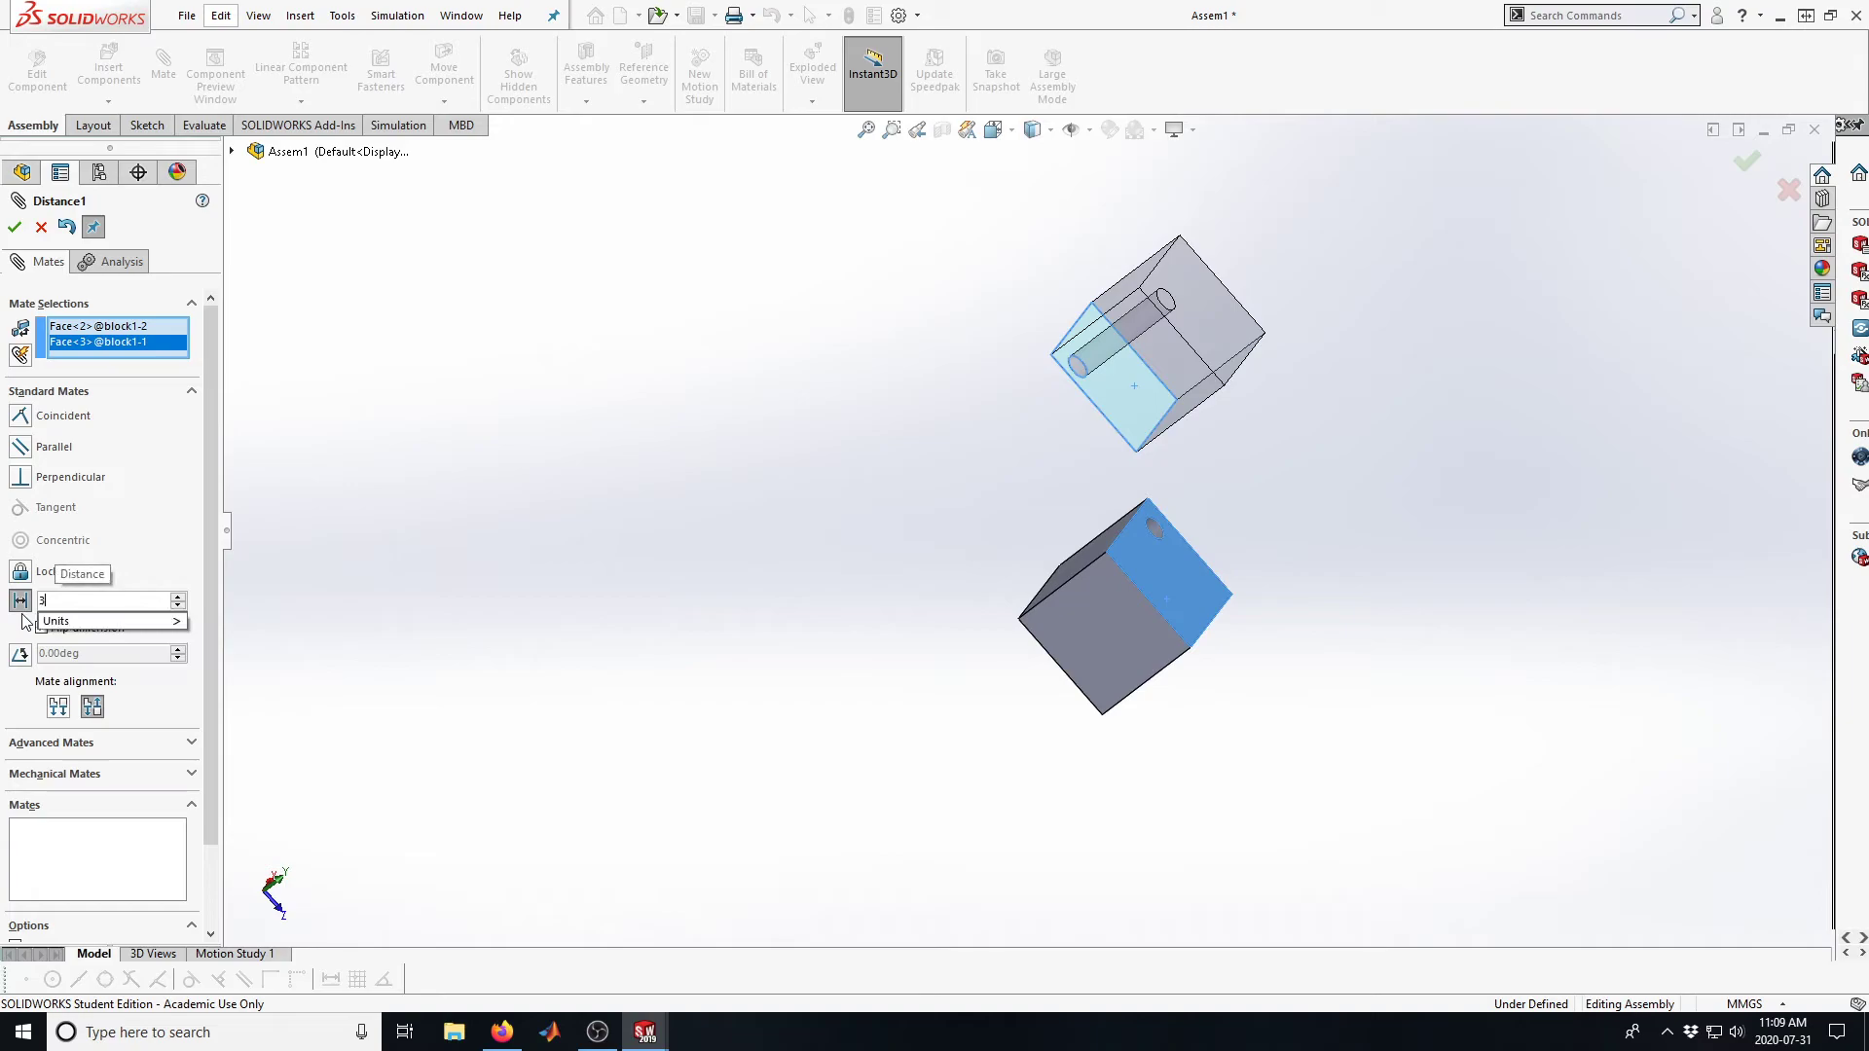
{"action": "key", "text": "Return"}
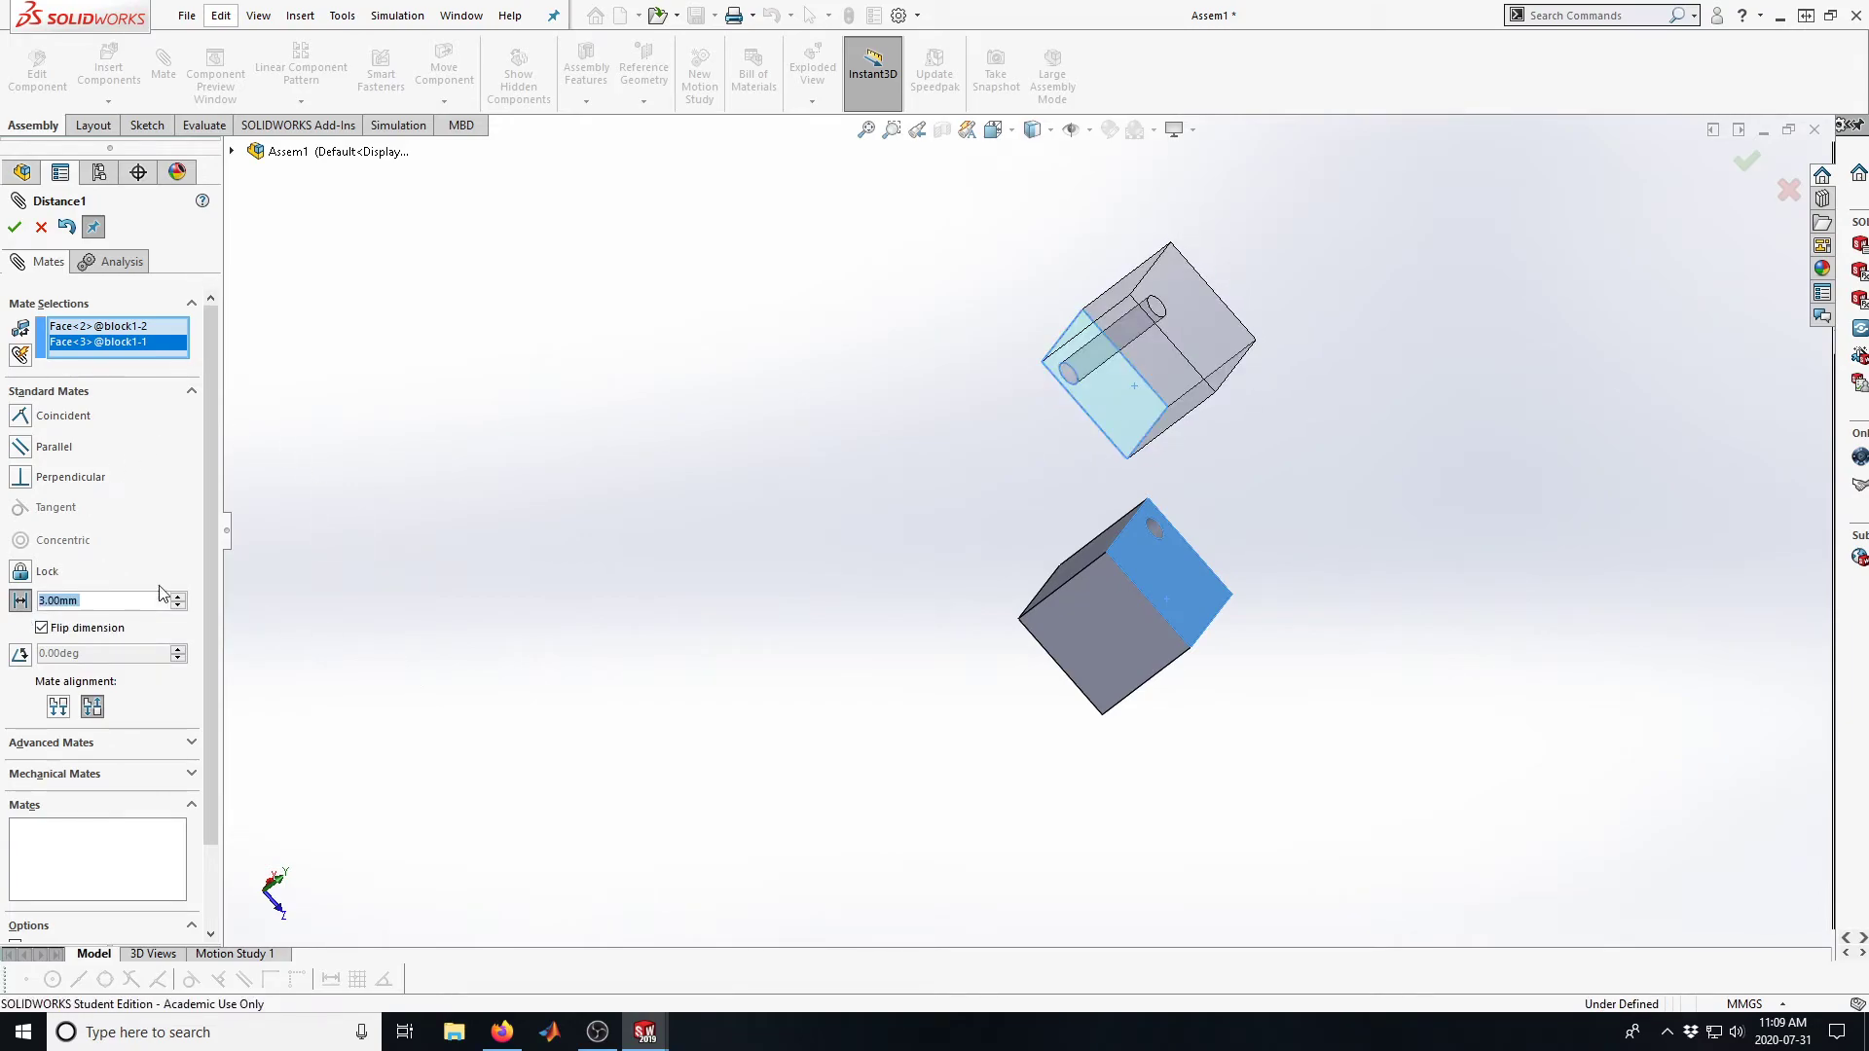
{"action": "middle_click_drag", "start_coordinate": [738, 571], "coordinate": [789, 447]}
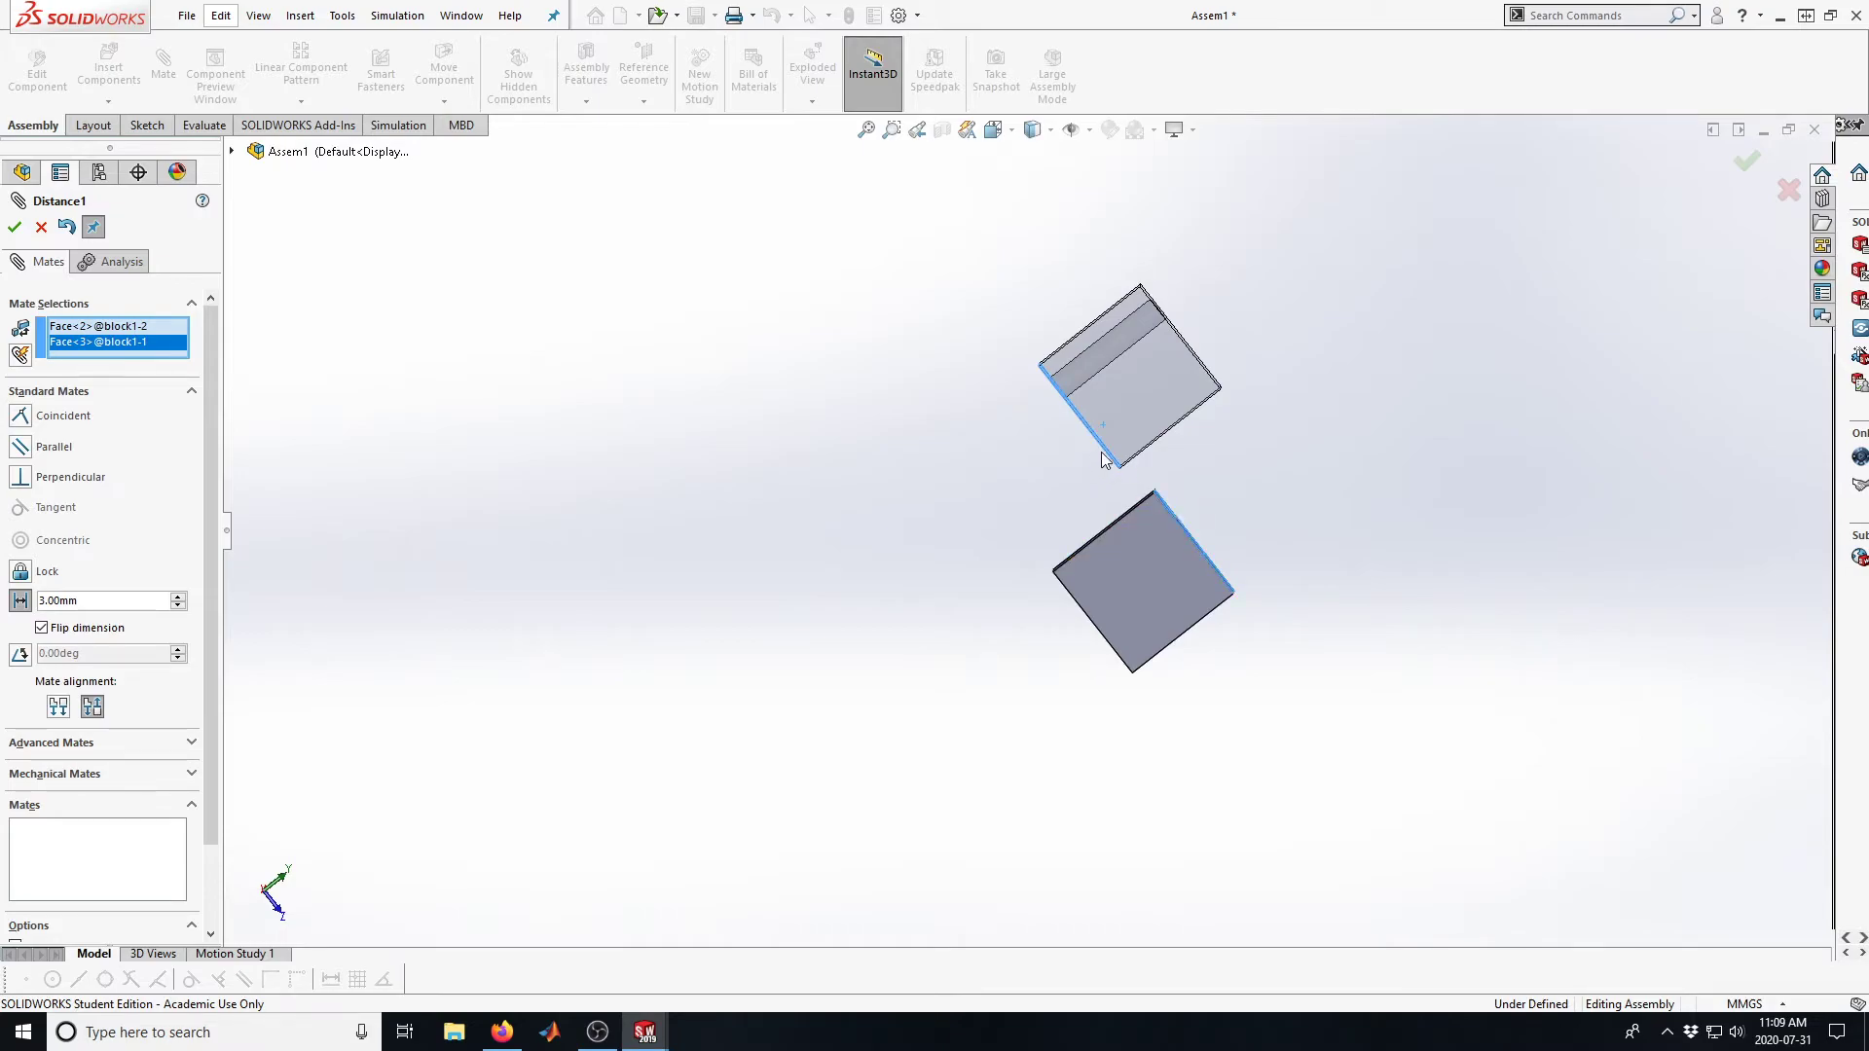
{"action": "left_click", "coordinate": [41, 627]}
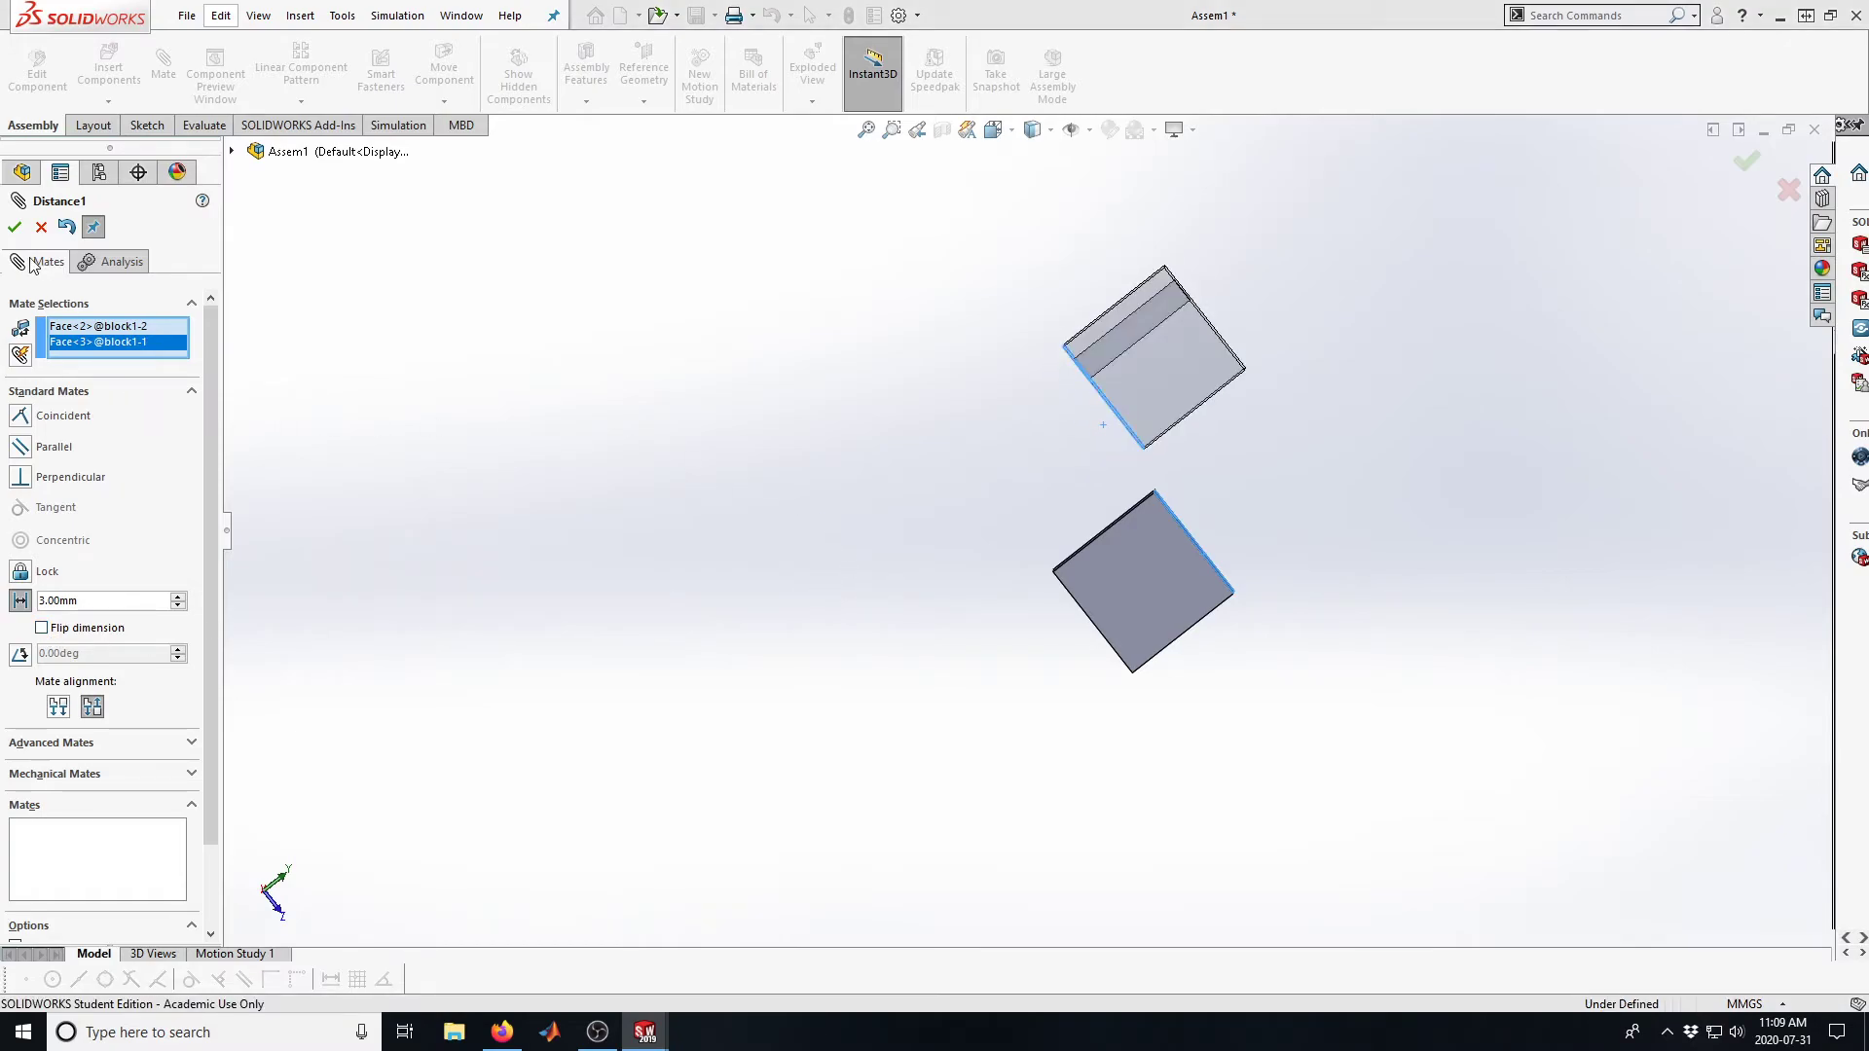
{"action": "left_click", "coordinate": [14, 227]}
Move the second block around the fixed block to check which motions the distance mate still allows
{"action": "middle_click_drag", "start_coordinate": [847, 462], "coordinate": [747, 564]}
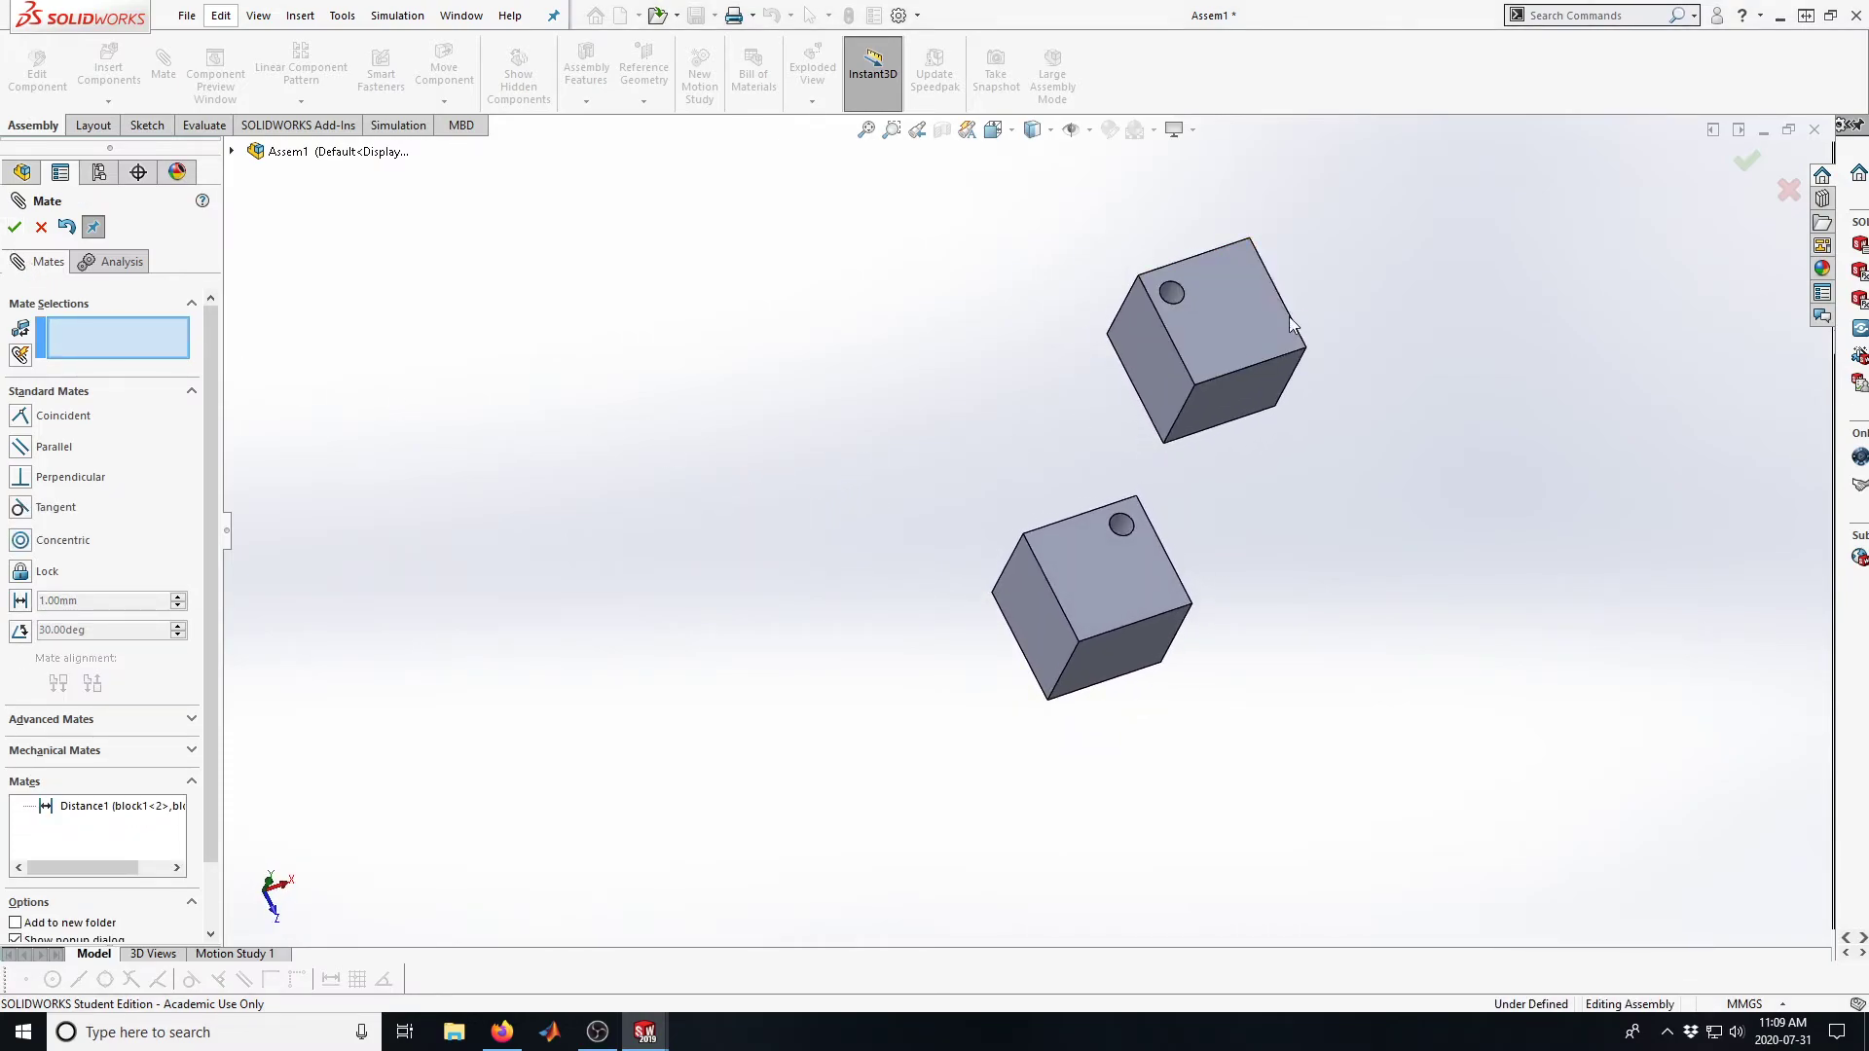
{"action": "left_click_drag", "start_coordinate": [1243, 336], "coordinate": [1072, 393]}
{"action": "left_click_drag", "start_coordinate": [978, 530], "coordinate": [854, 489]}
{"action": "middle_click_drag", "start_coordinate": [931, 567], "coordinate": [1102, 389]}
{"action": "left_click_drag", "start_coordinate": [1102, 390], "coordinate": [1209, 488]}
Add a concentric mate between the hole of the second block and the hole of the fixed block, leaving rotation unlocked
{"action": "middle_click_drag", "start_coordinate": [1255, 563], "coordinate": [1048, 525]}
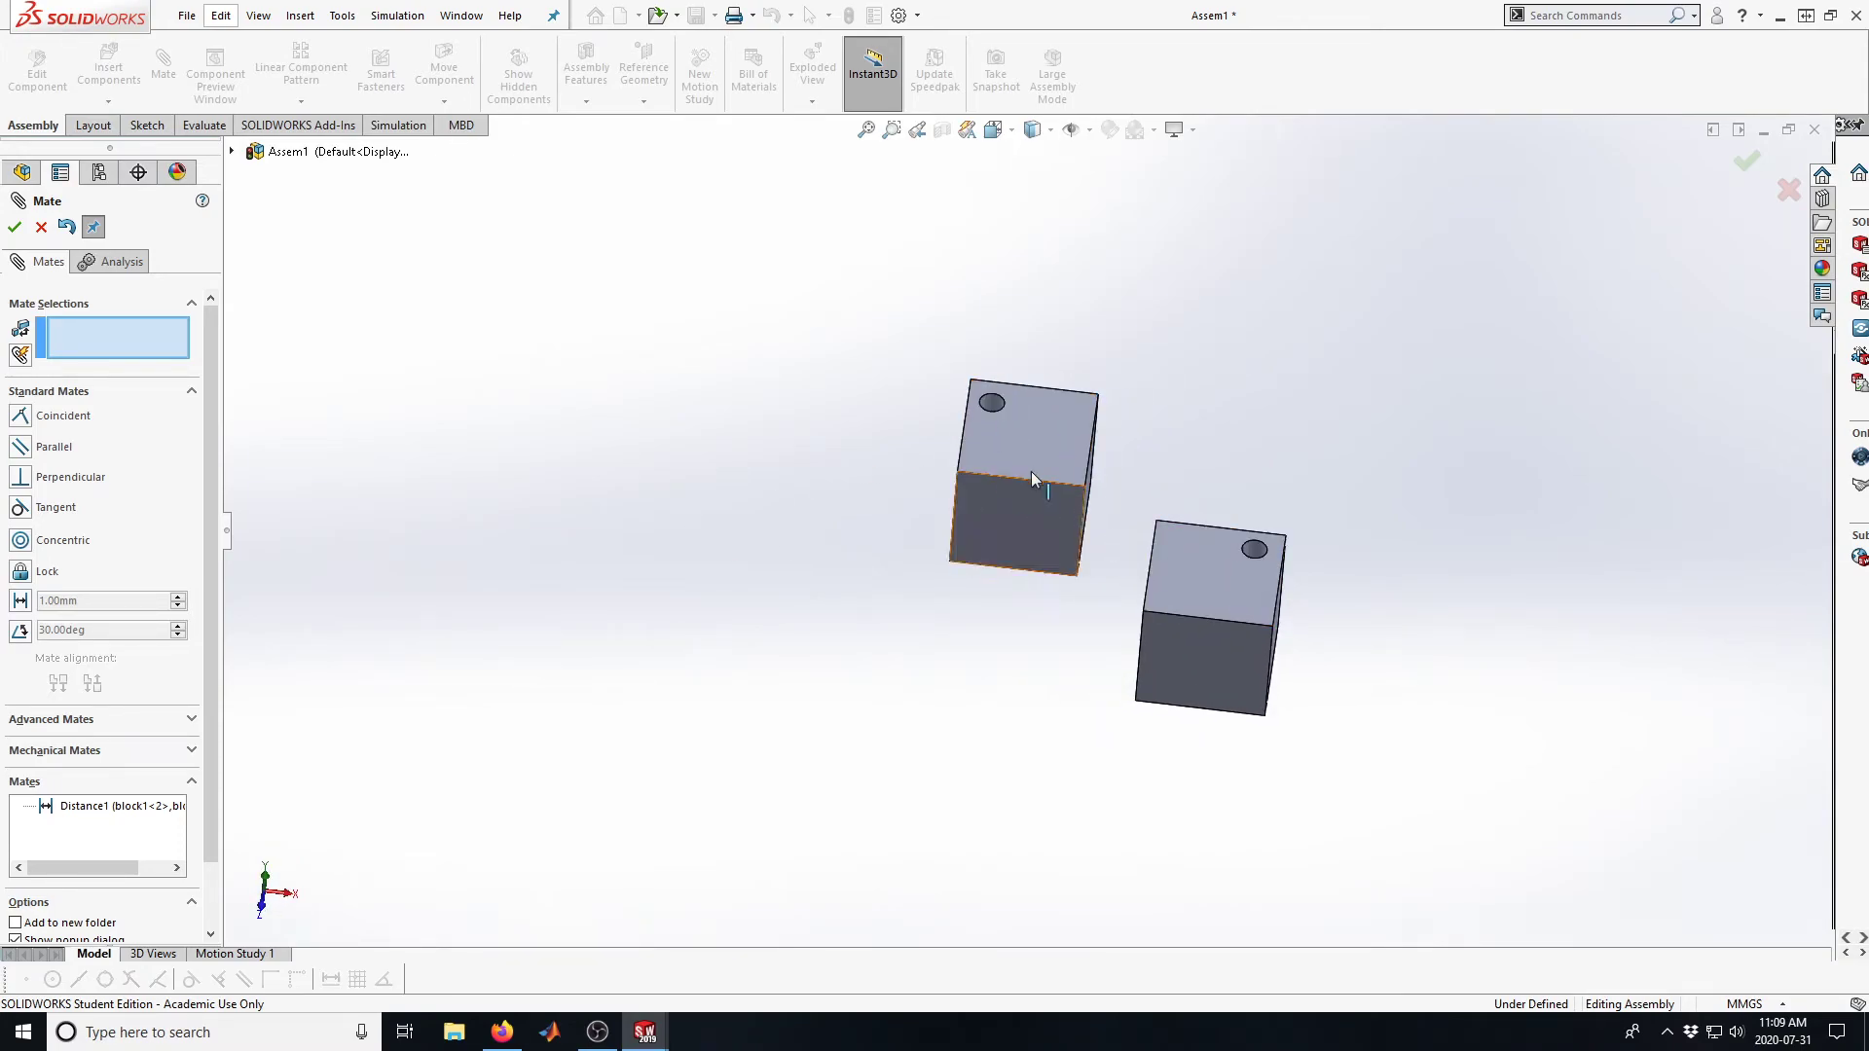
{"action": "middle_click_drag", "start_coordinate": [779, 313], "coordinate": [780, 517]}
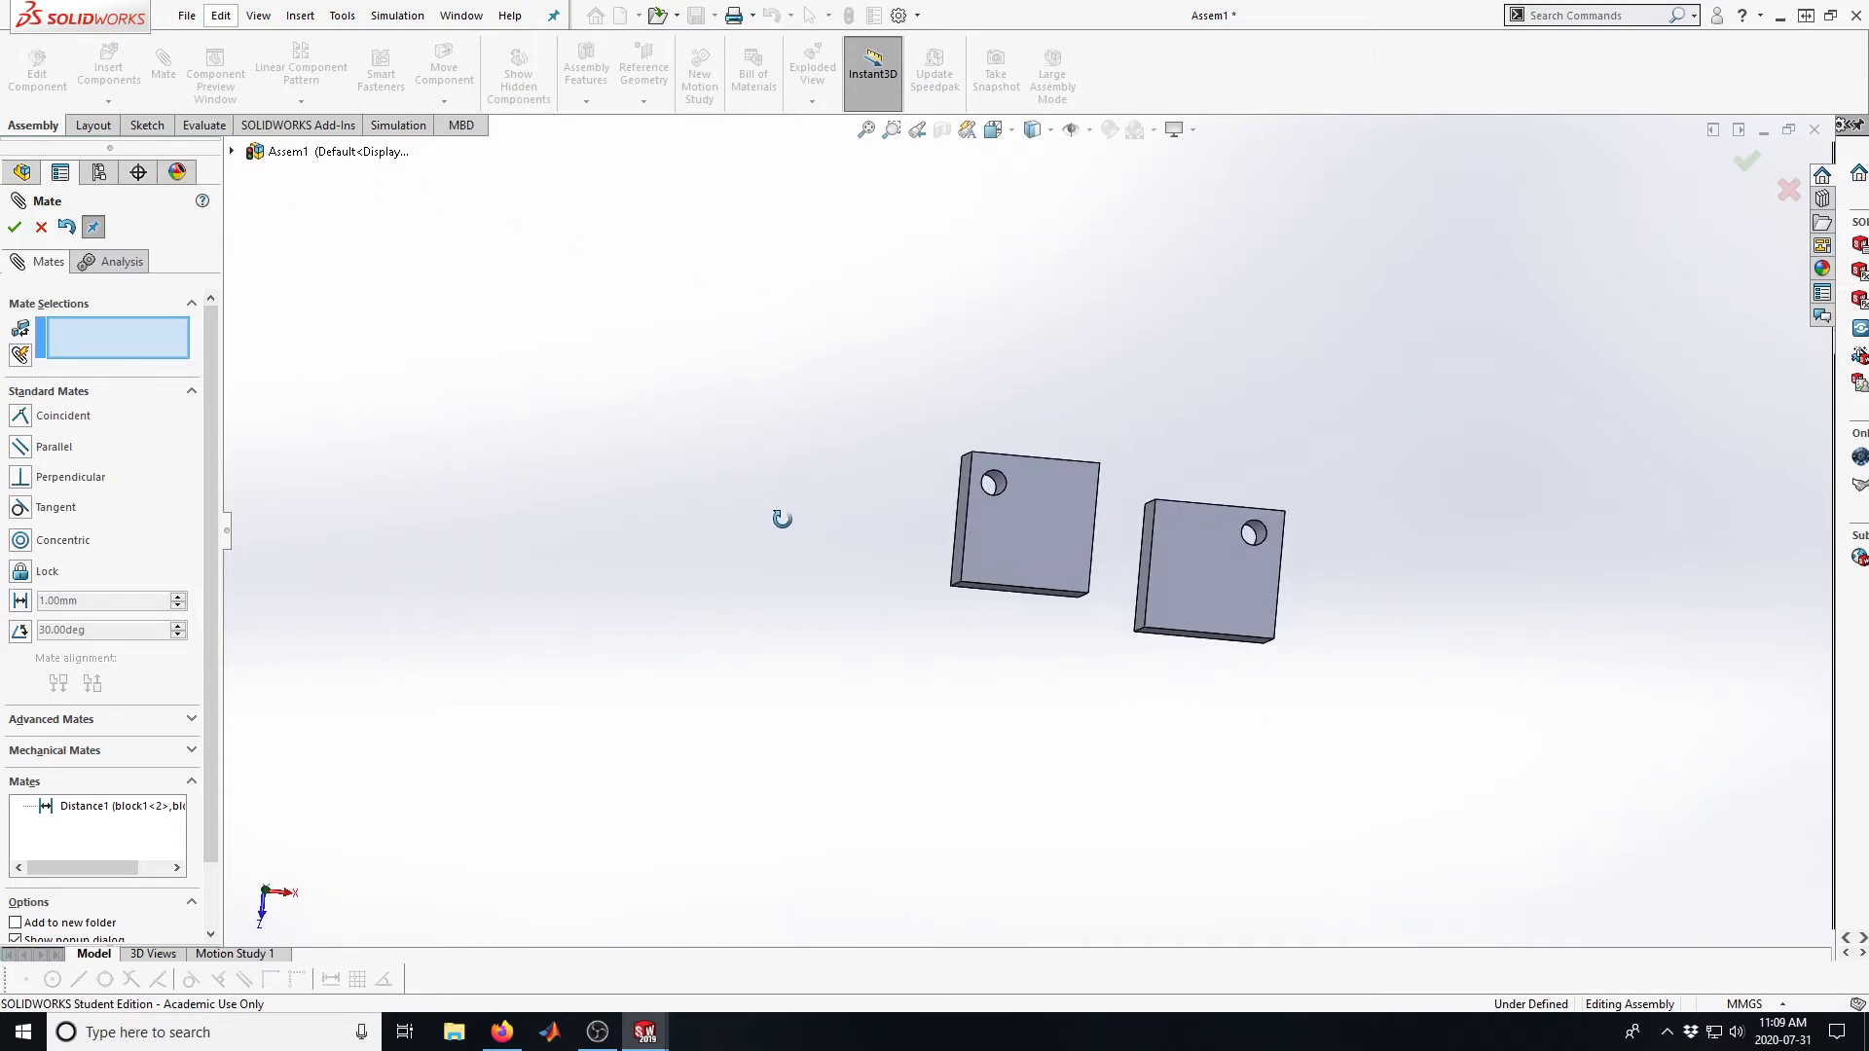
{"action": "left_click", "coordinate": [1007, 493]}
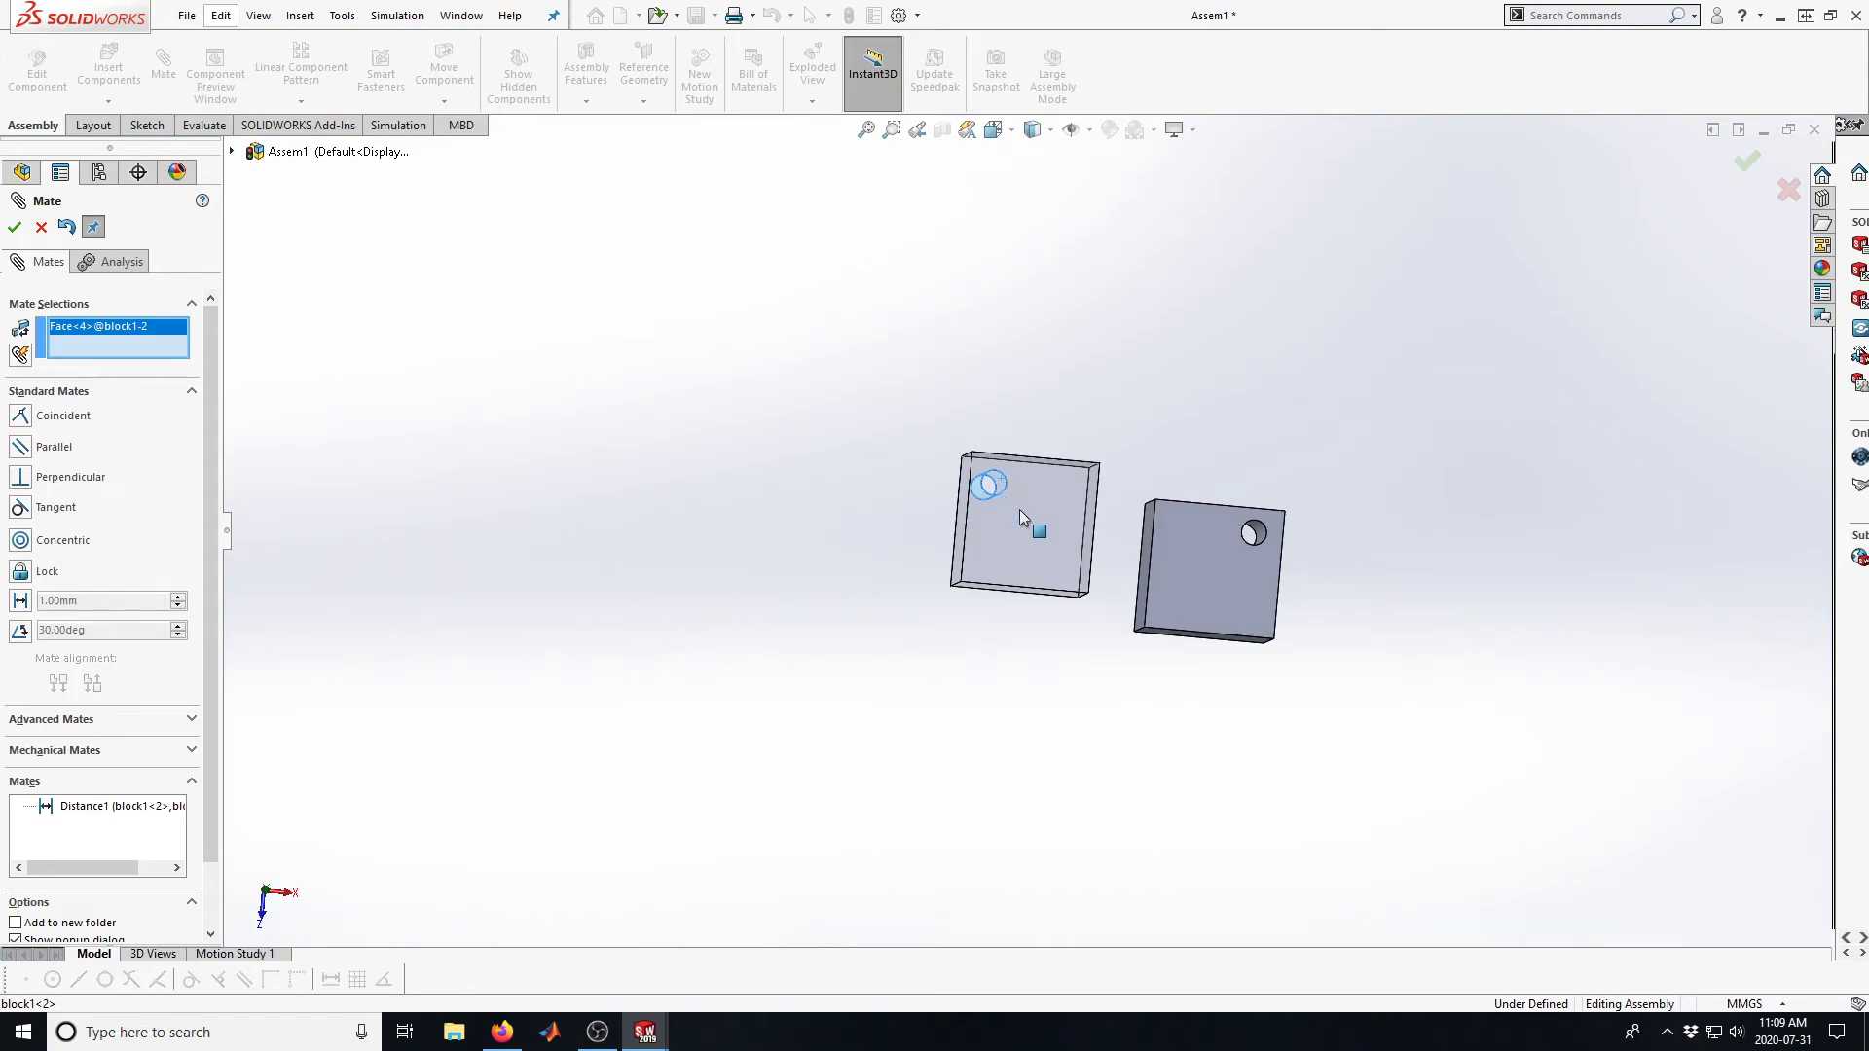
{"action": "left_click", "coordinate": [1261, 532]}
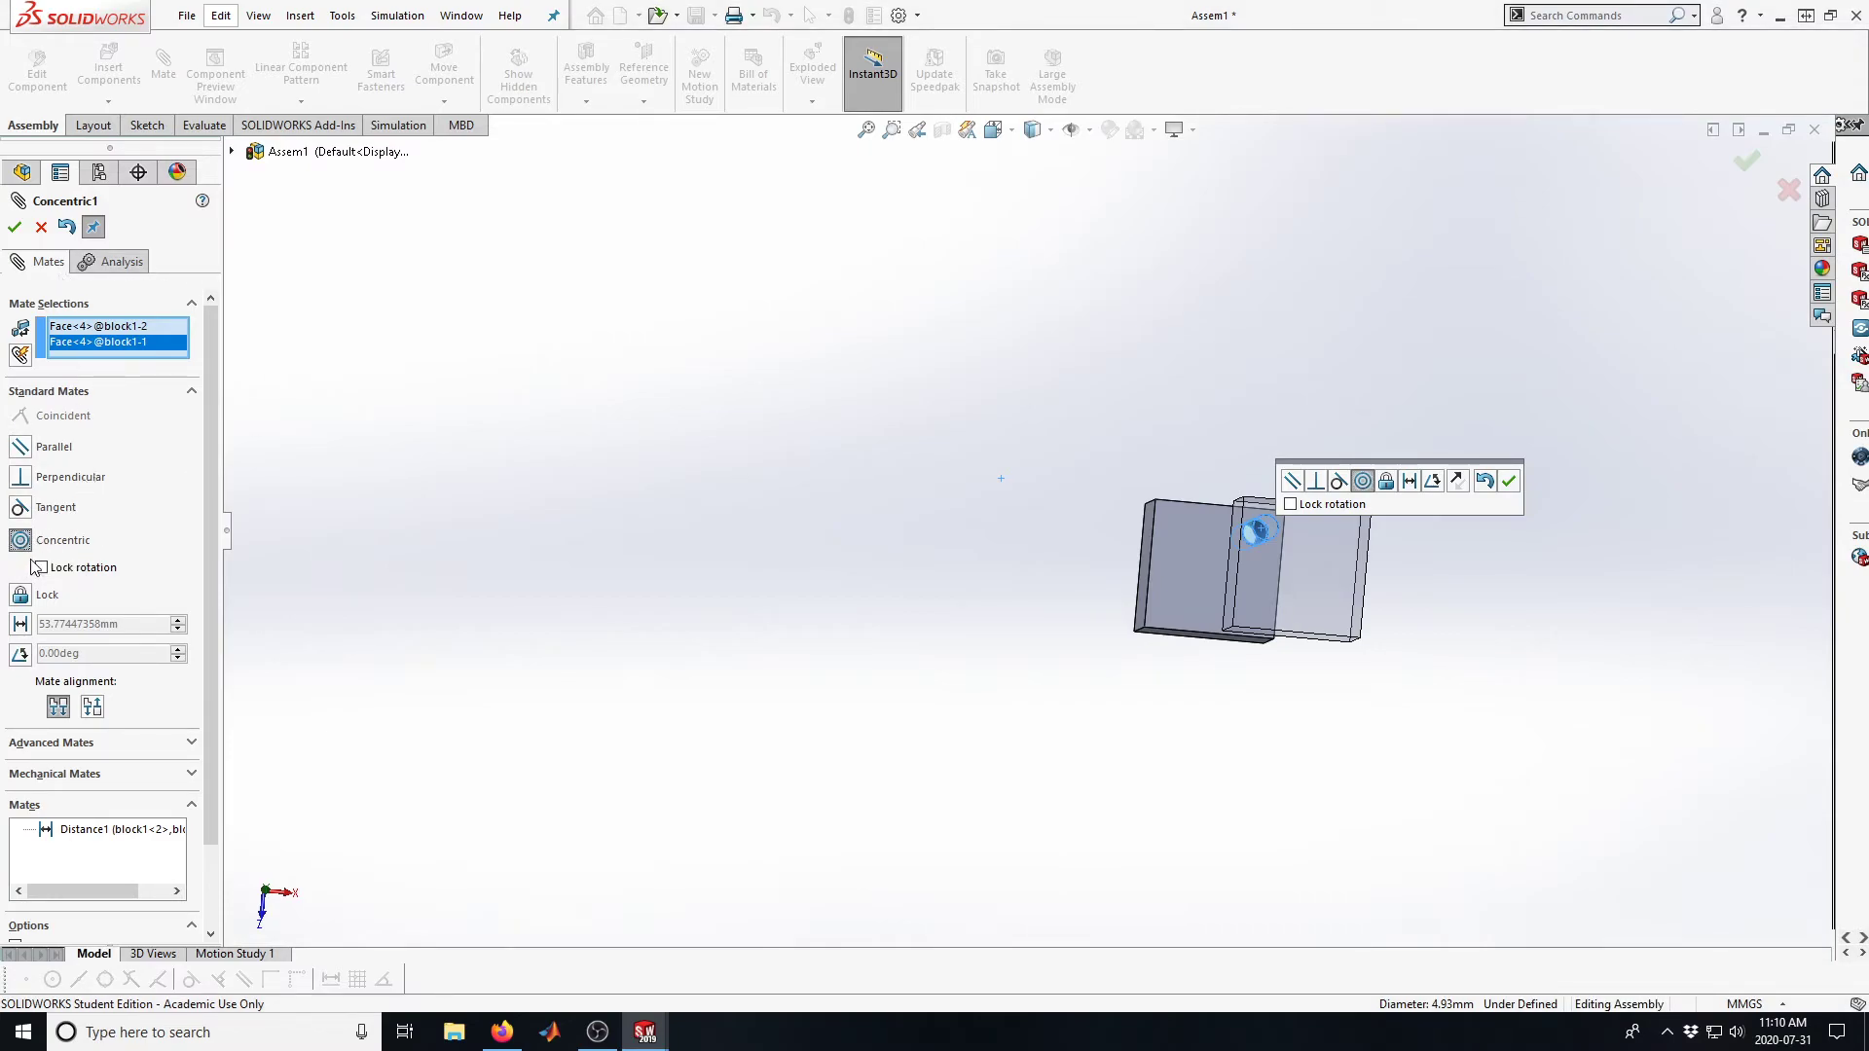
{"action": "left_click", "coordinate": [15, 227]}
Swing the second block about the shared hole axis to an angled position over the fixed block and finish mating
{"action": "middle_click_drag", "start_coordinate": [942, 382], "coordinate": [945, 313]}
{"action": "left_click_drag", "start_coordinate": [1326, 571], "coordinate": [961, 422]}
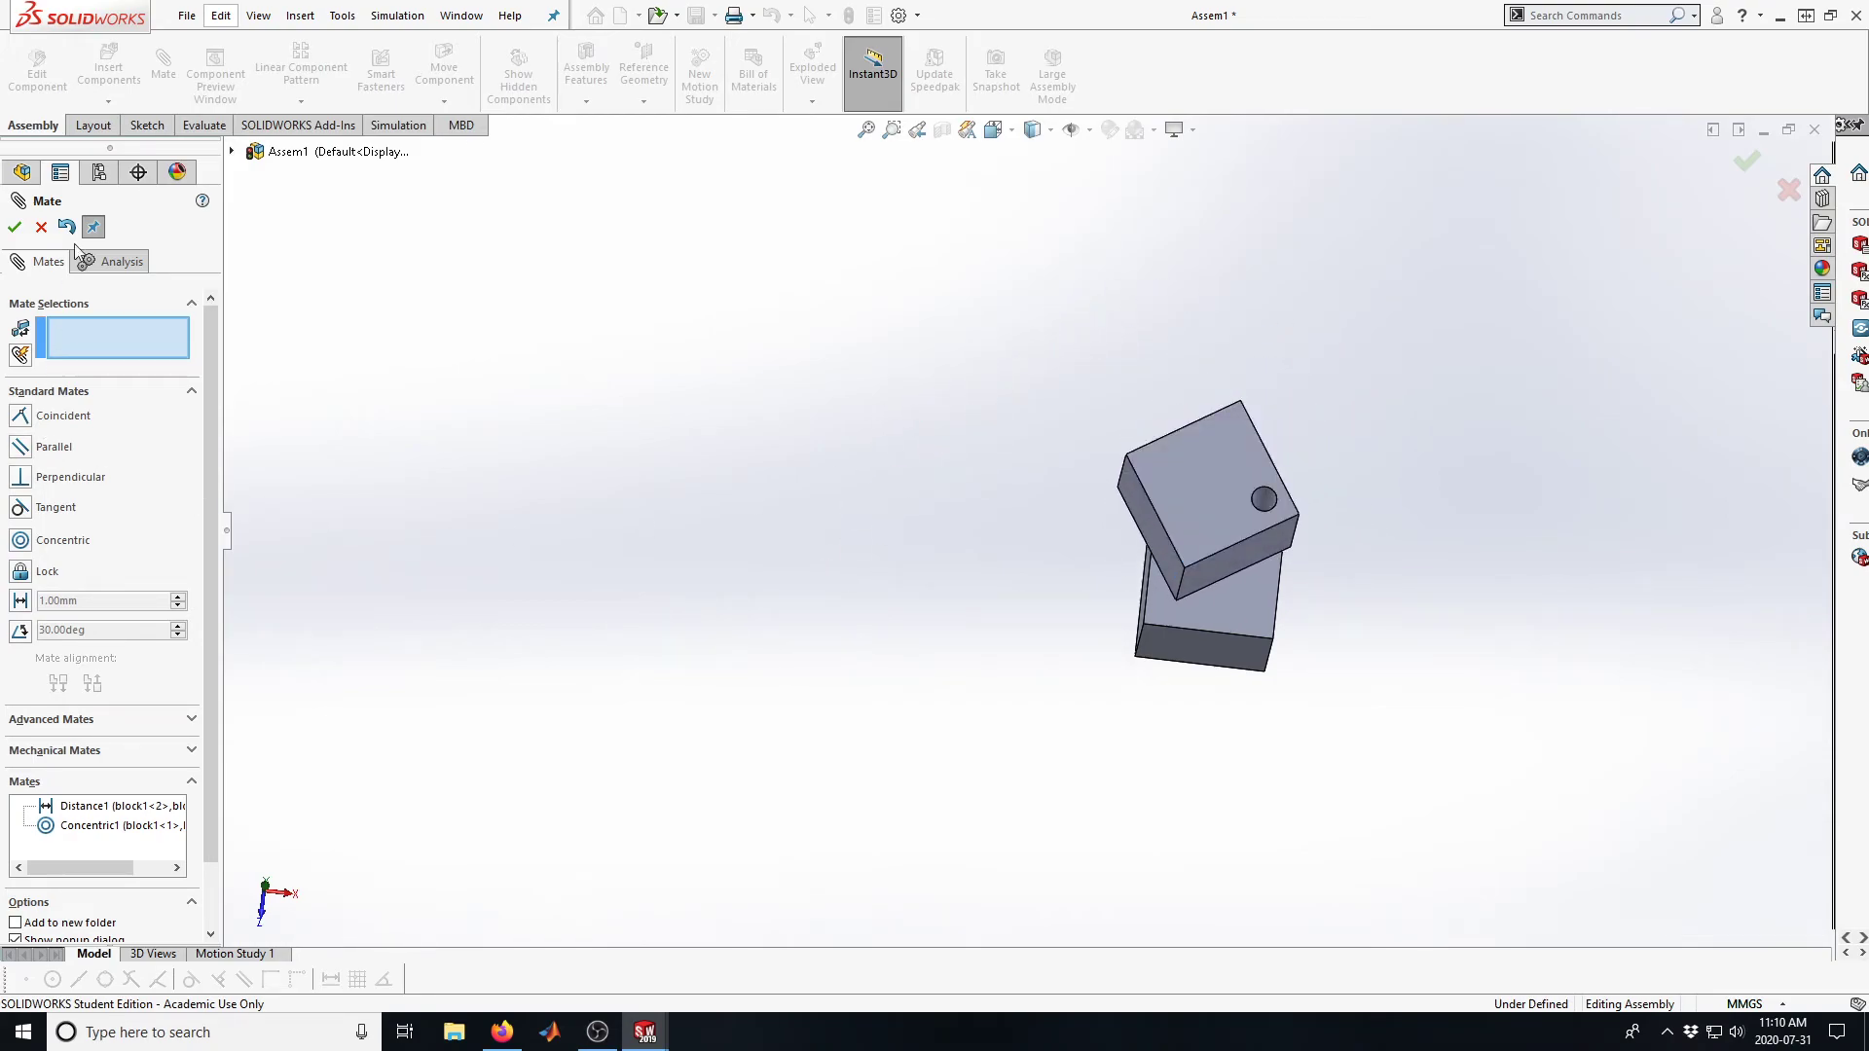
{"action": "left_click", "coordinate": [16, 228]}
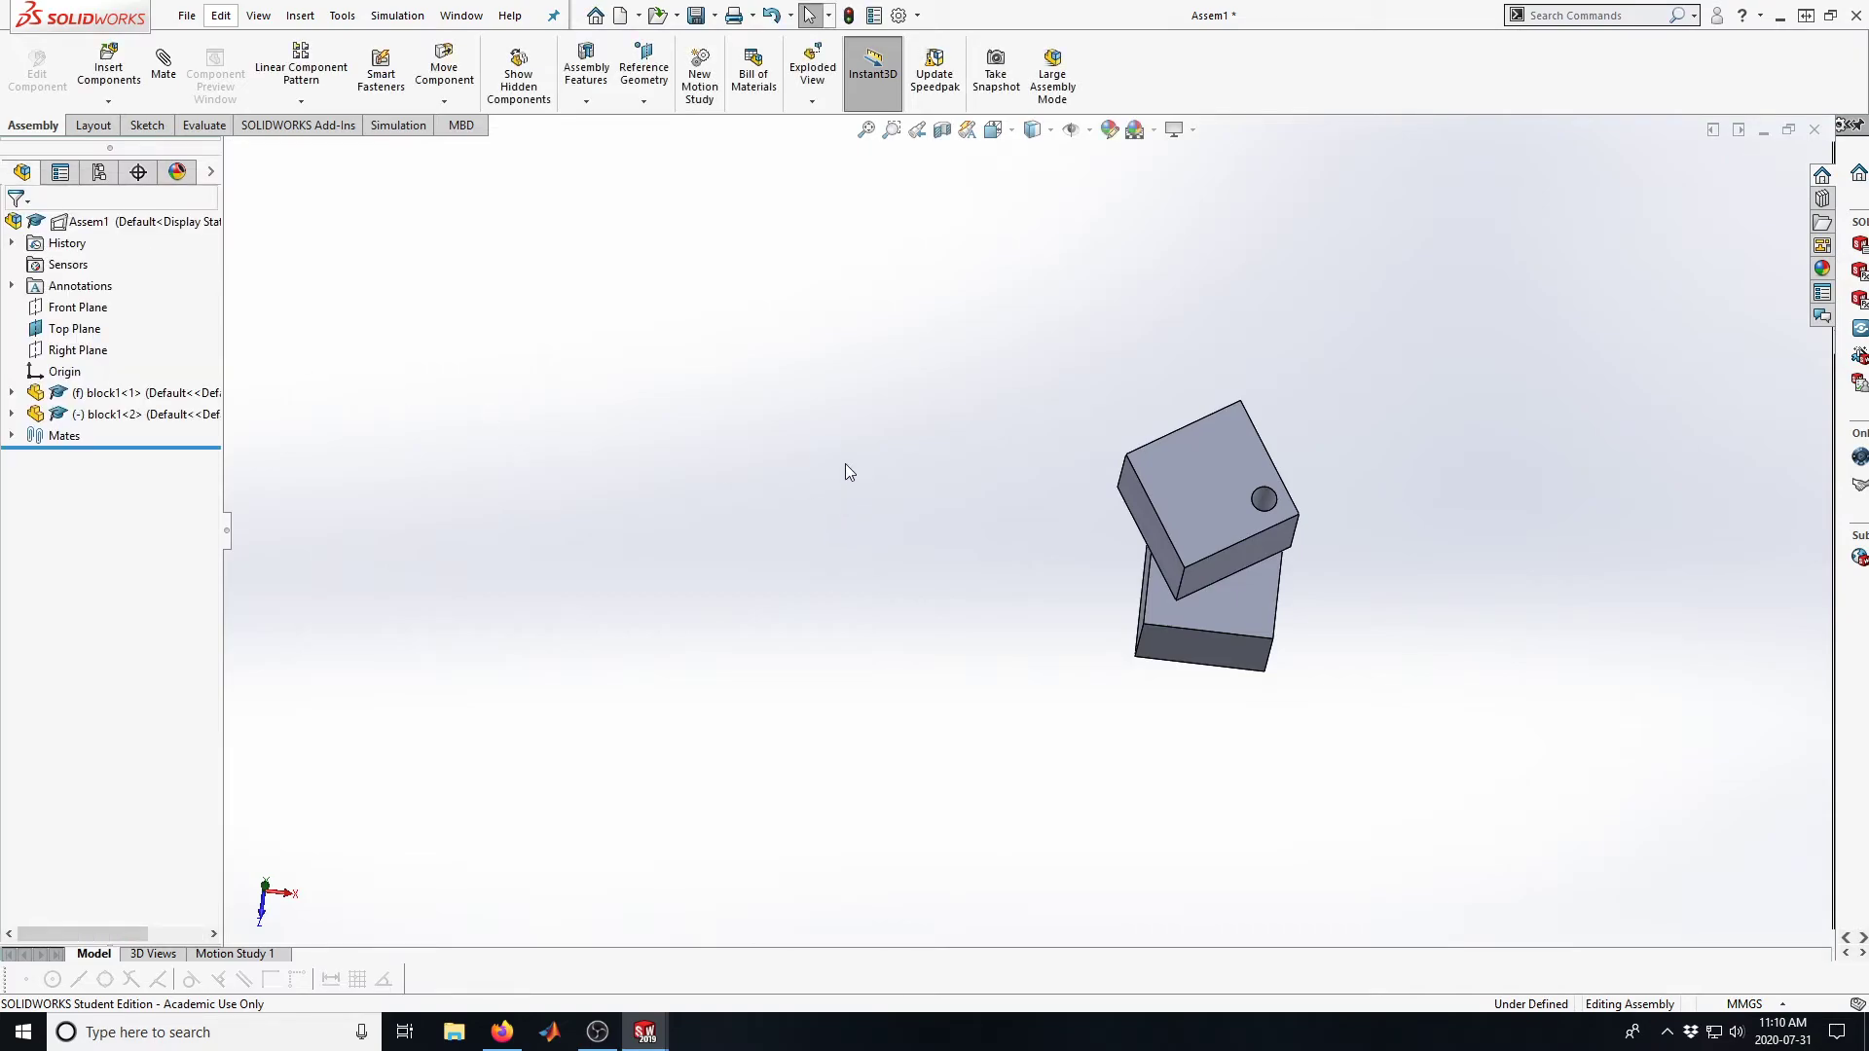
Insert a third copy of block1 in its default orientation, above and to the right of the second block
{"action": "middle_click_drag", "start_coordinate": [843, 487], "coordinate": [889, 338]}
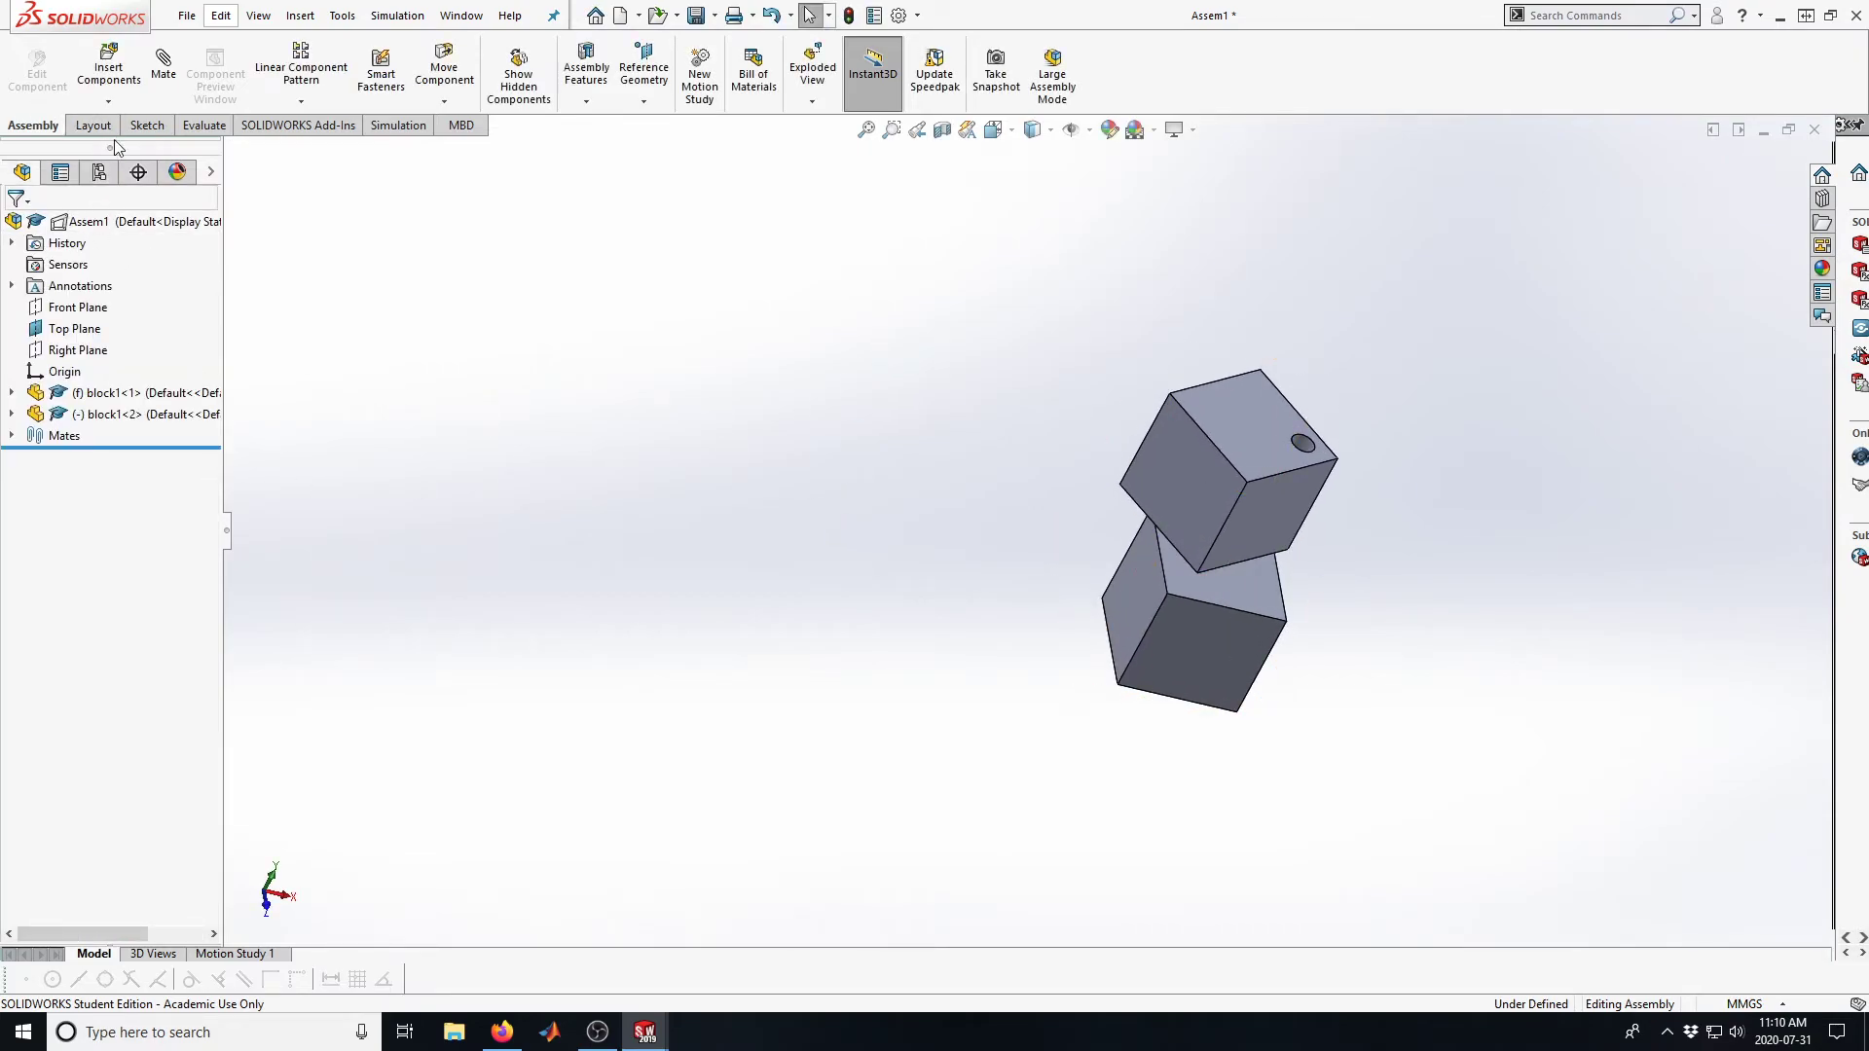
{"action": "left_click", "coordinate": [115, 78]}
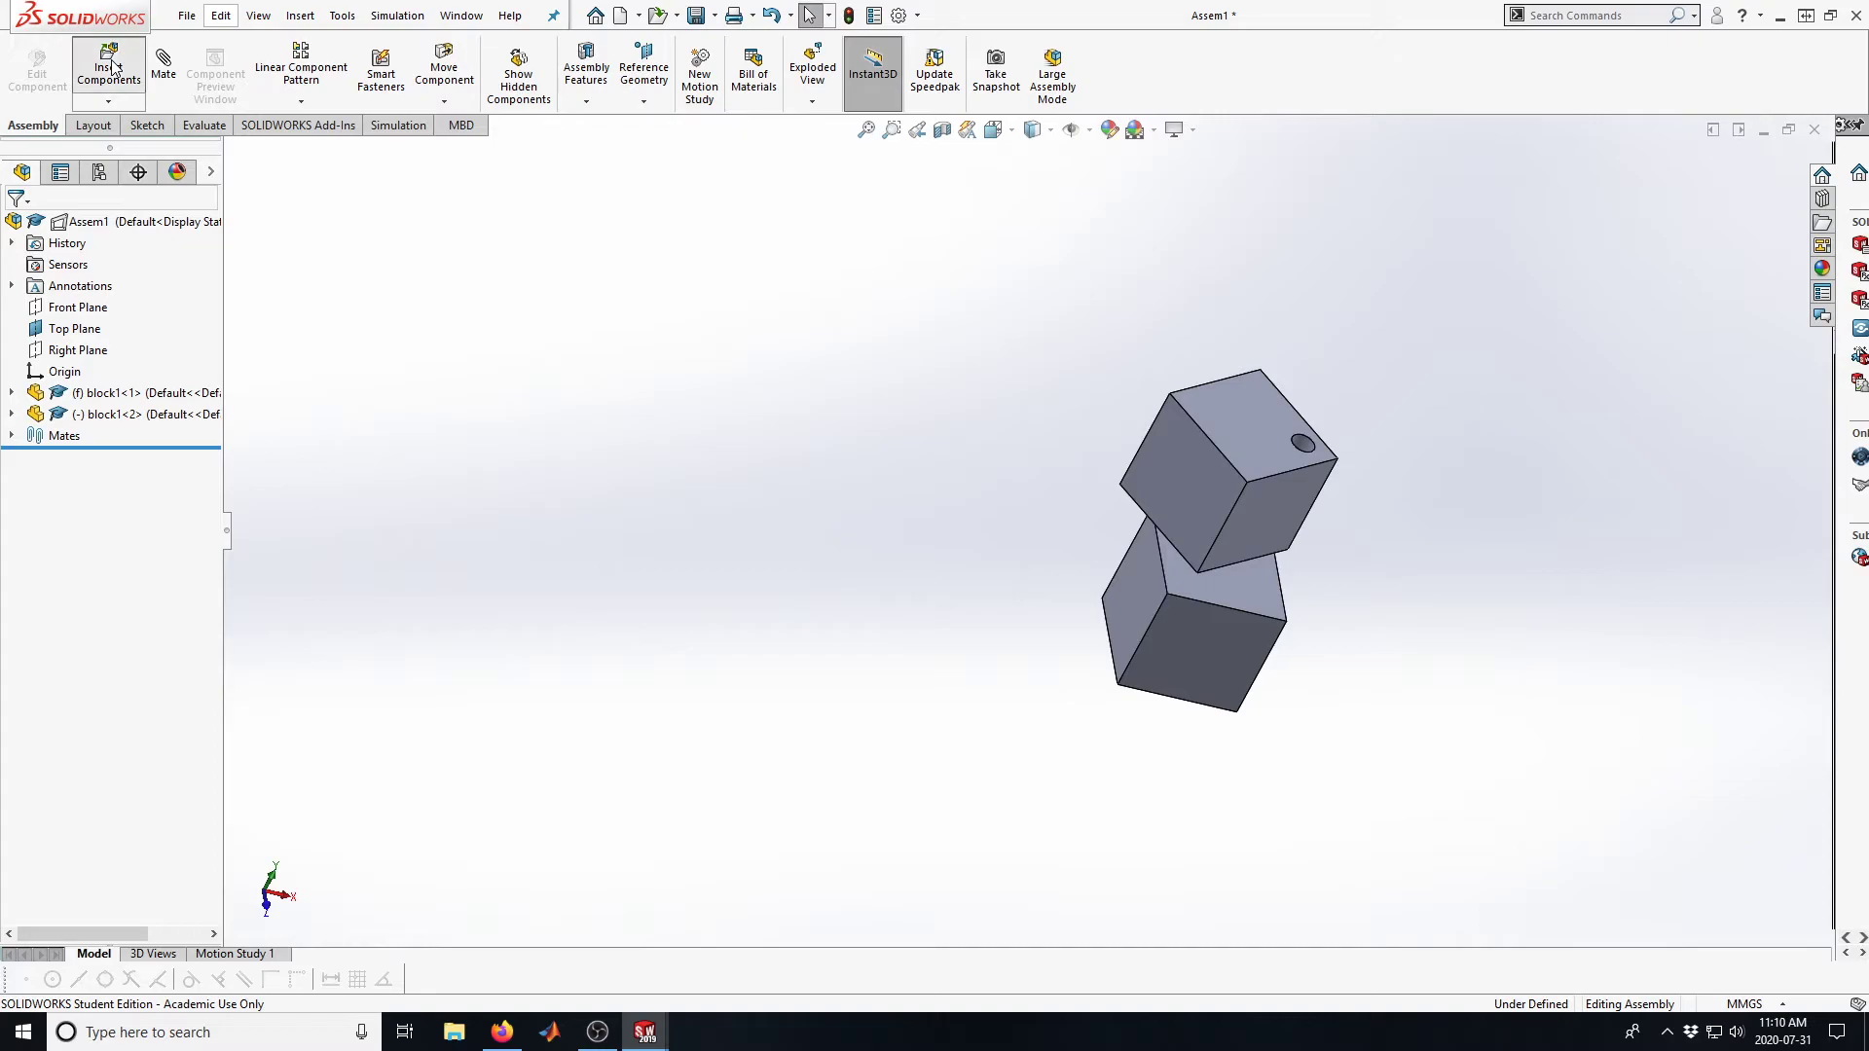
{"action": "left_click", "coordinate": [46, 444]}
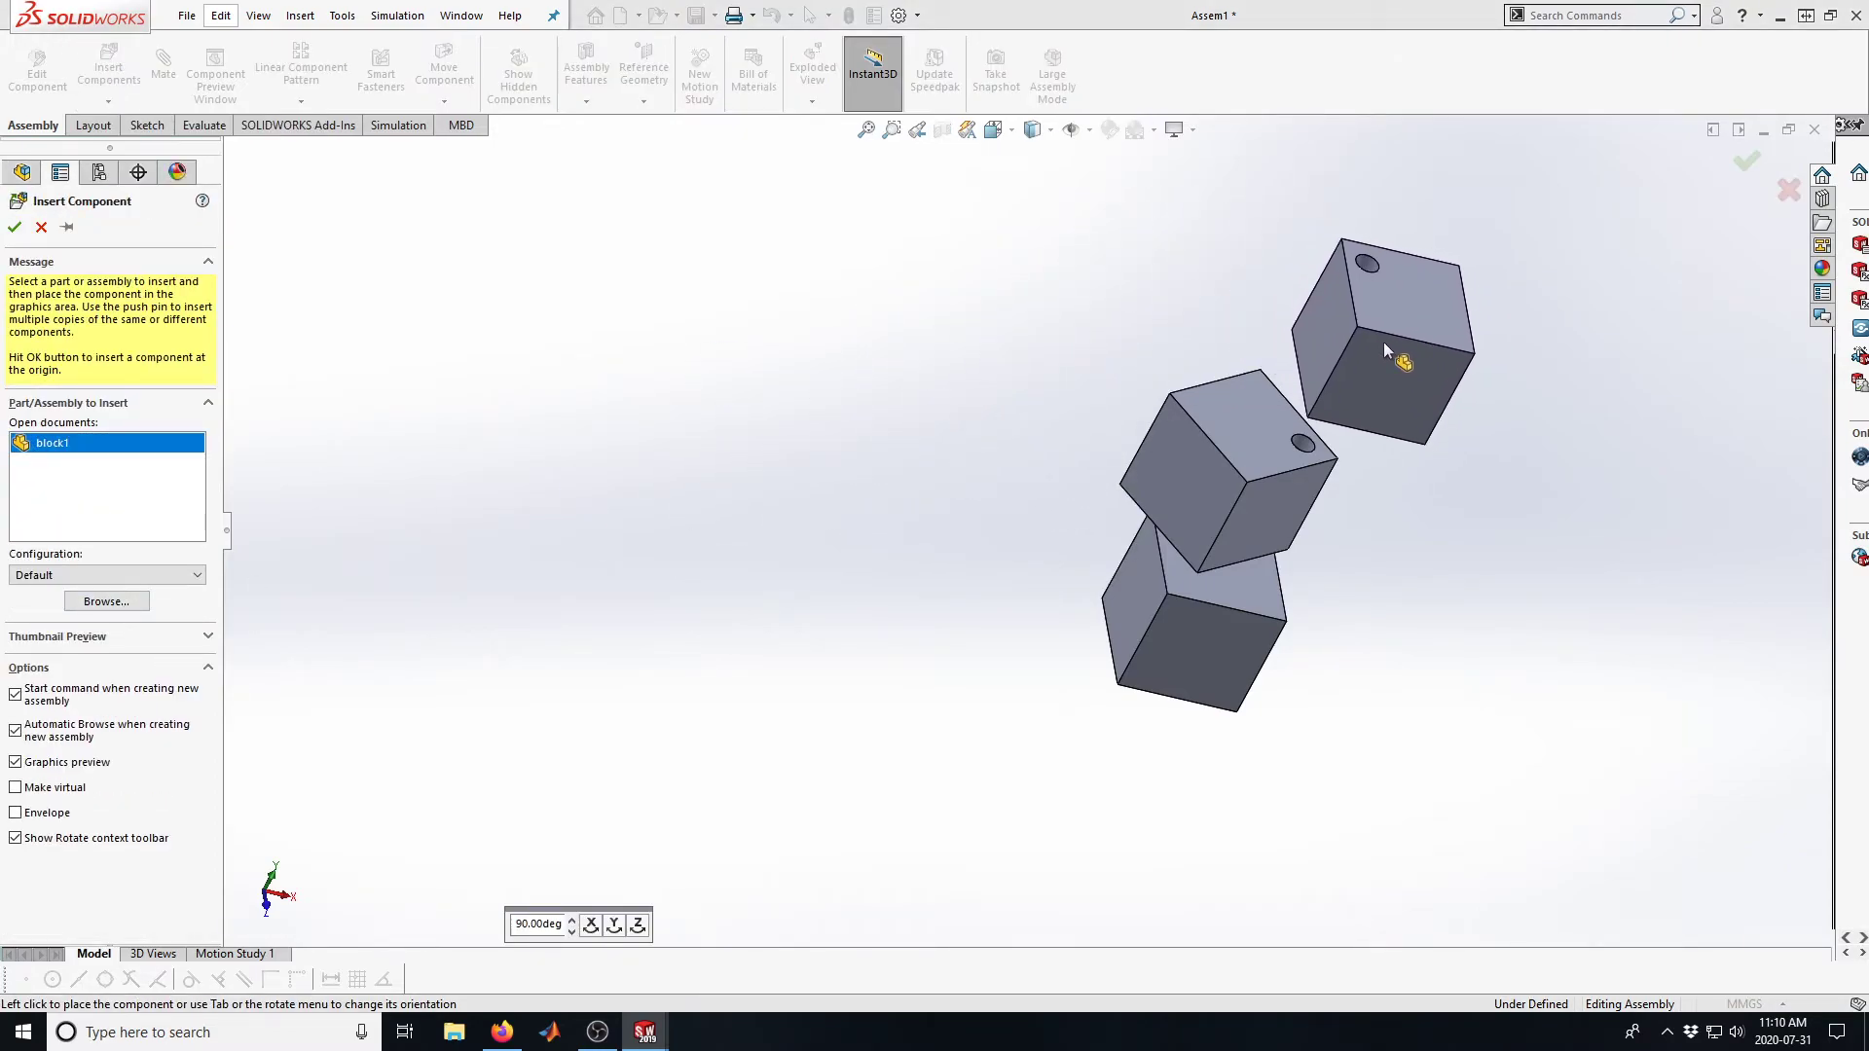
{"action": "left_click", "coordinate": [1382, 342]}
Start a mate between the third block's underside and the second block's top face
{"action": "middle_click_drag", "start_coordinate": [998, 388], "coordinate": [980, 513]}
{"action": "middle_click_drag", "start_coordinate": [1048, 405], "coordinate": [1258, 364]}
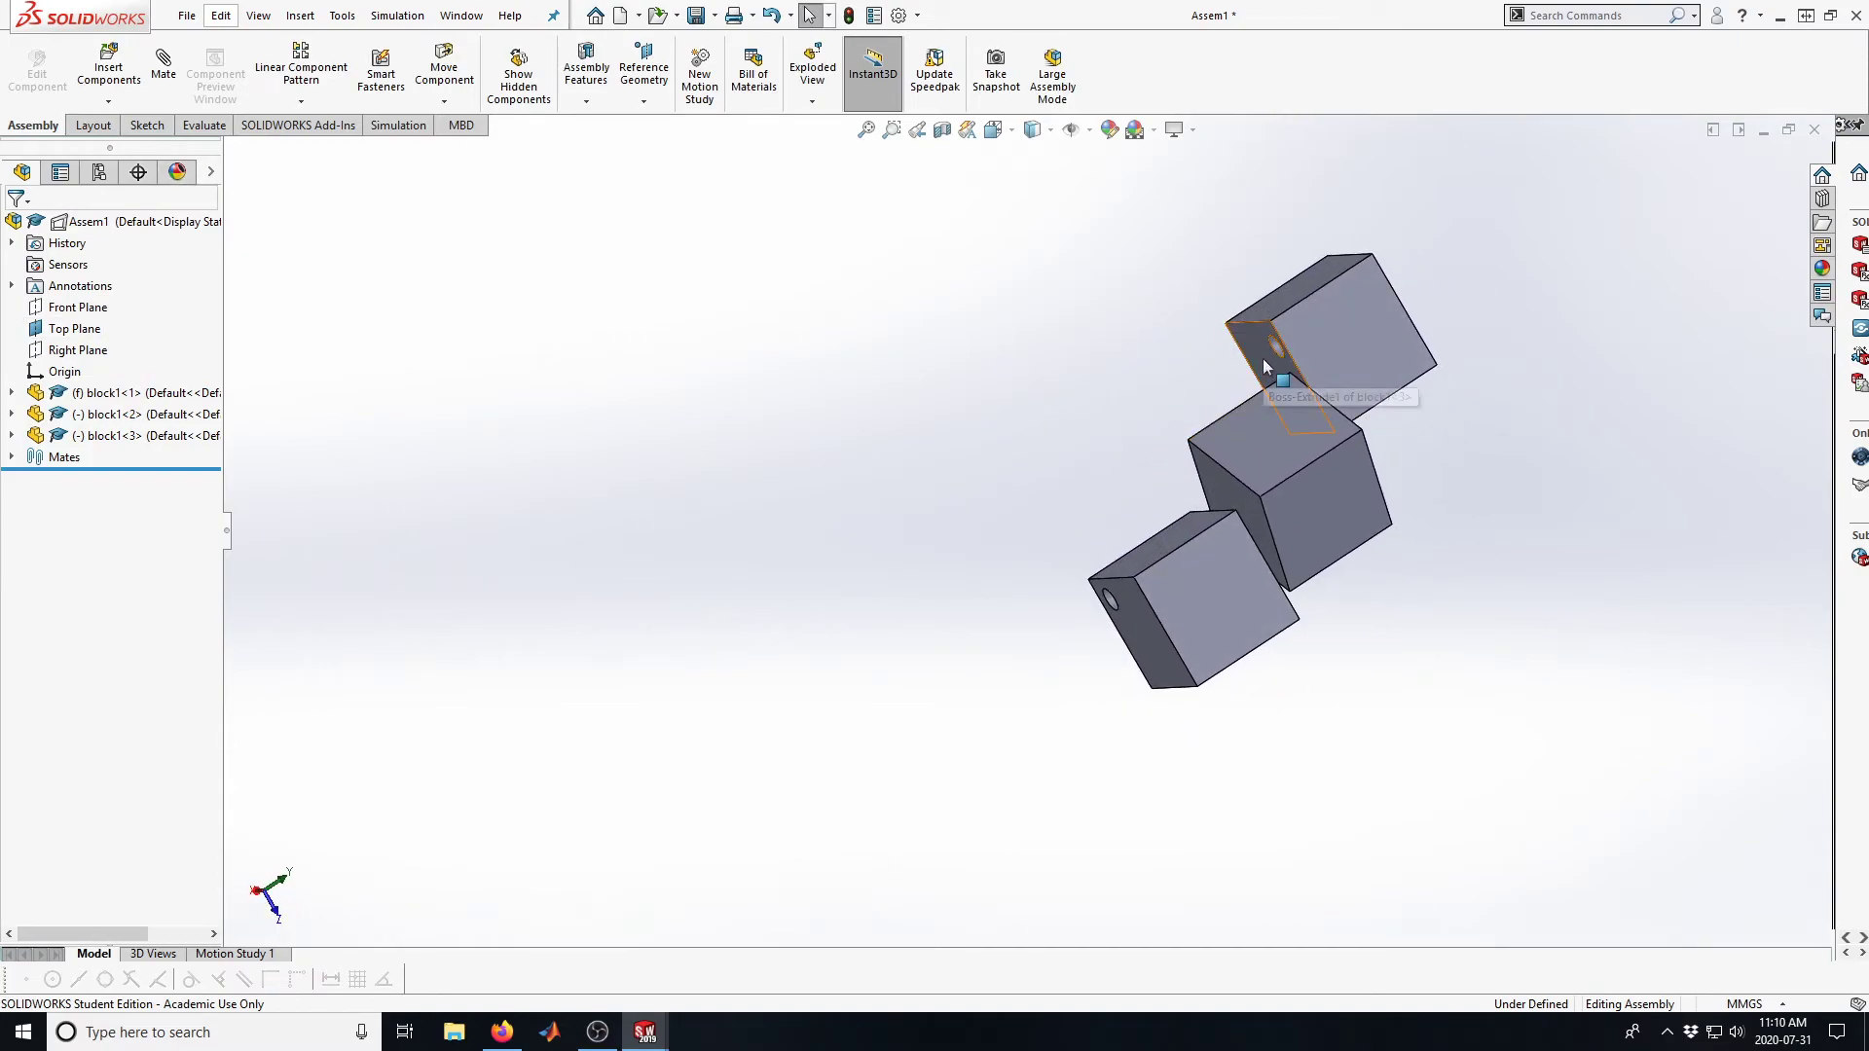
{"action": "left_click", "coordinate": [1264, 358]}
{"action": "middle_click_drag", "start_coordinate": [997, 460], "coordinate": [832, 512]}
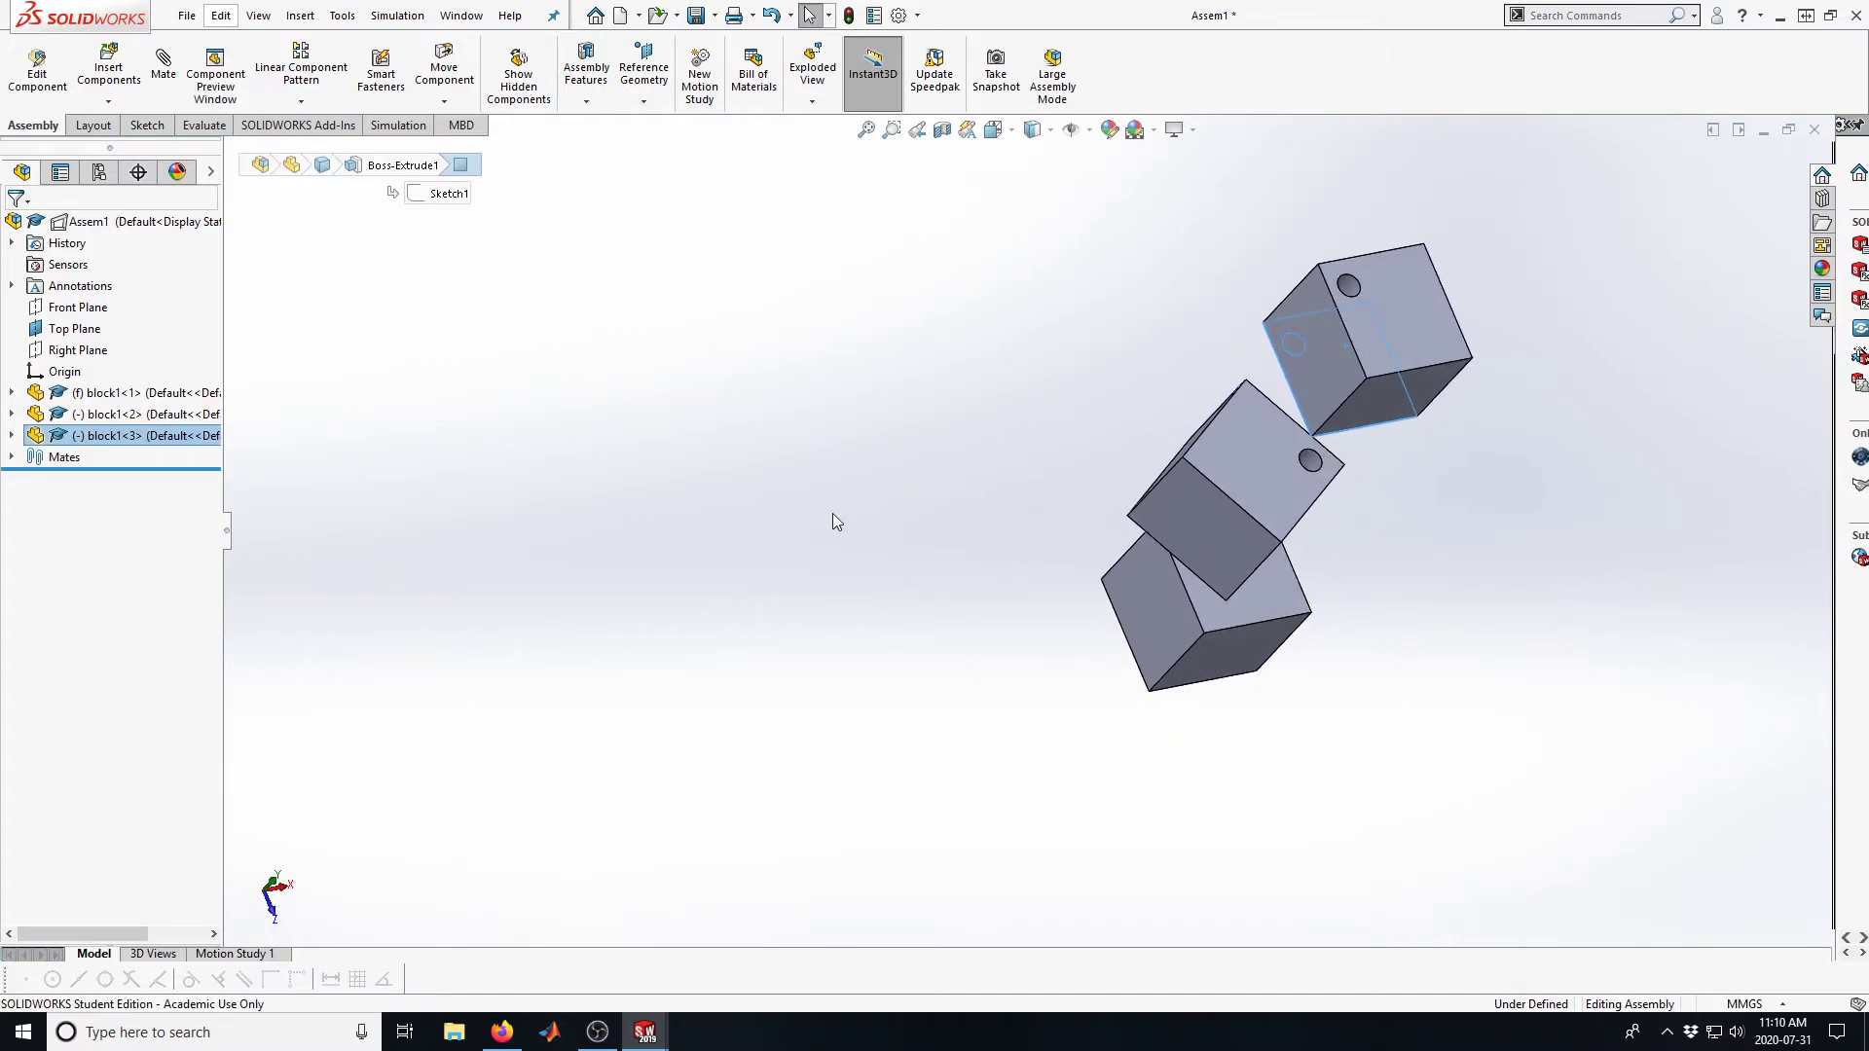
{"action": "left_click", "coordinate": [1230, 467], "text": "ctrl"}
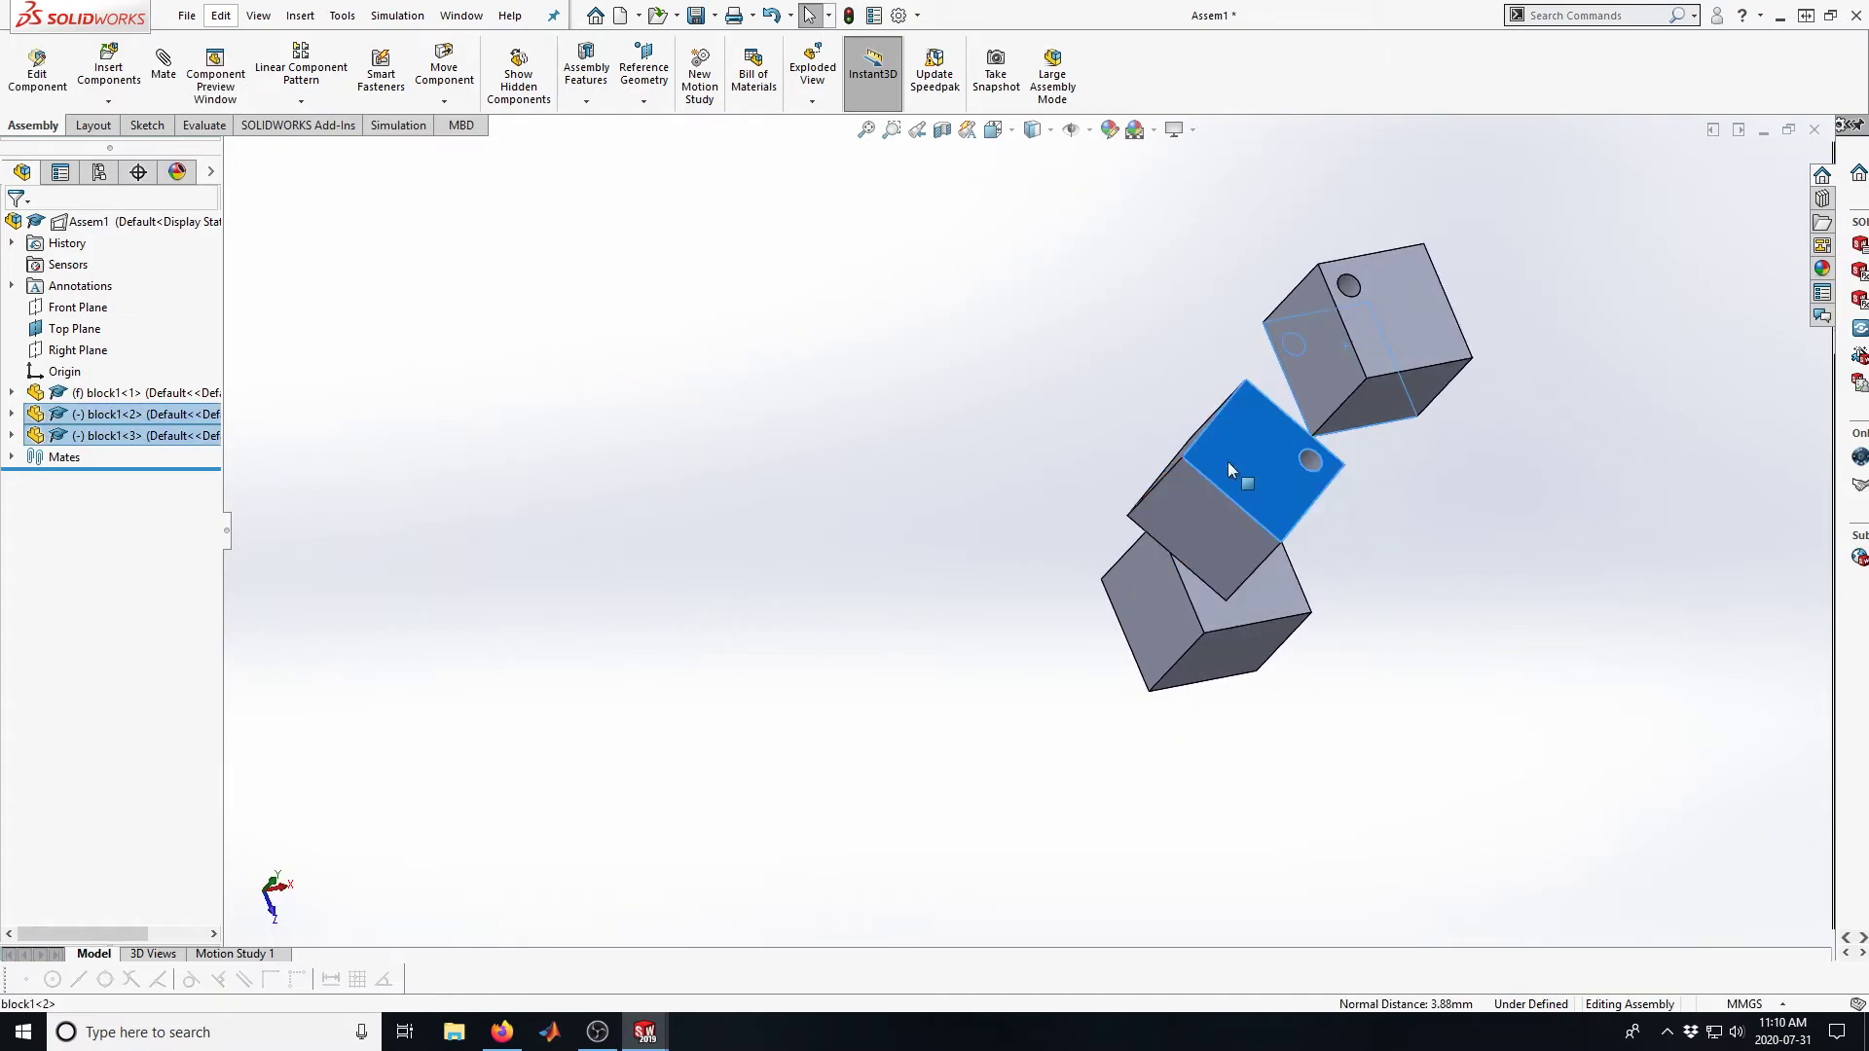
{"action": "left_click", "coordinate": [164, 66]}
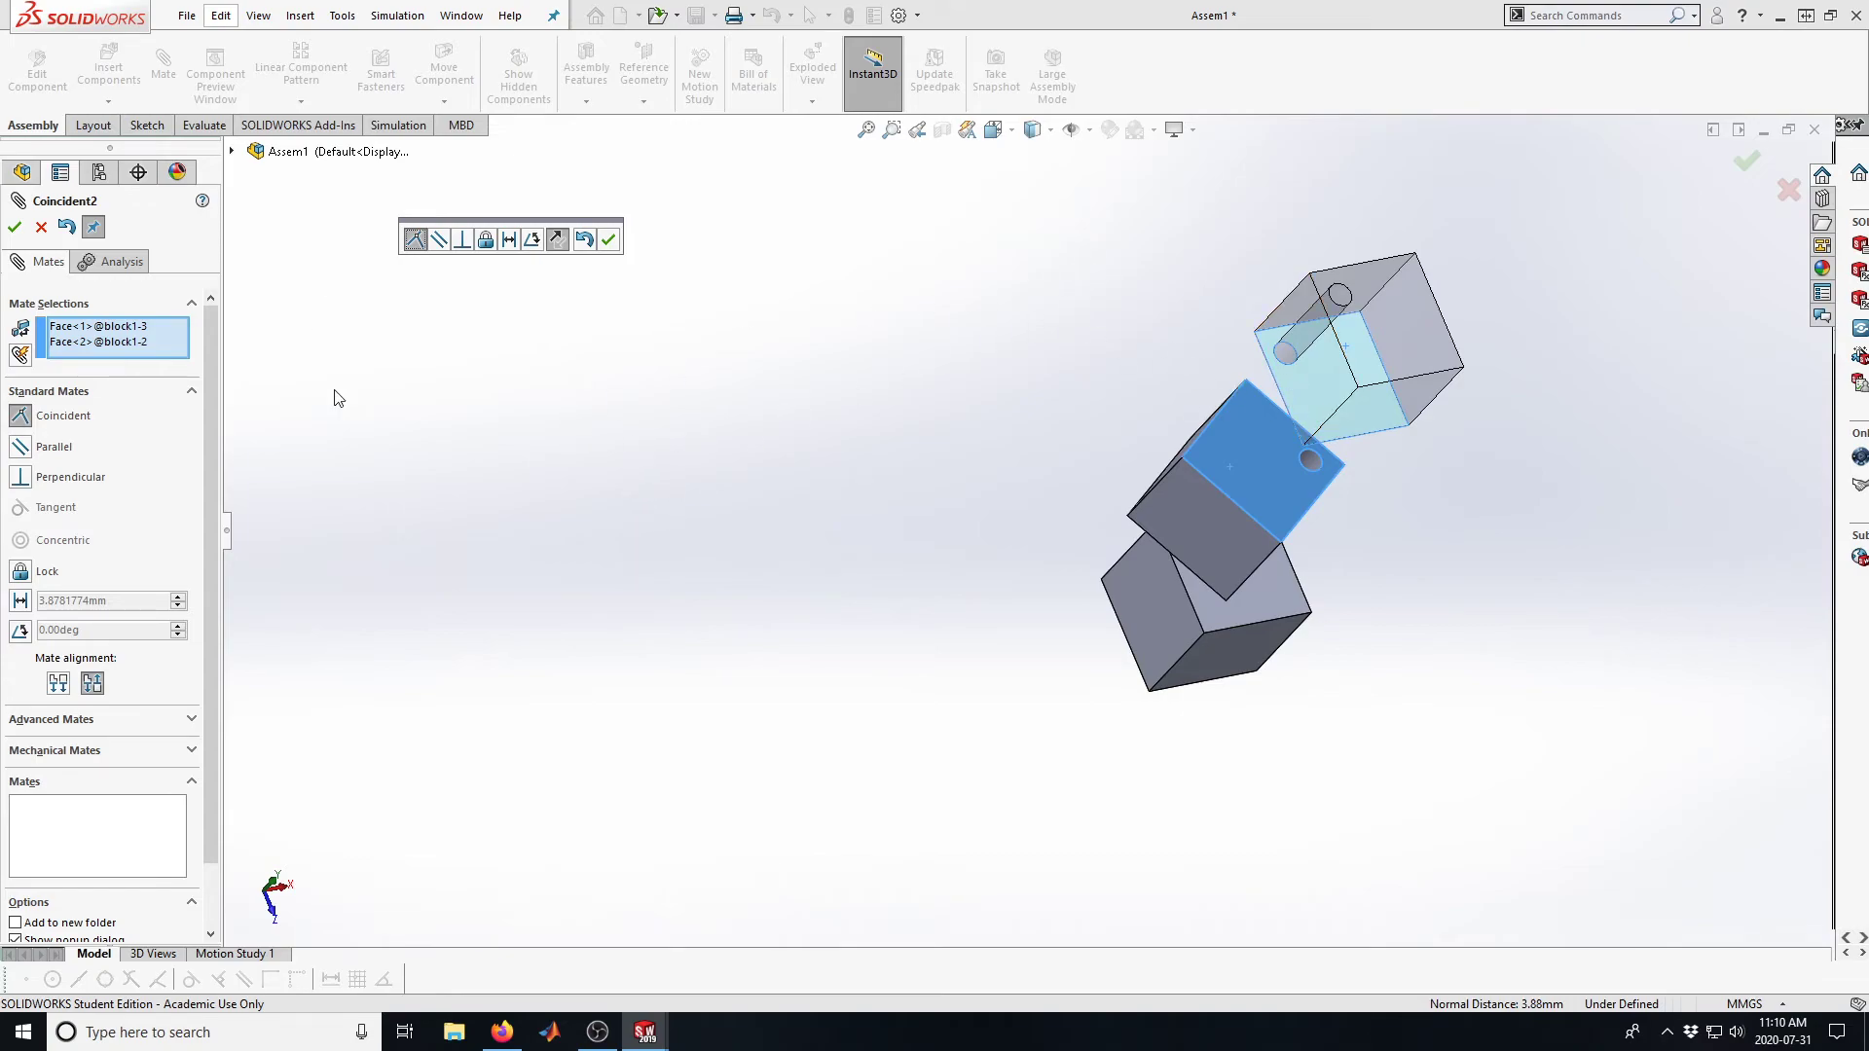
Make the mate between the third and second blocks a 3 mm distance mate and accept it
{"action": "left_click", "coordinate": [20, 601]}
{"action": "left_click", "coordinate": [105, 599]}
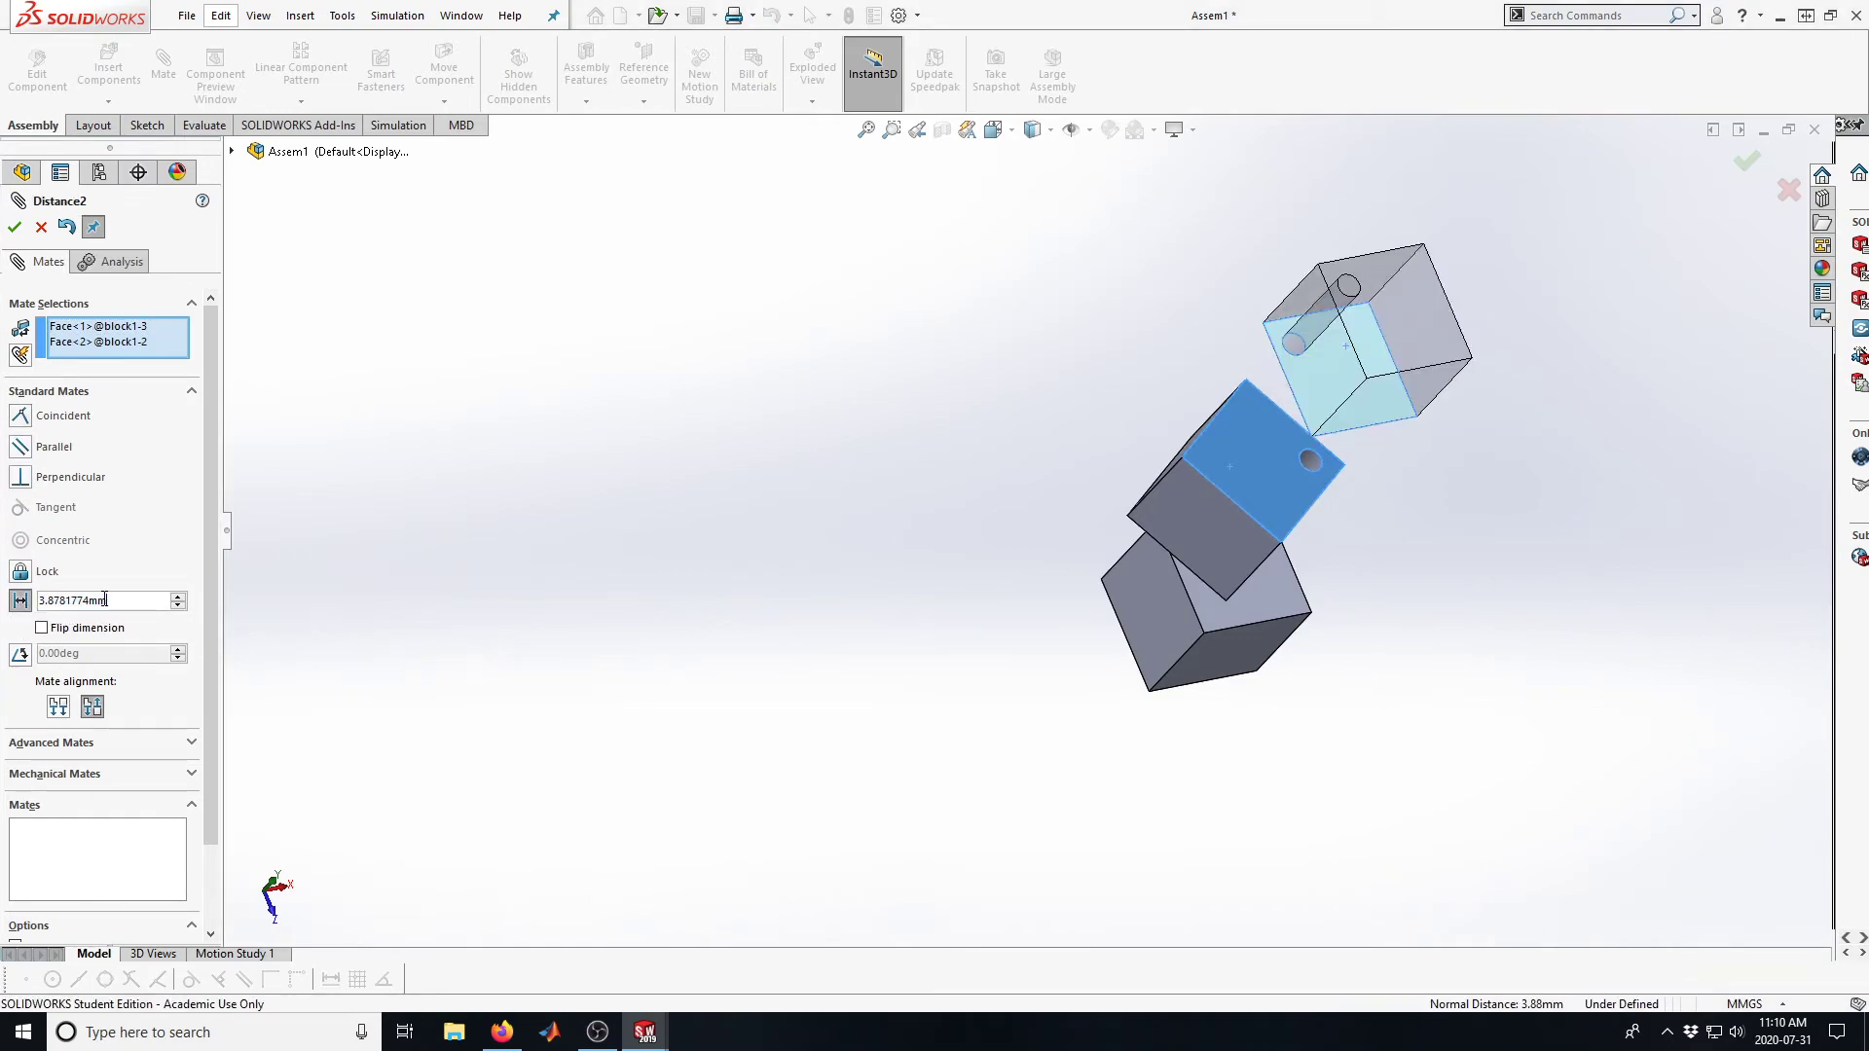
{"action": "key", "text": "ctrl+a"}
{"action": "type", "text": "3"}
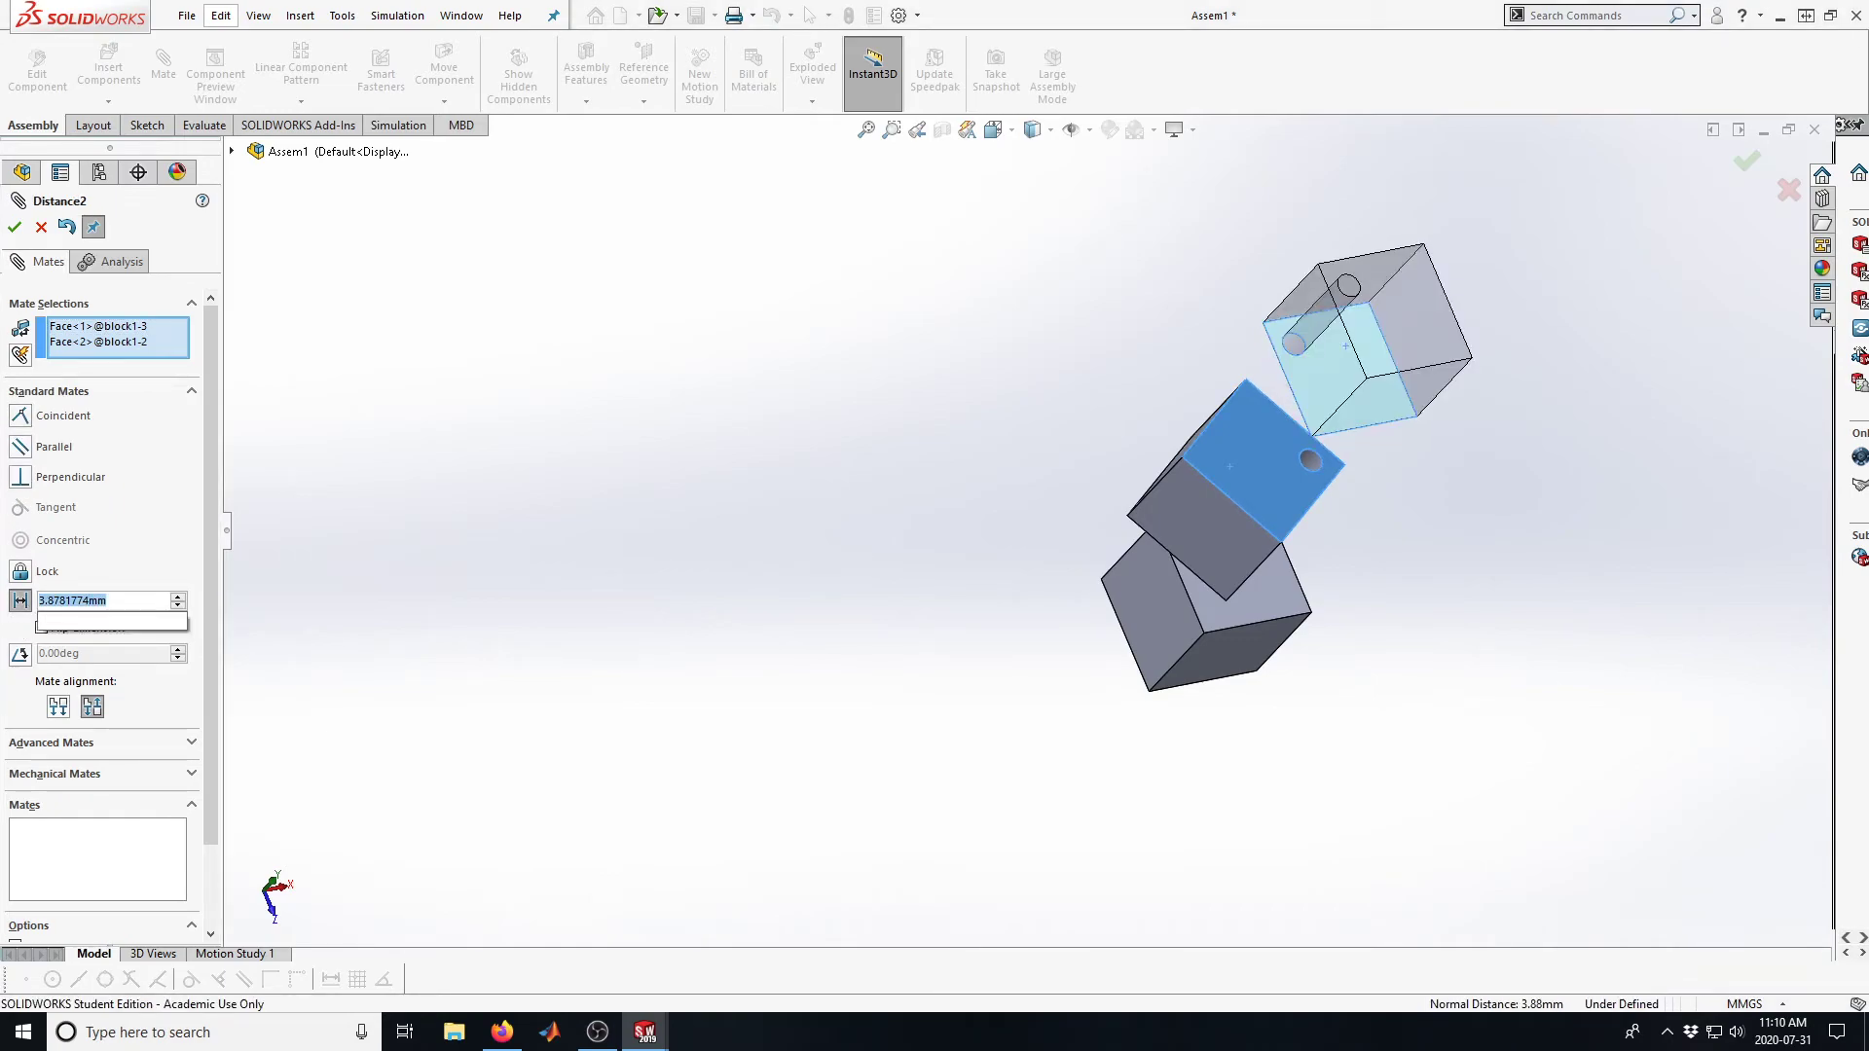
{"action": "key", "text": "Return"}
{"action": "middle_click_drag", "start_coordinate": [716, 449], "coordinate": [818, 393]}
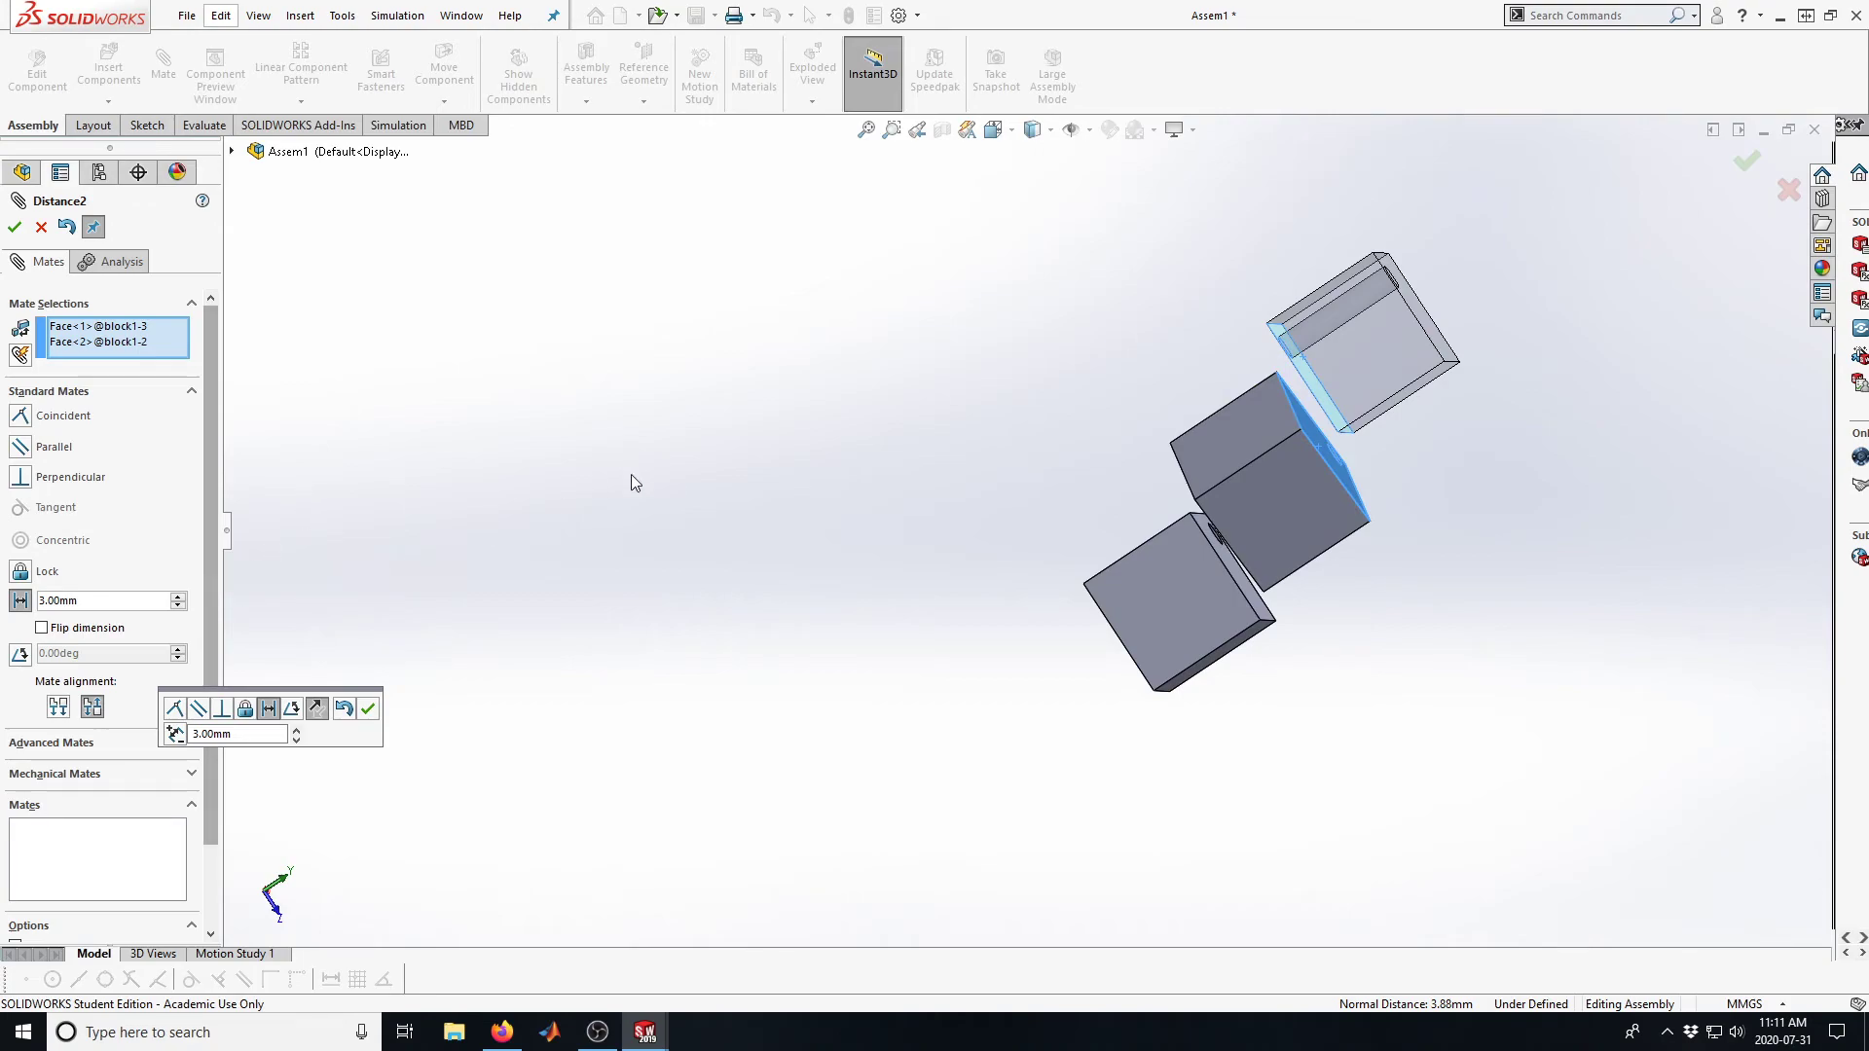
{"action": "left_click", "coordinate": [15, 229]}
Add a concentric mate between the third block's hole and the second block's hole, leaving rotation unlocked
{"action": "middle_click_drag", "start_coordinate": [670, 313], "coordinate": [762, 409]}
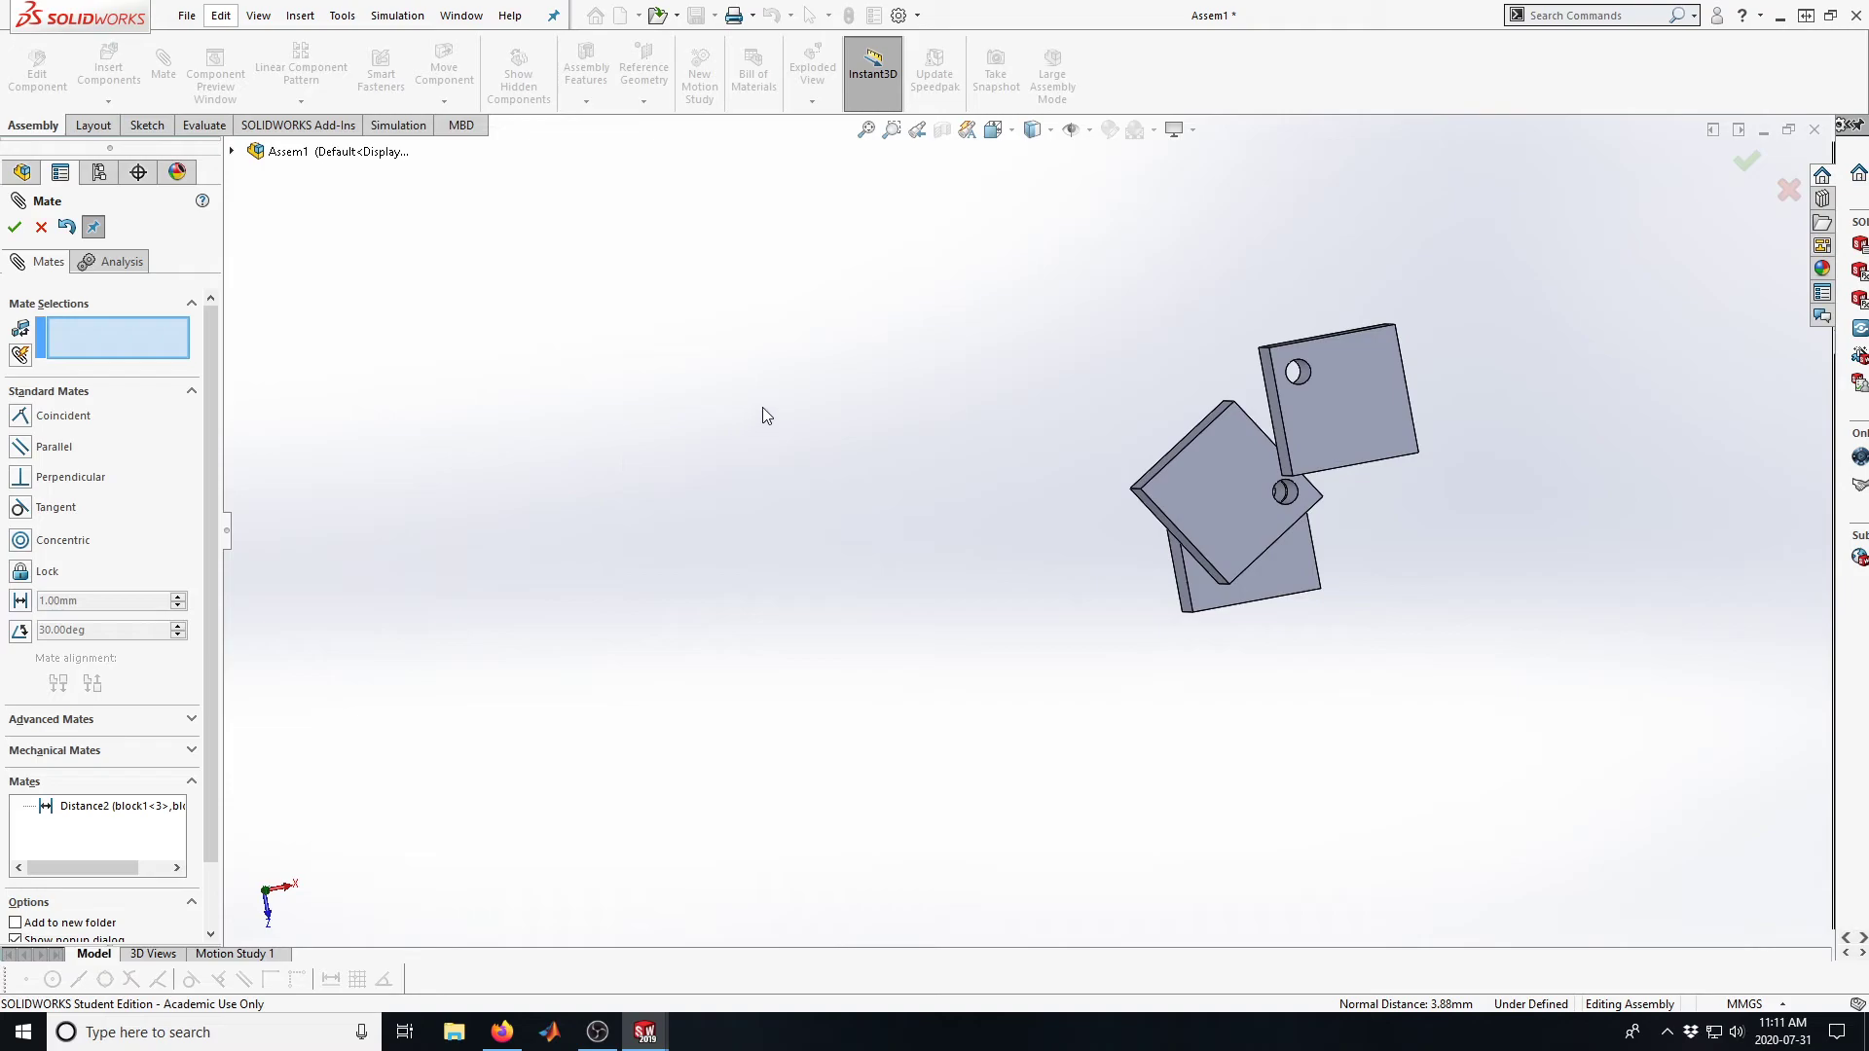
{"action": "left_click", "coordinate": [1307, 375]}
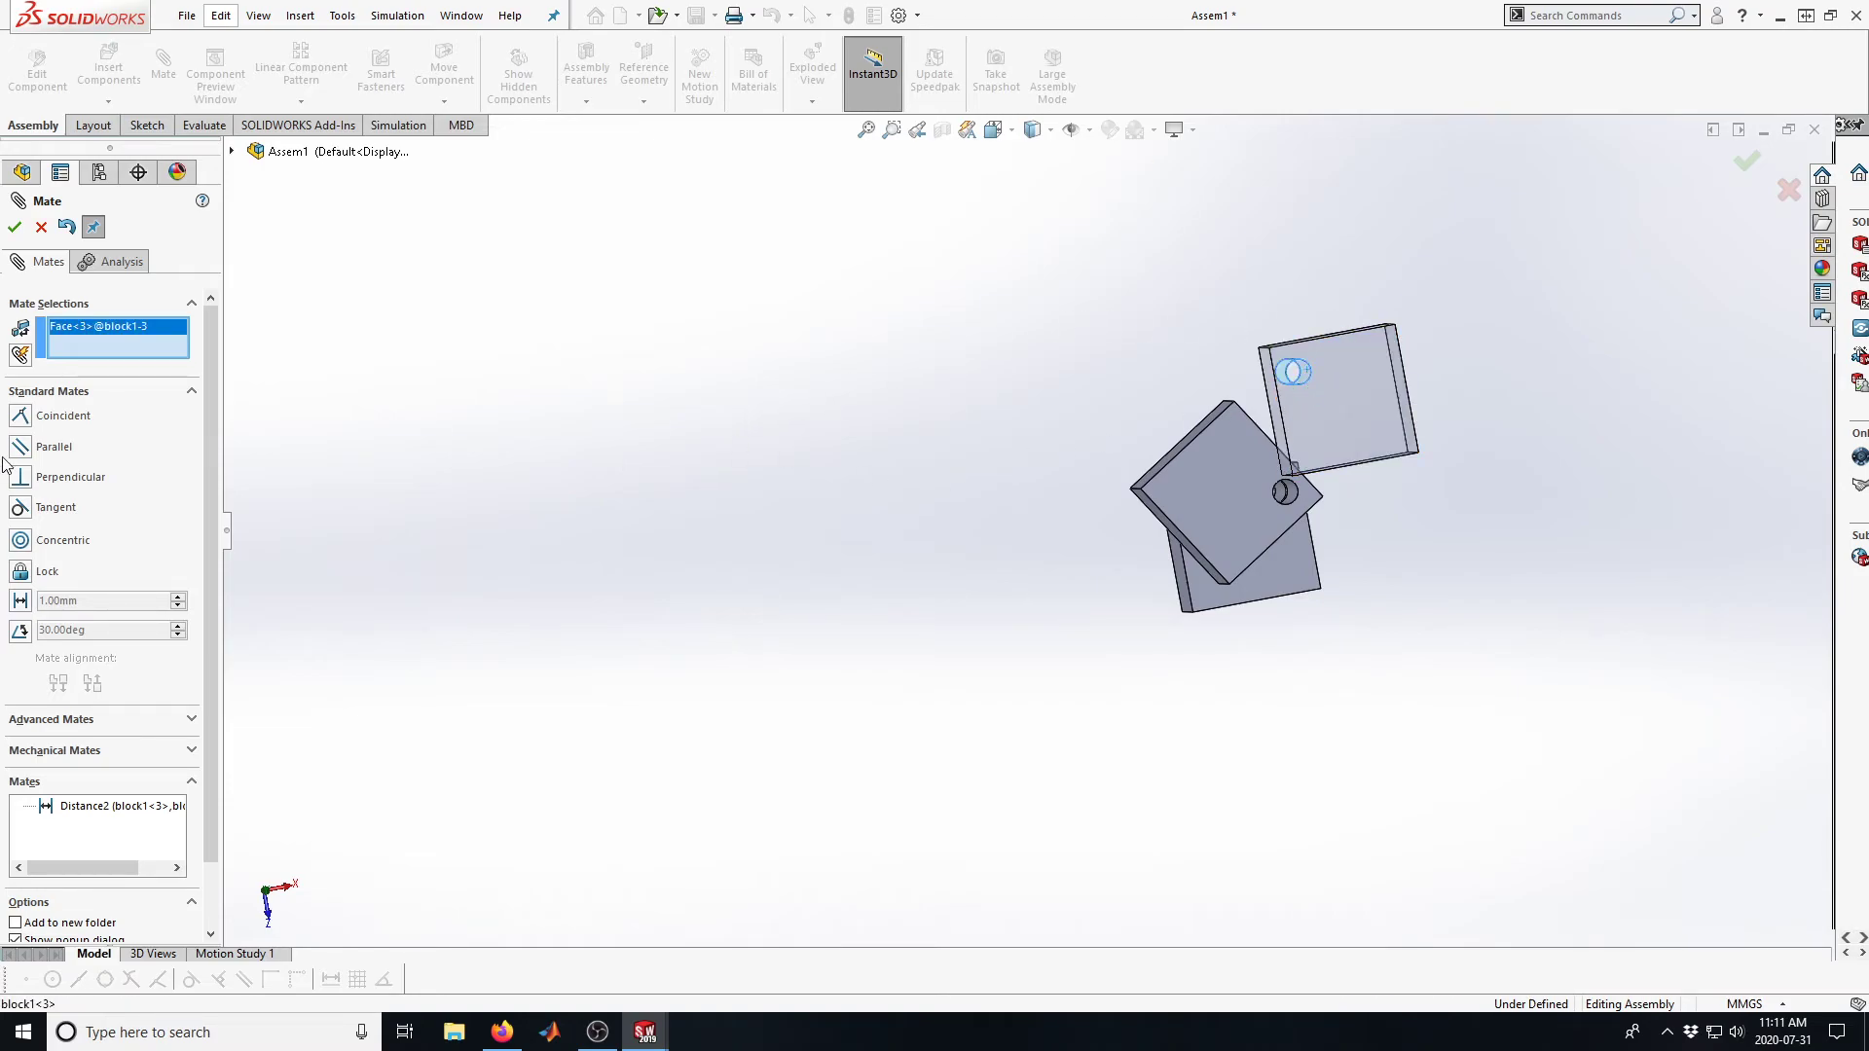
{"action": "left_click", "coordinate": [1286, 494]}
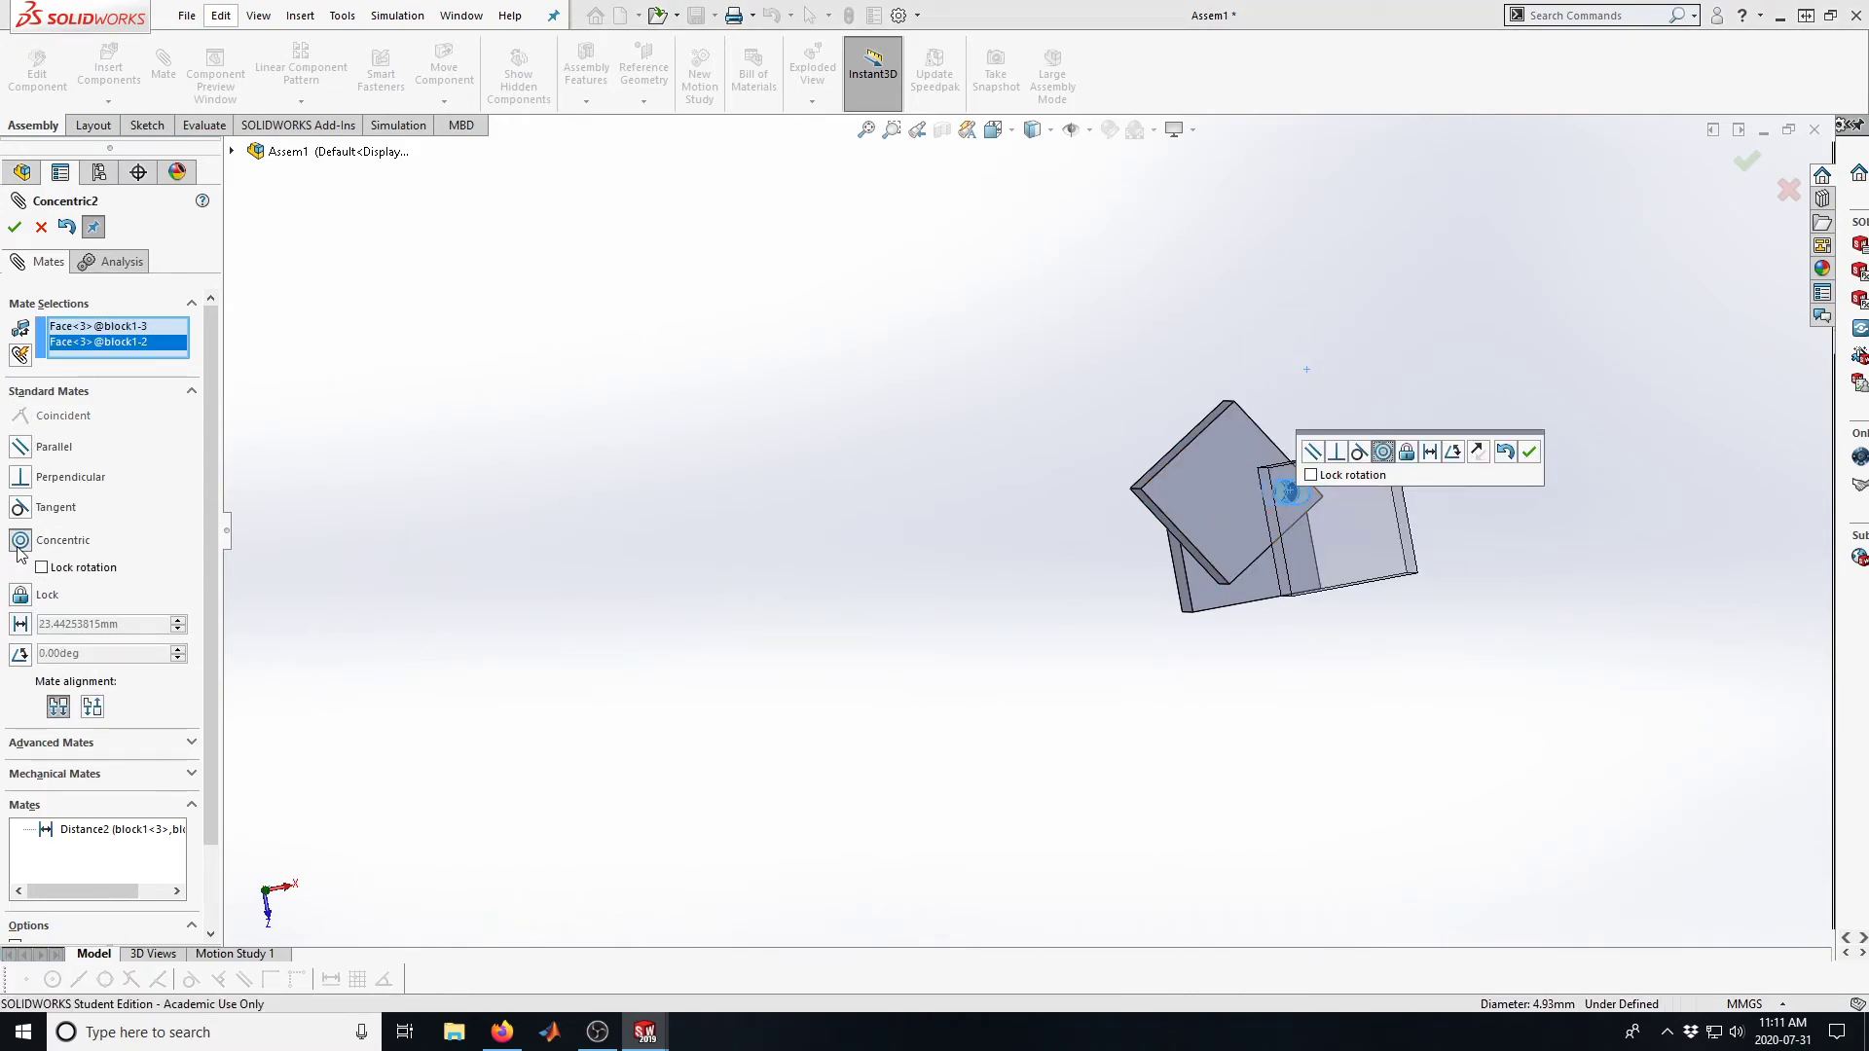
{"action": "left_click", "coordinate": [14, 226]}
Swing the second and third blocks about the hole axis to test their remaining rotation
{"action": "mouse_move", "coordinate": [1383, 559]}
{"action": "left_mouse_down"}
{"action": "mouse_move", "coordinate": [1383, 441]}
{"action": "mouse_move", "coordinate": [1383, 540]}
{"action": "left_mouse_up"}
{"action": "left_click_drag", "start_coordinate": [1183, 463], "coordinate": [1313, 325]}
{"action": "middle_click_drag", "start_coordinate": [1009, 559], "coordinate": [1013, 451]}
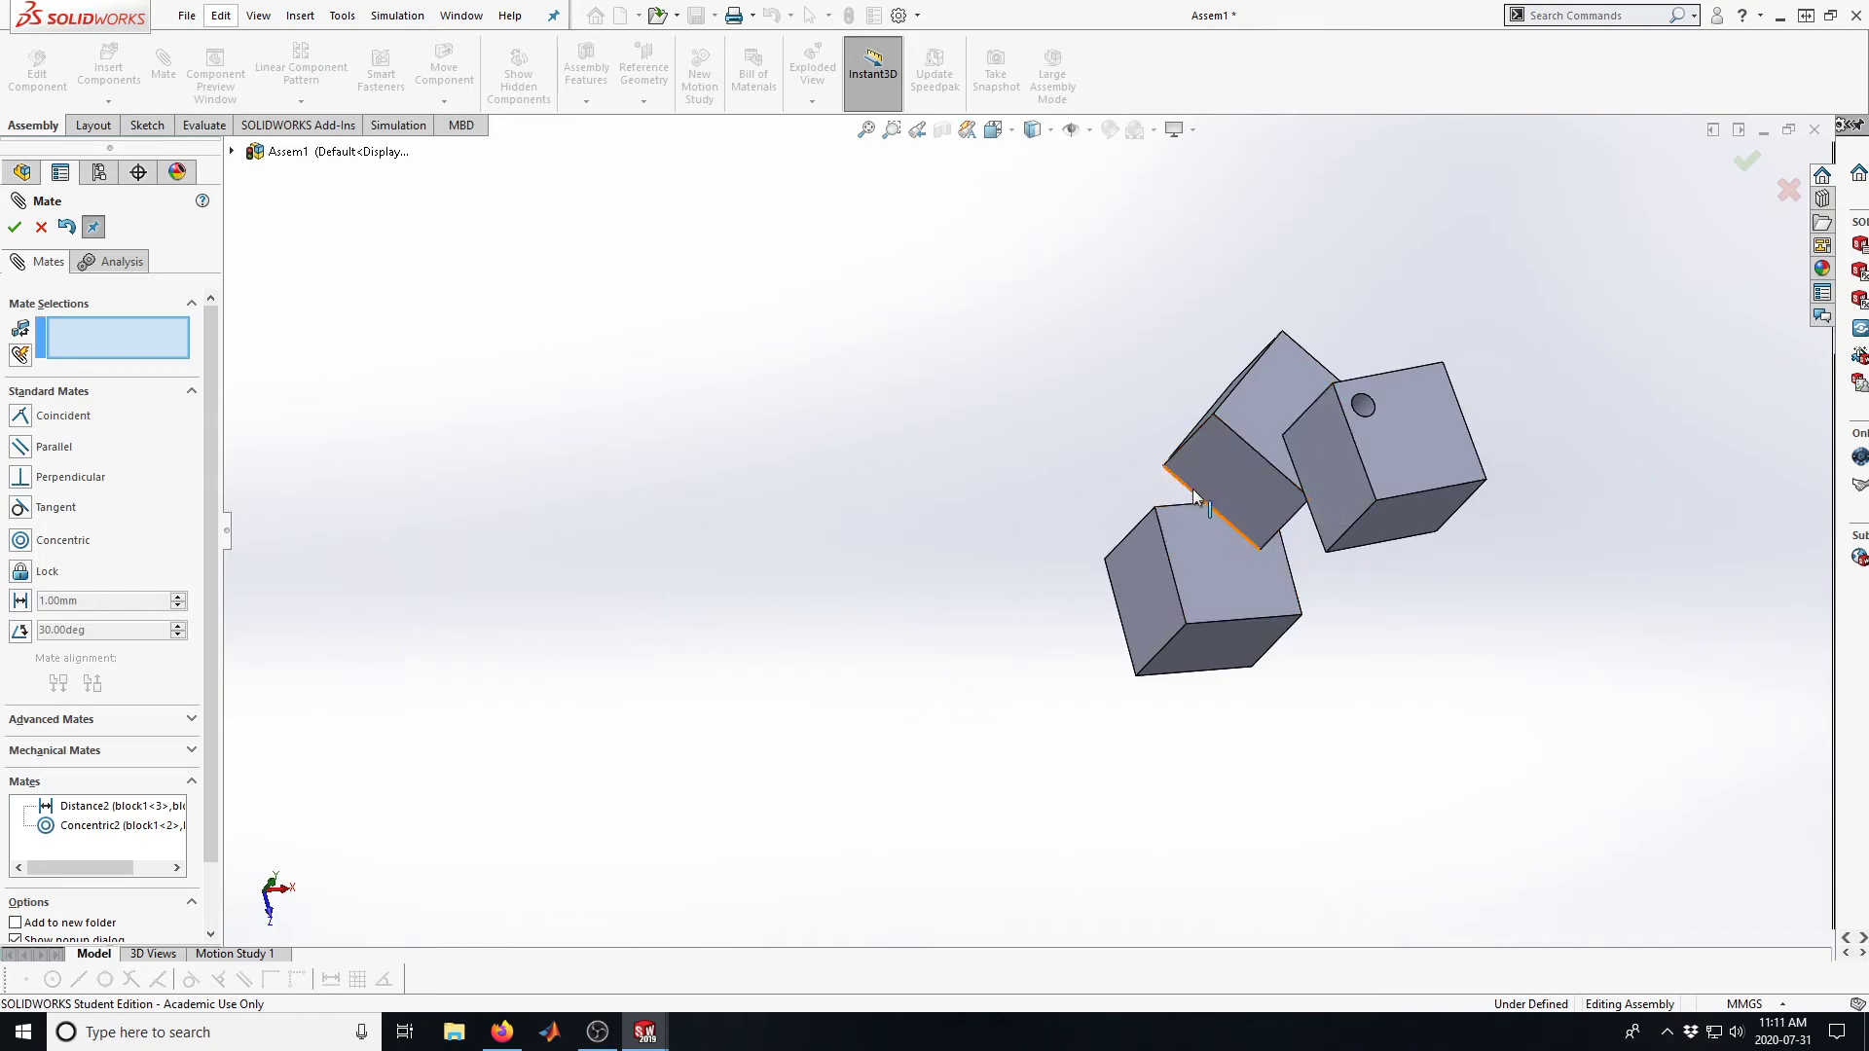
Create a 10-degree angle mate between the second block's bottom edge and the first block's top edge
{"action": "middle_click_drag", "start_coordinate": [1012, 516], "coordinate": [826, 605]}
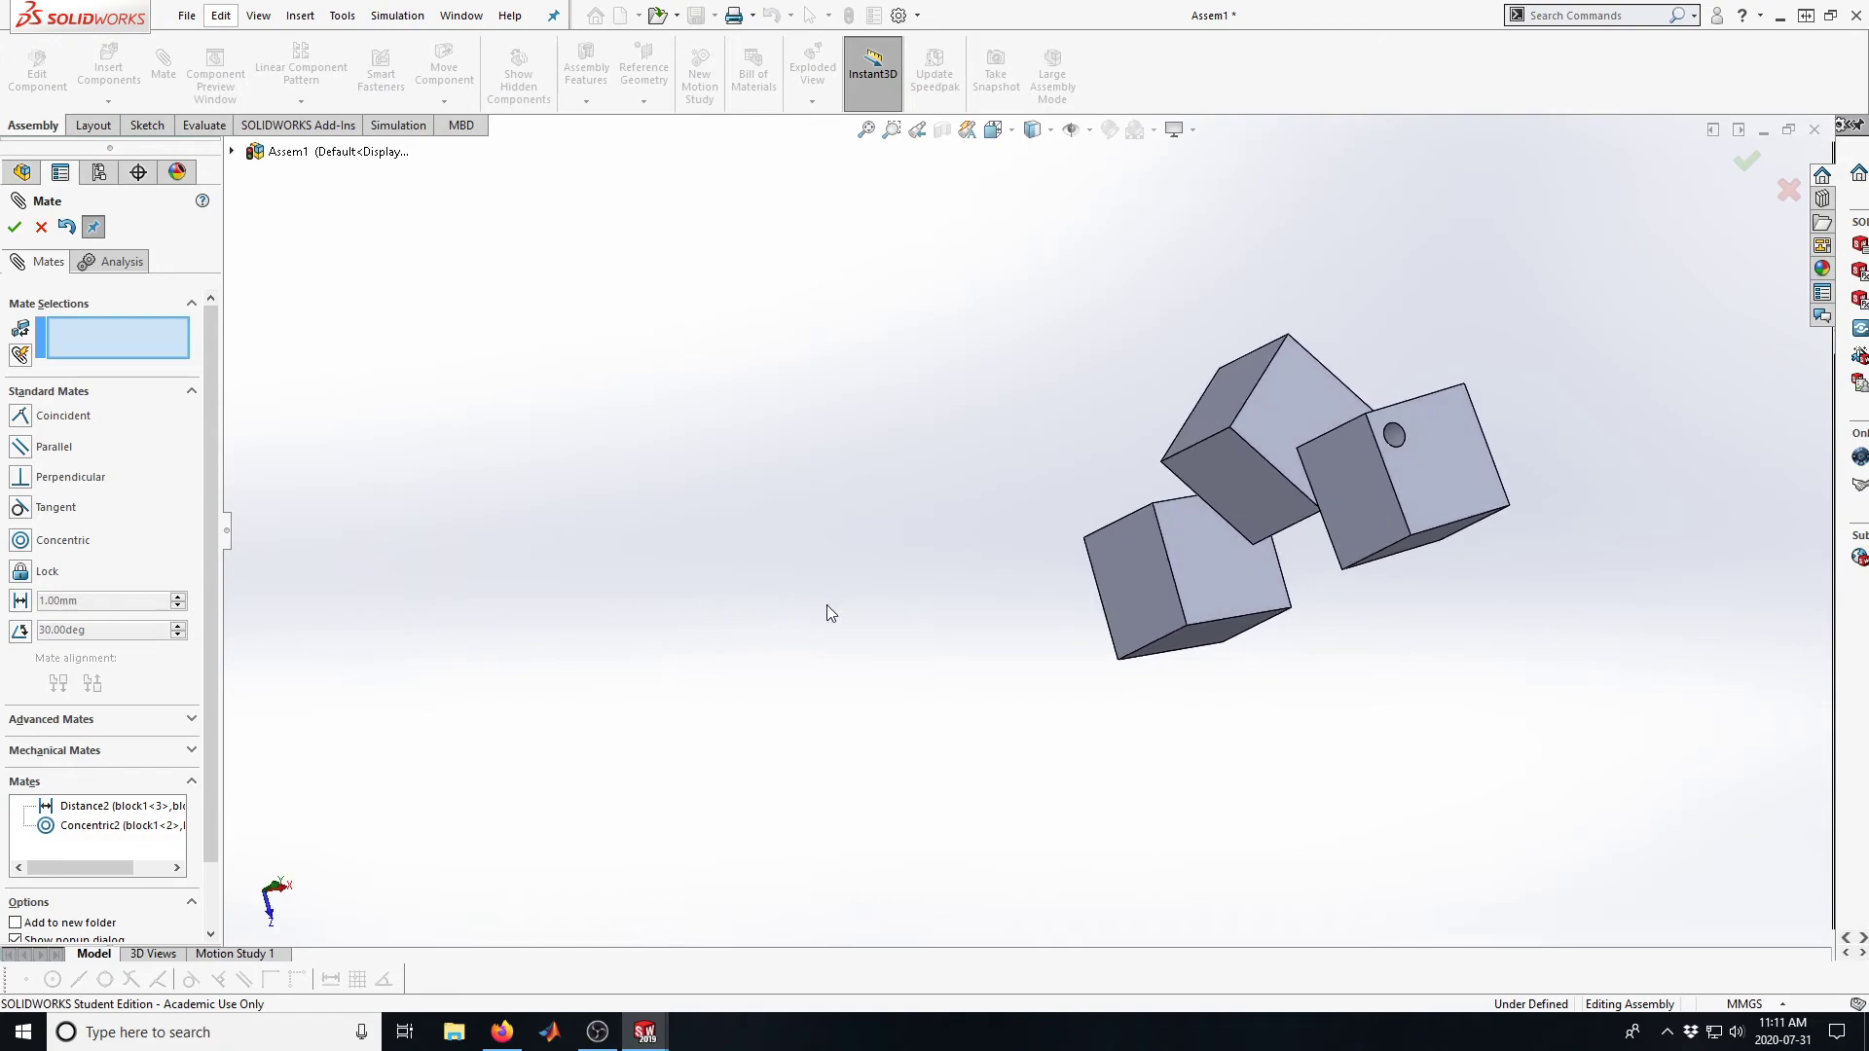
{"action": "left_click", "coordinate": [1181, 485]}
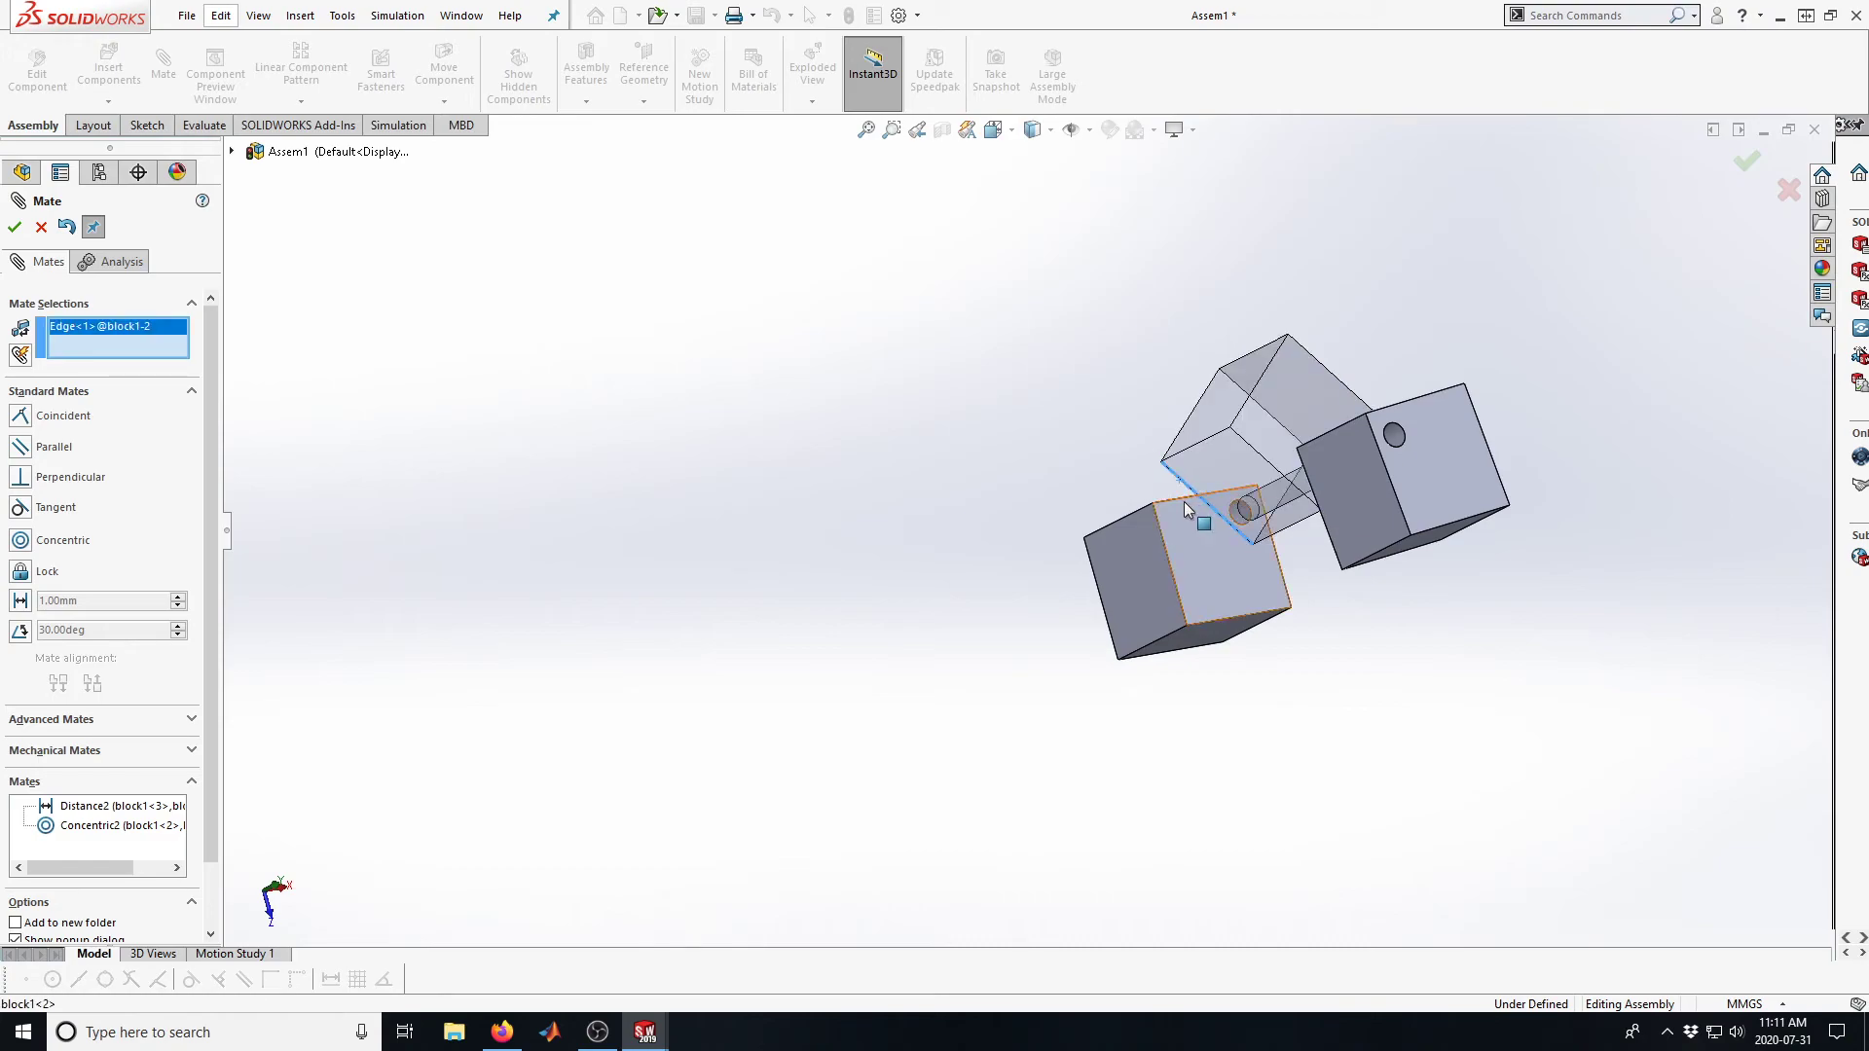
{"action": "left_click", "coordinate": [1182, 497]}
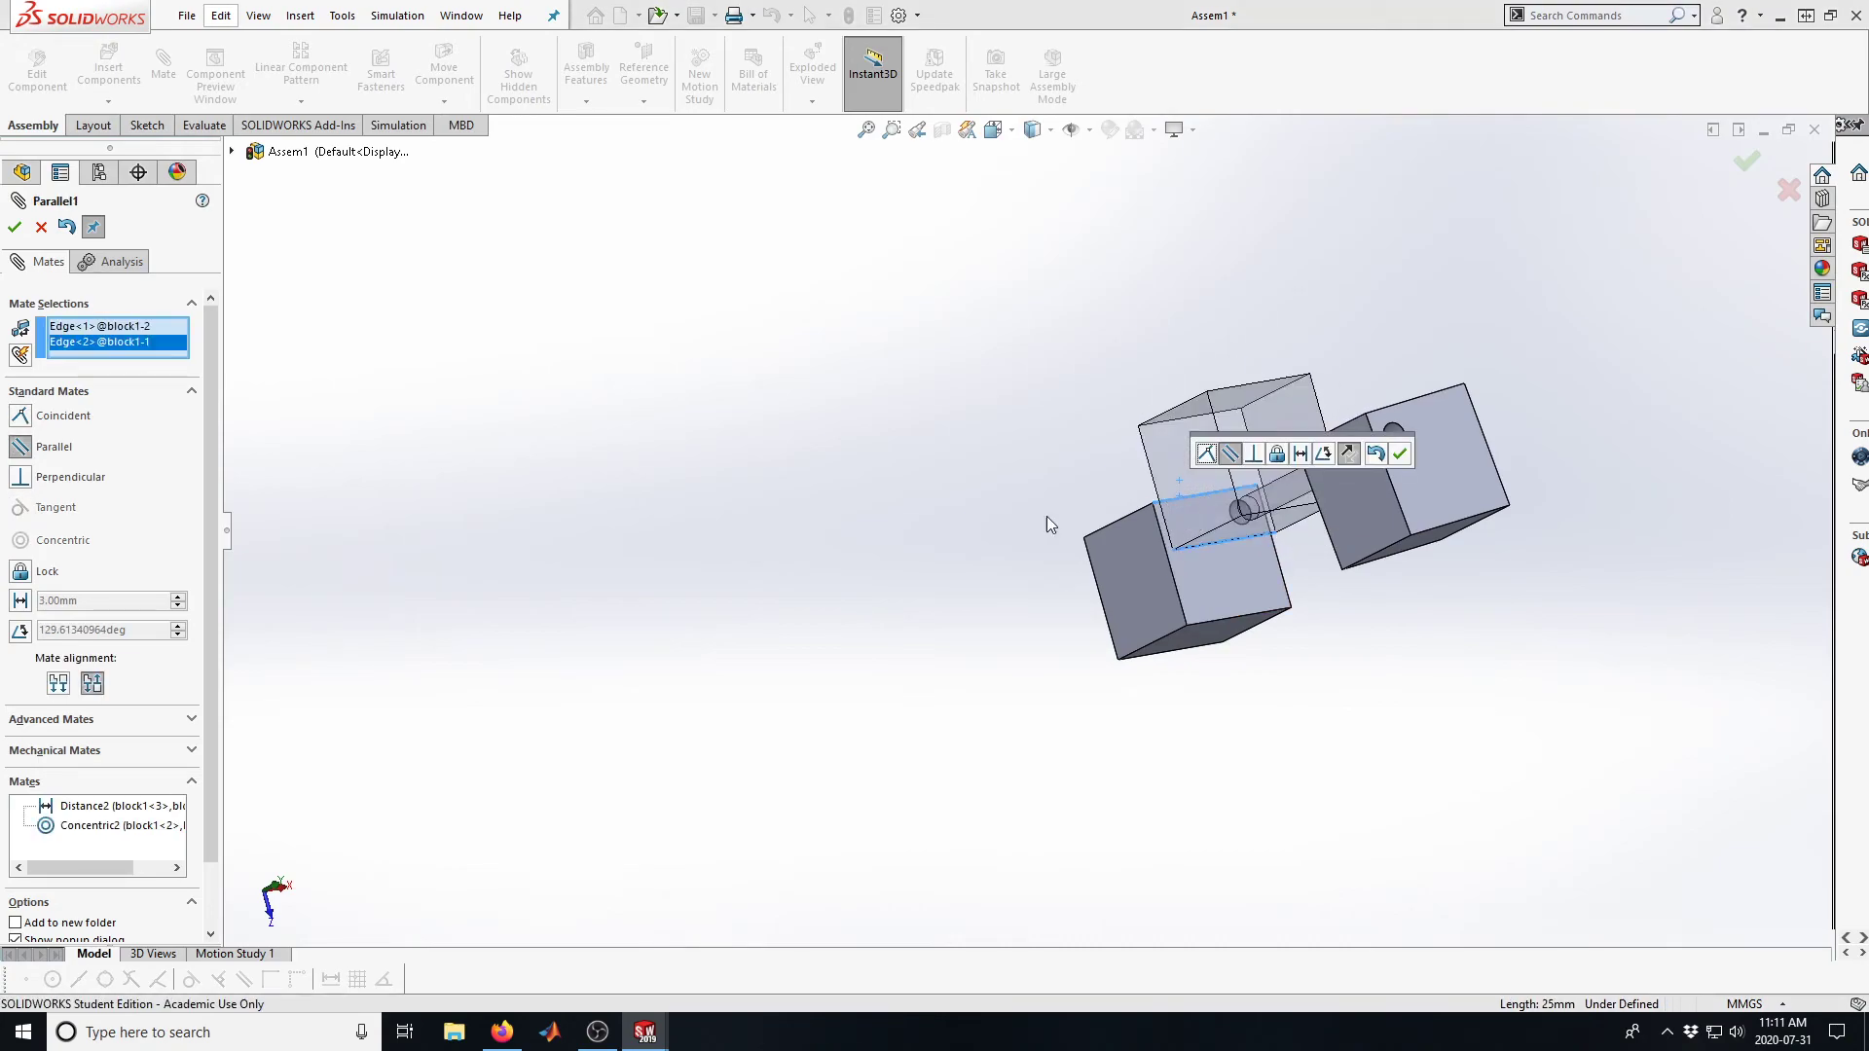
{"action": "left_click", "coordinate": [20, 631]}
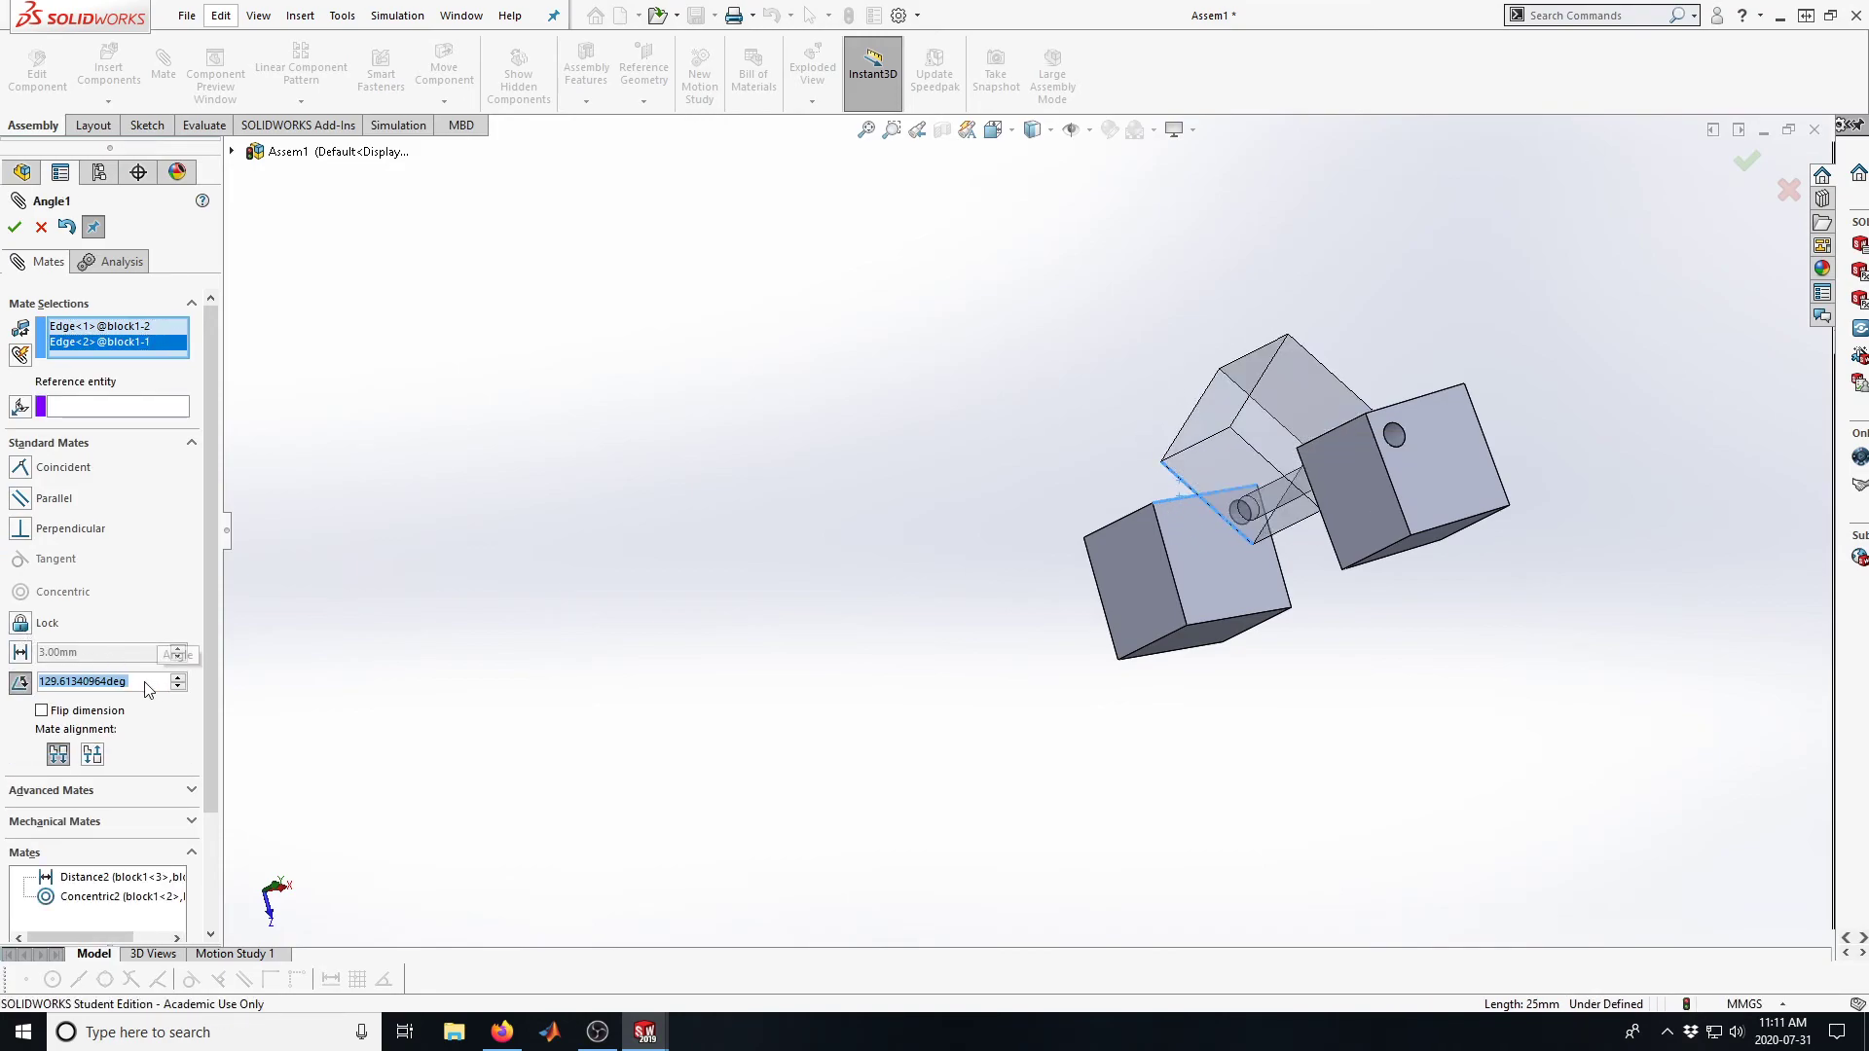
{"action": "type", "text": "10"}
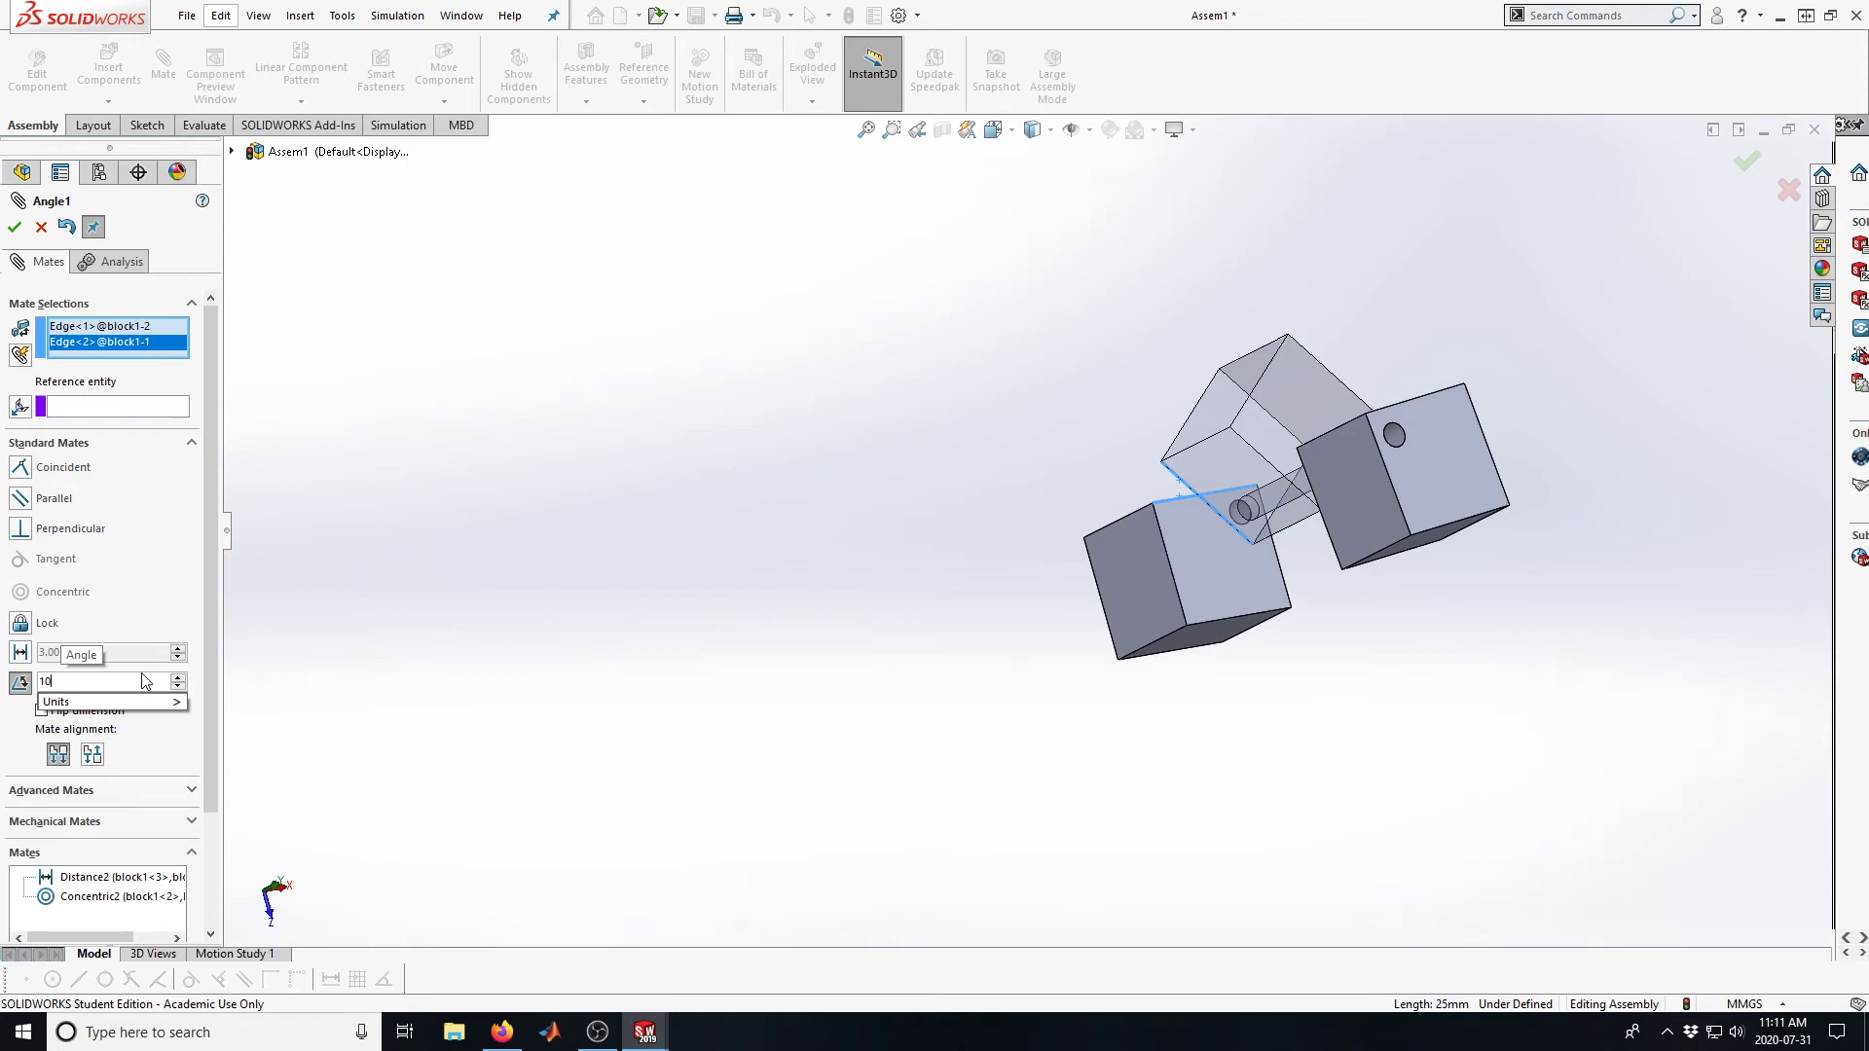
{"action": "key", "text": "Return"}
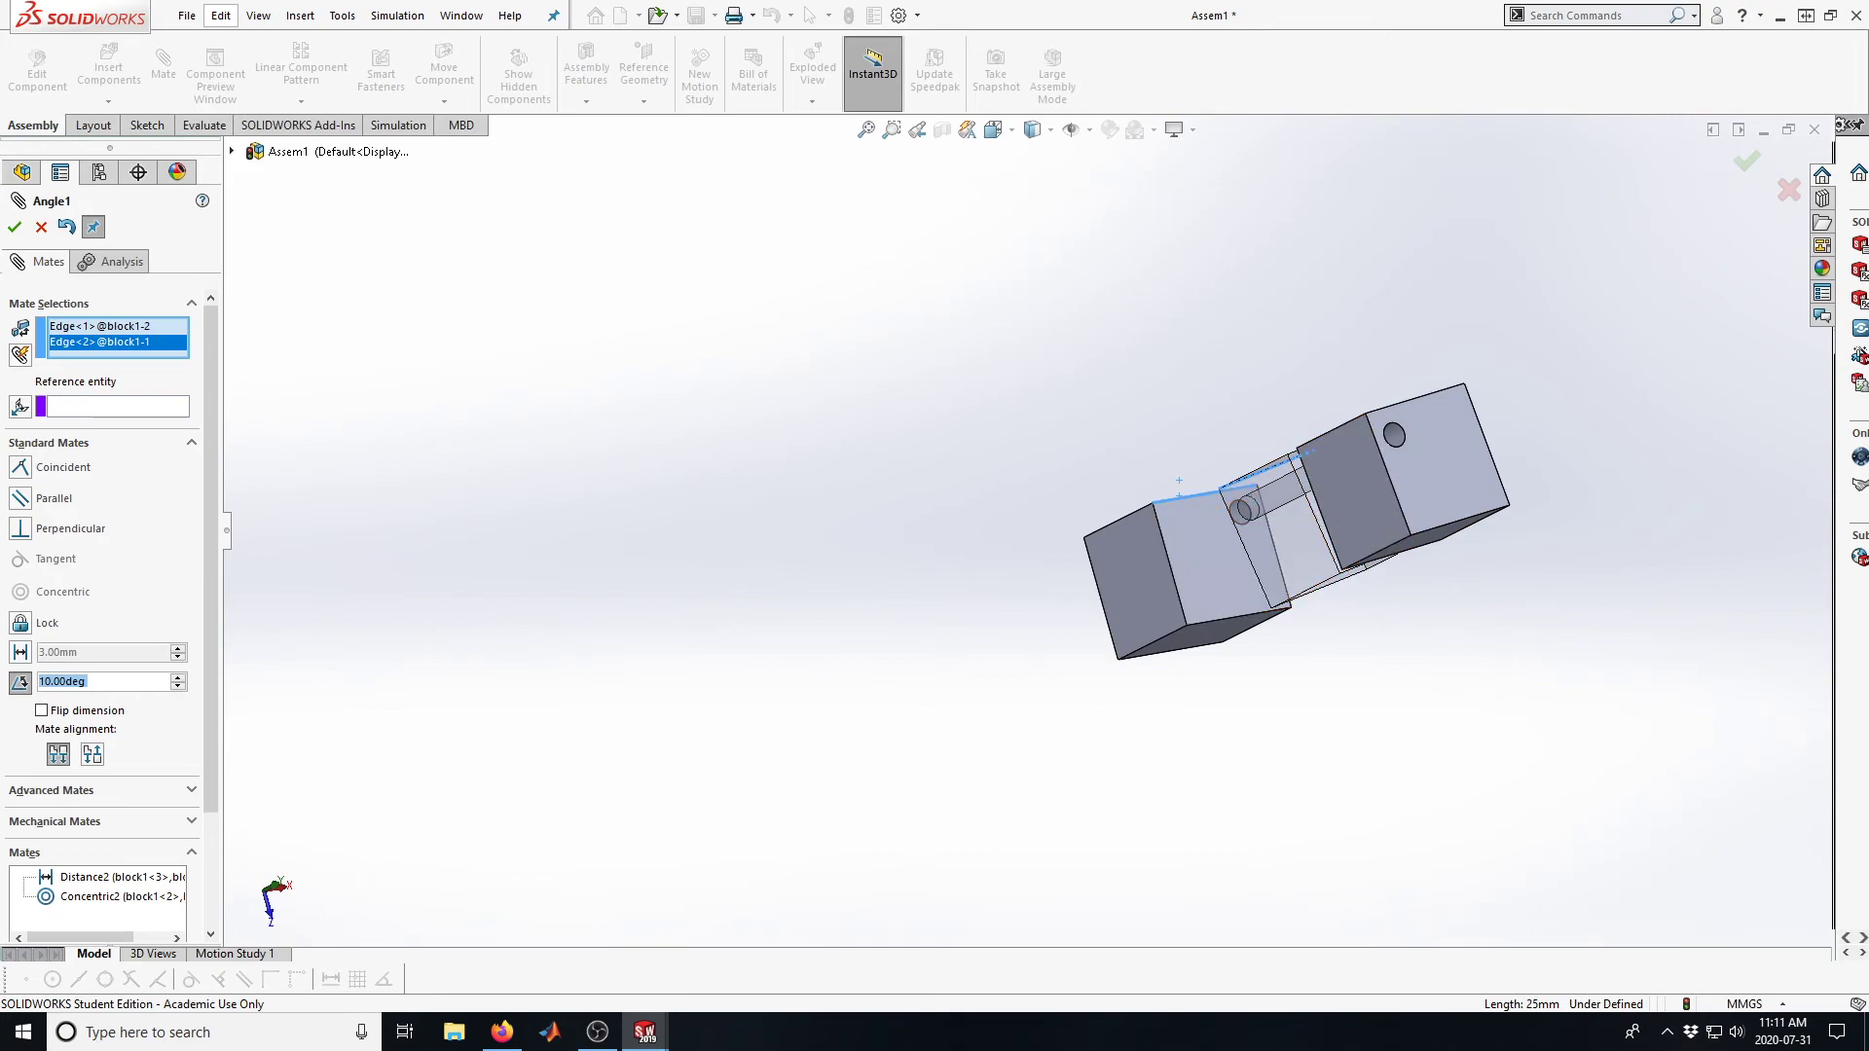
Try the flipped dimension and both alignments, and accept the angle mate as anti-aligned with Flip dimension off
{"action": "left_click", "coordinate": [41, 711]}
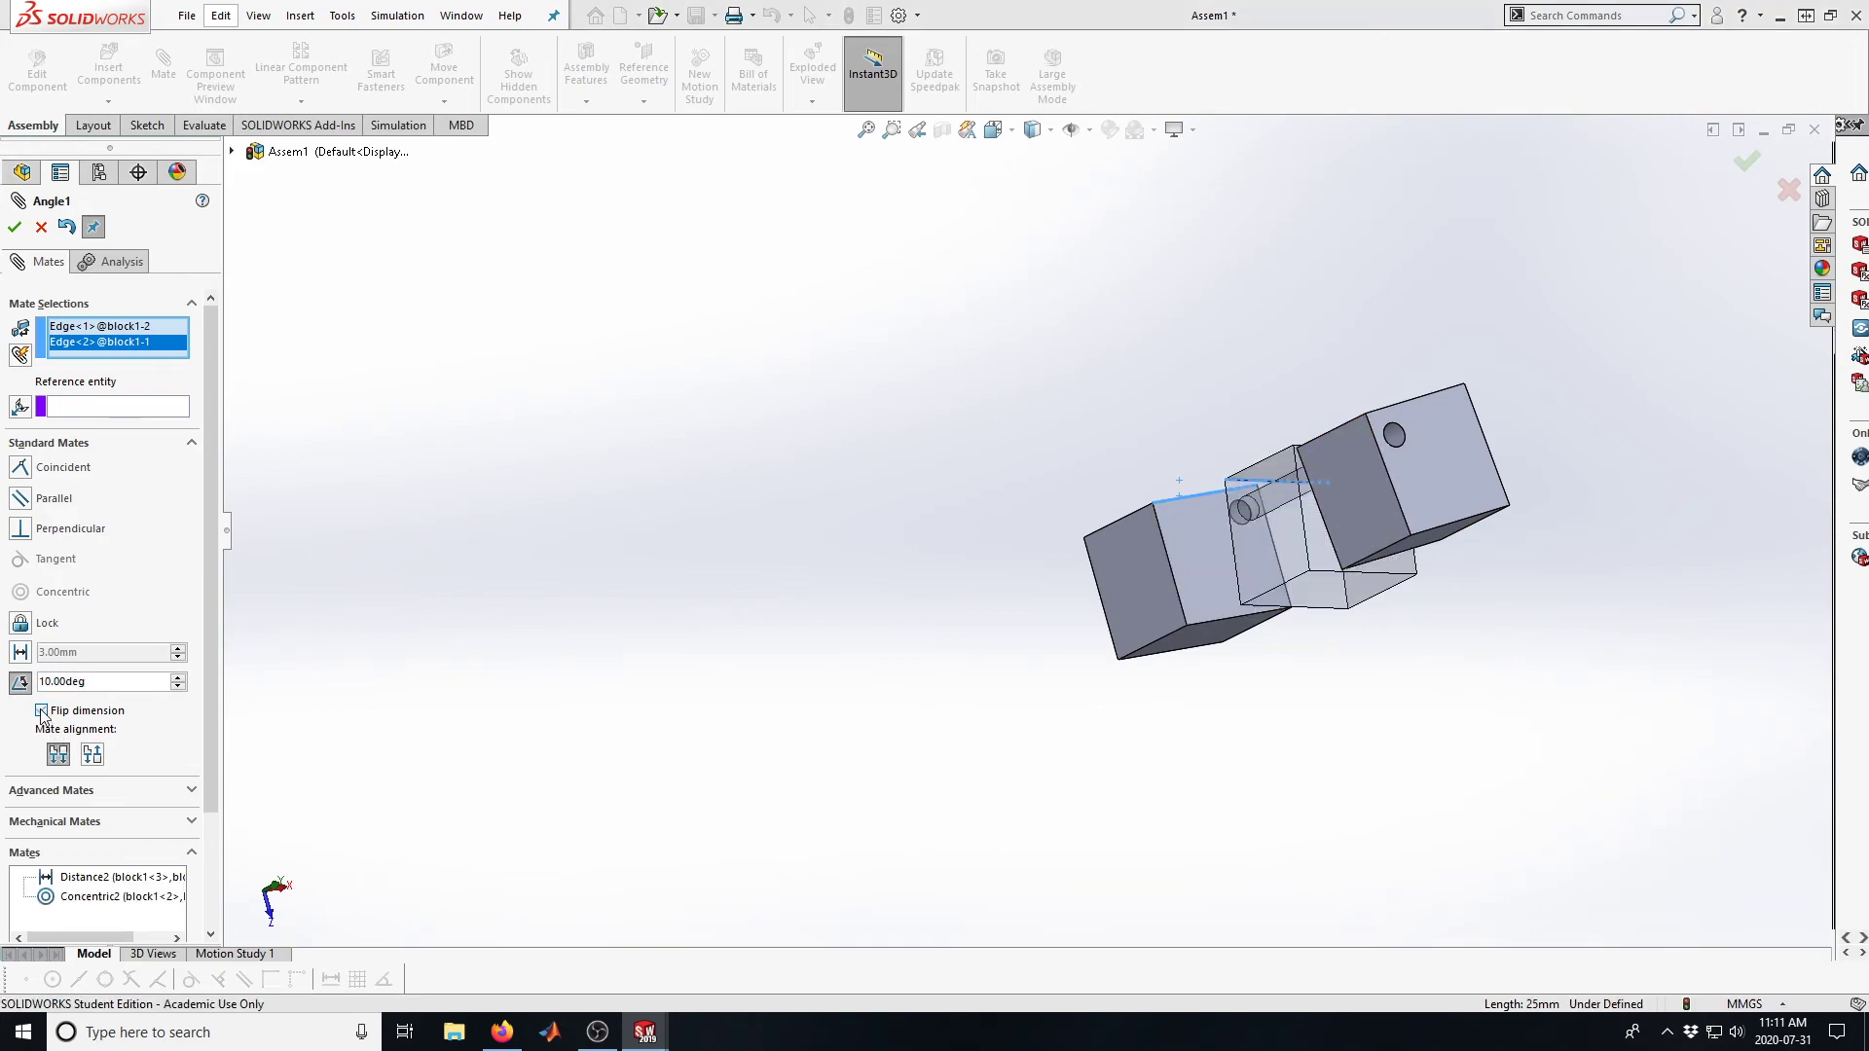
{"action": "left_click", "coordinate": [91, 755]}
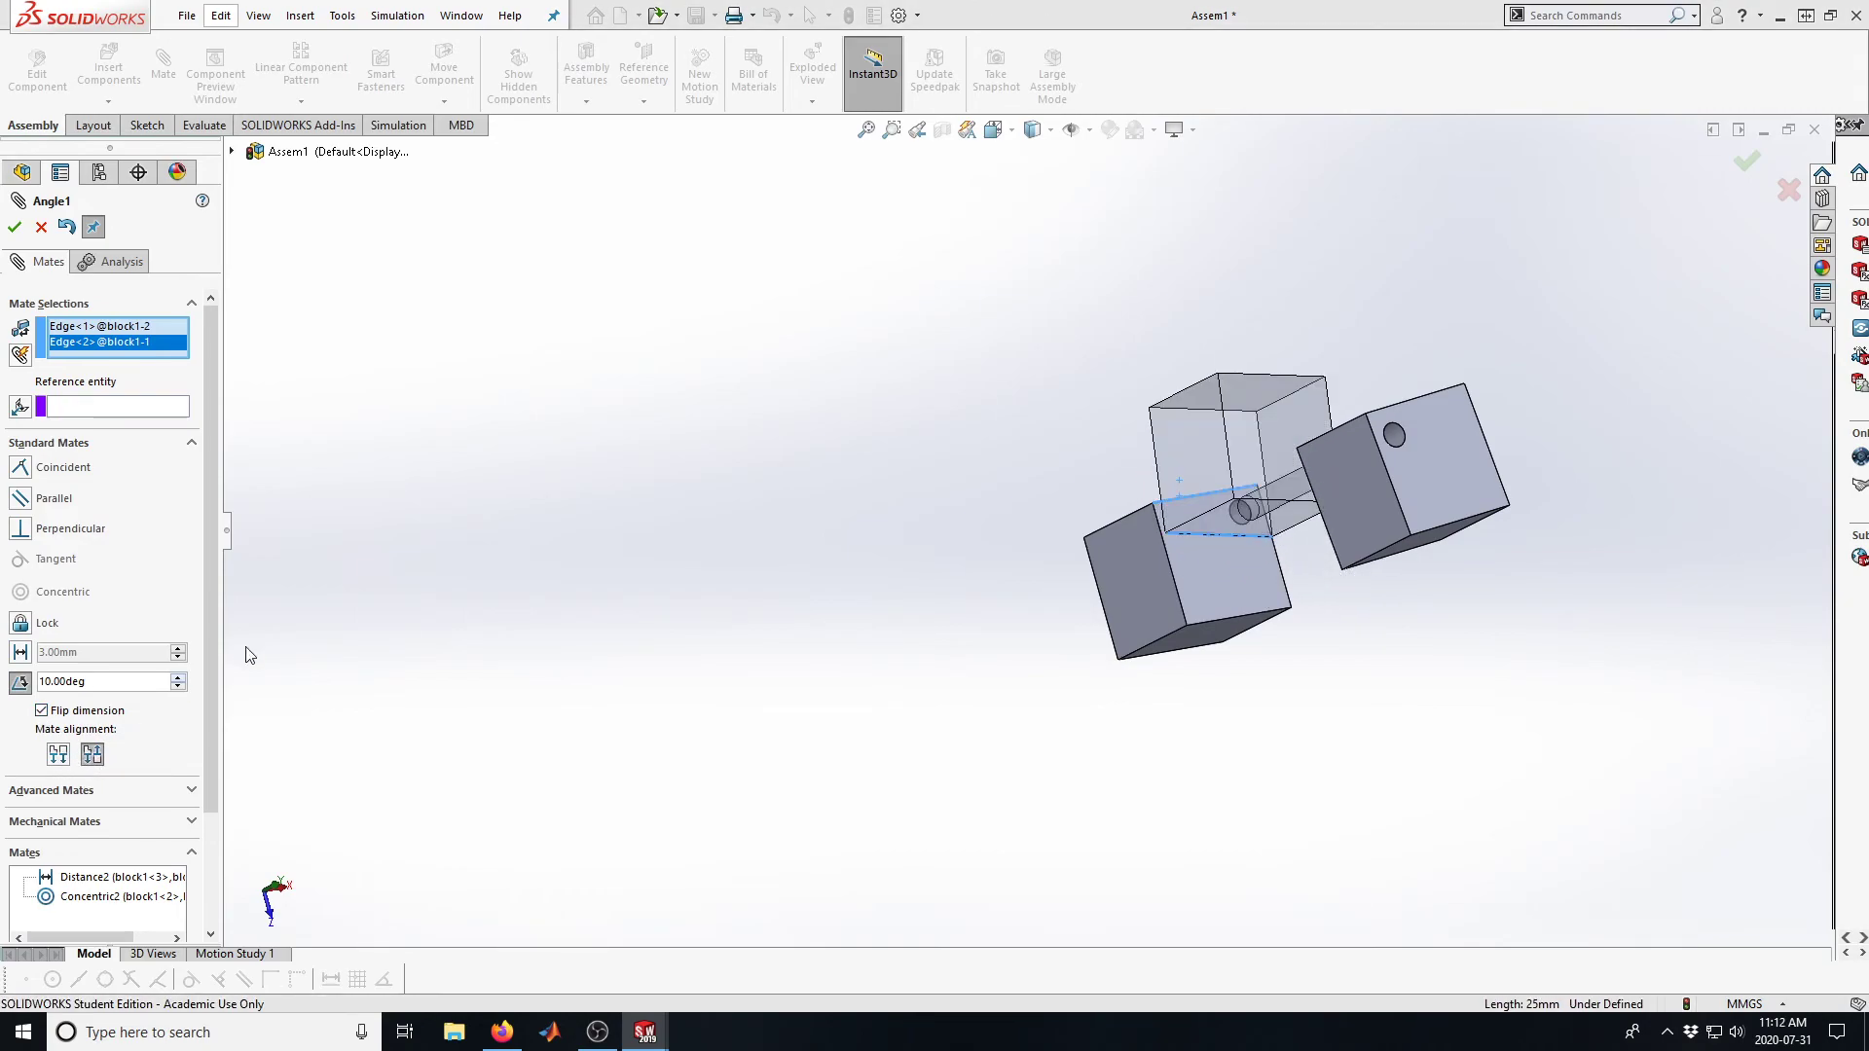
{"action": "mouse_move", "coordinate": [1069, 531]}
{"action": "middle_mouse_down"}
{"action": "mouse_move", "coordinate": [993, 468]}
{"action": "mouse_move", "coordinate": [1031, 581]}
{"action": "mouse_move", "coordinate": [1042, 519]}
{"action": "mouse_move", "coordinate": [1010, 581]}
{"action": "mouse_move", "coordinate": [989, 568]}
{"action": "mouse_move", "coordinate": [985, 551]}
{"action": "mouse_move", "coordinate": [1031, 546]}
{"action": "middle_mouse_up"}
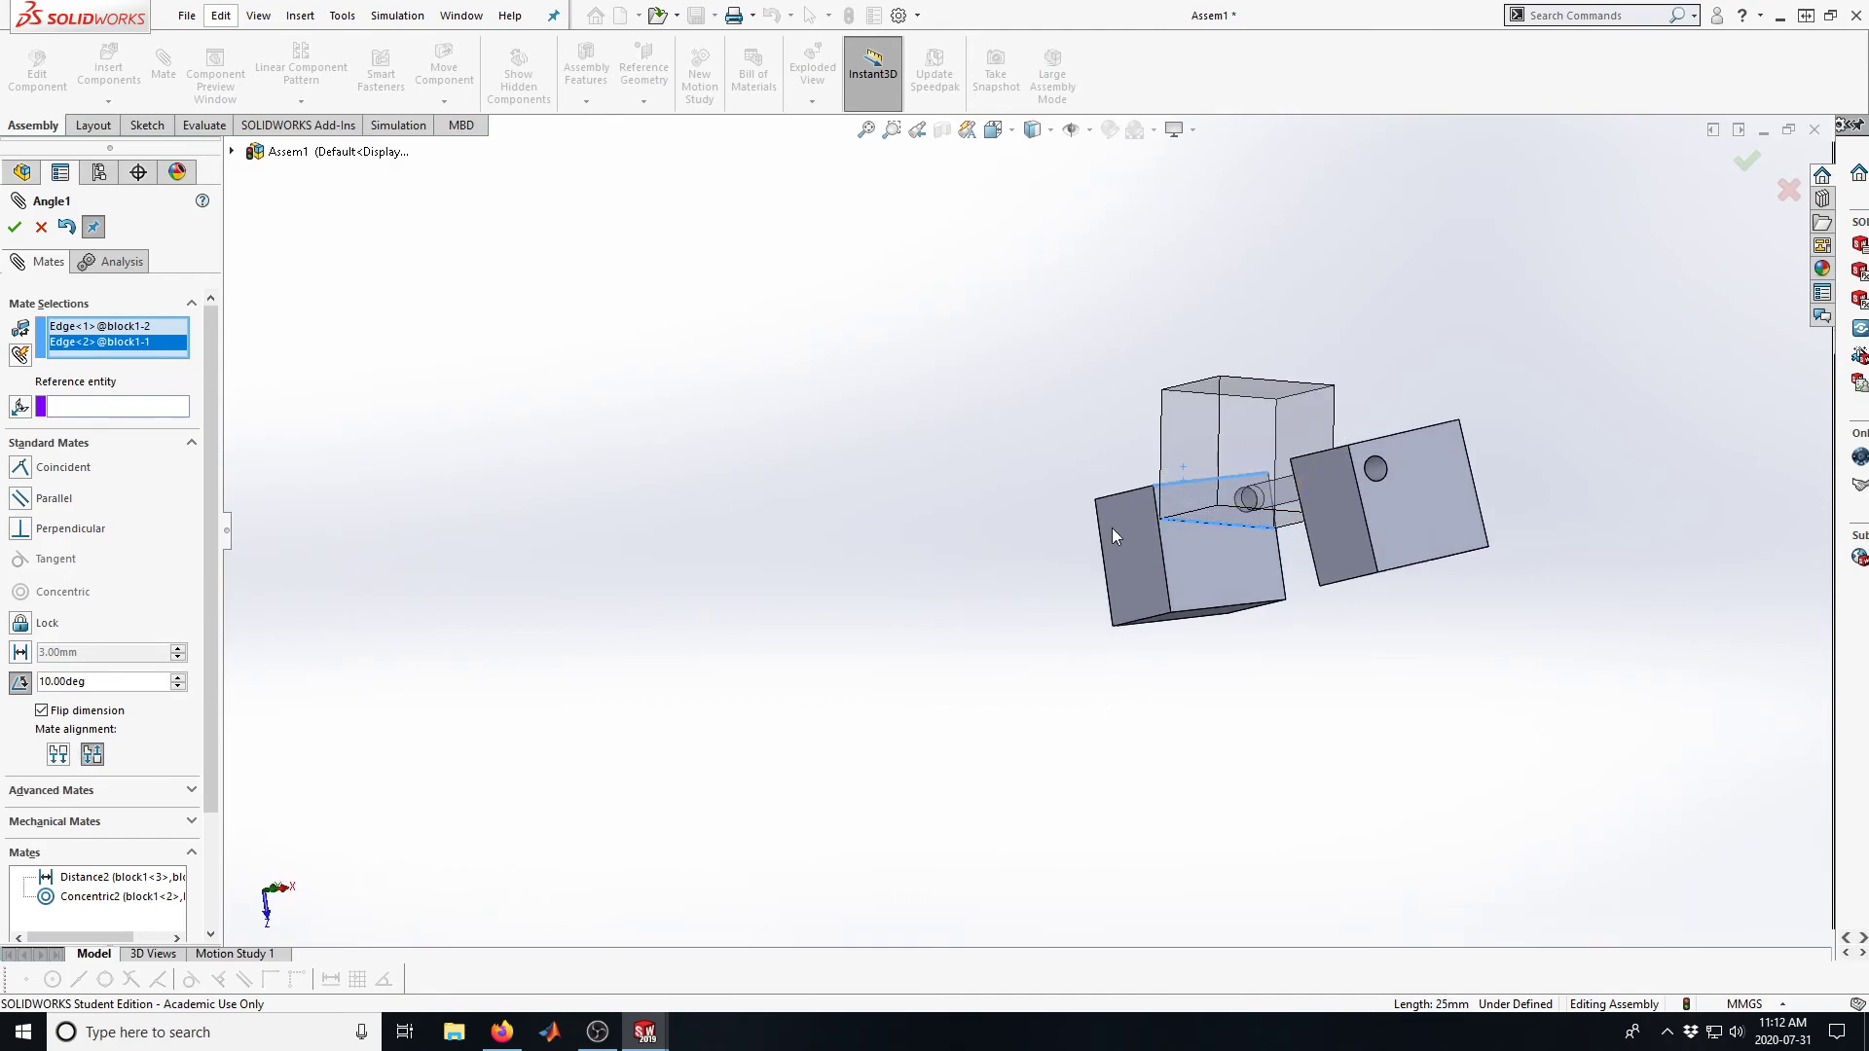
{"action": "left_click", "coordinate": [58, 754]}
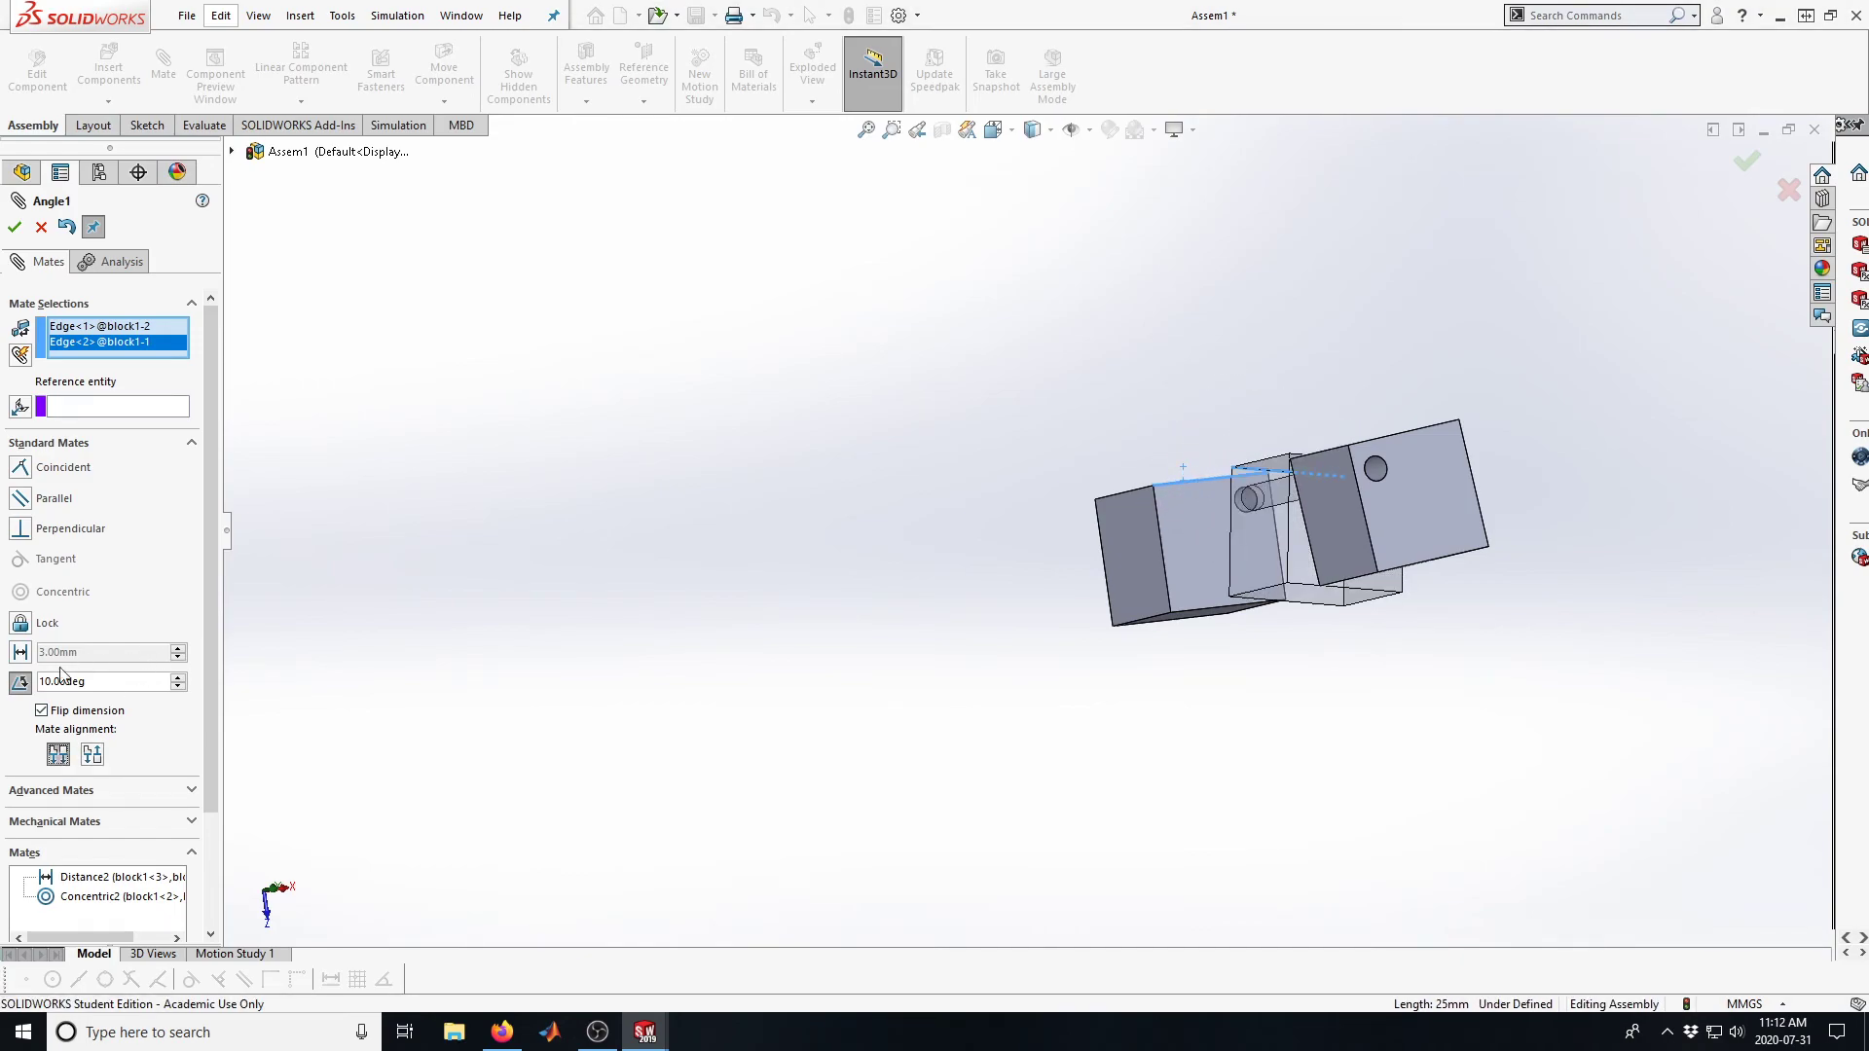
{"action": "left_click", "coordinate": [42, 711]}
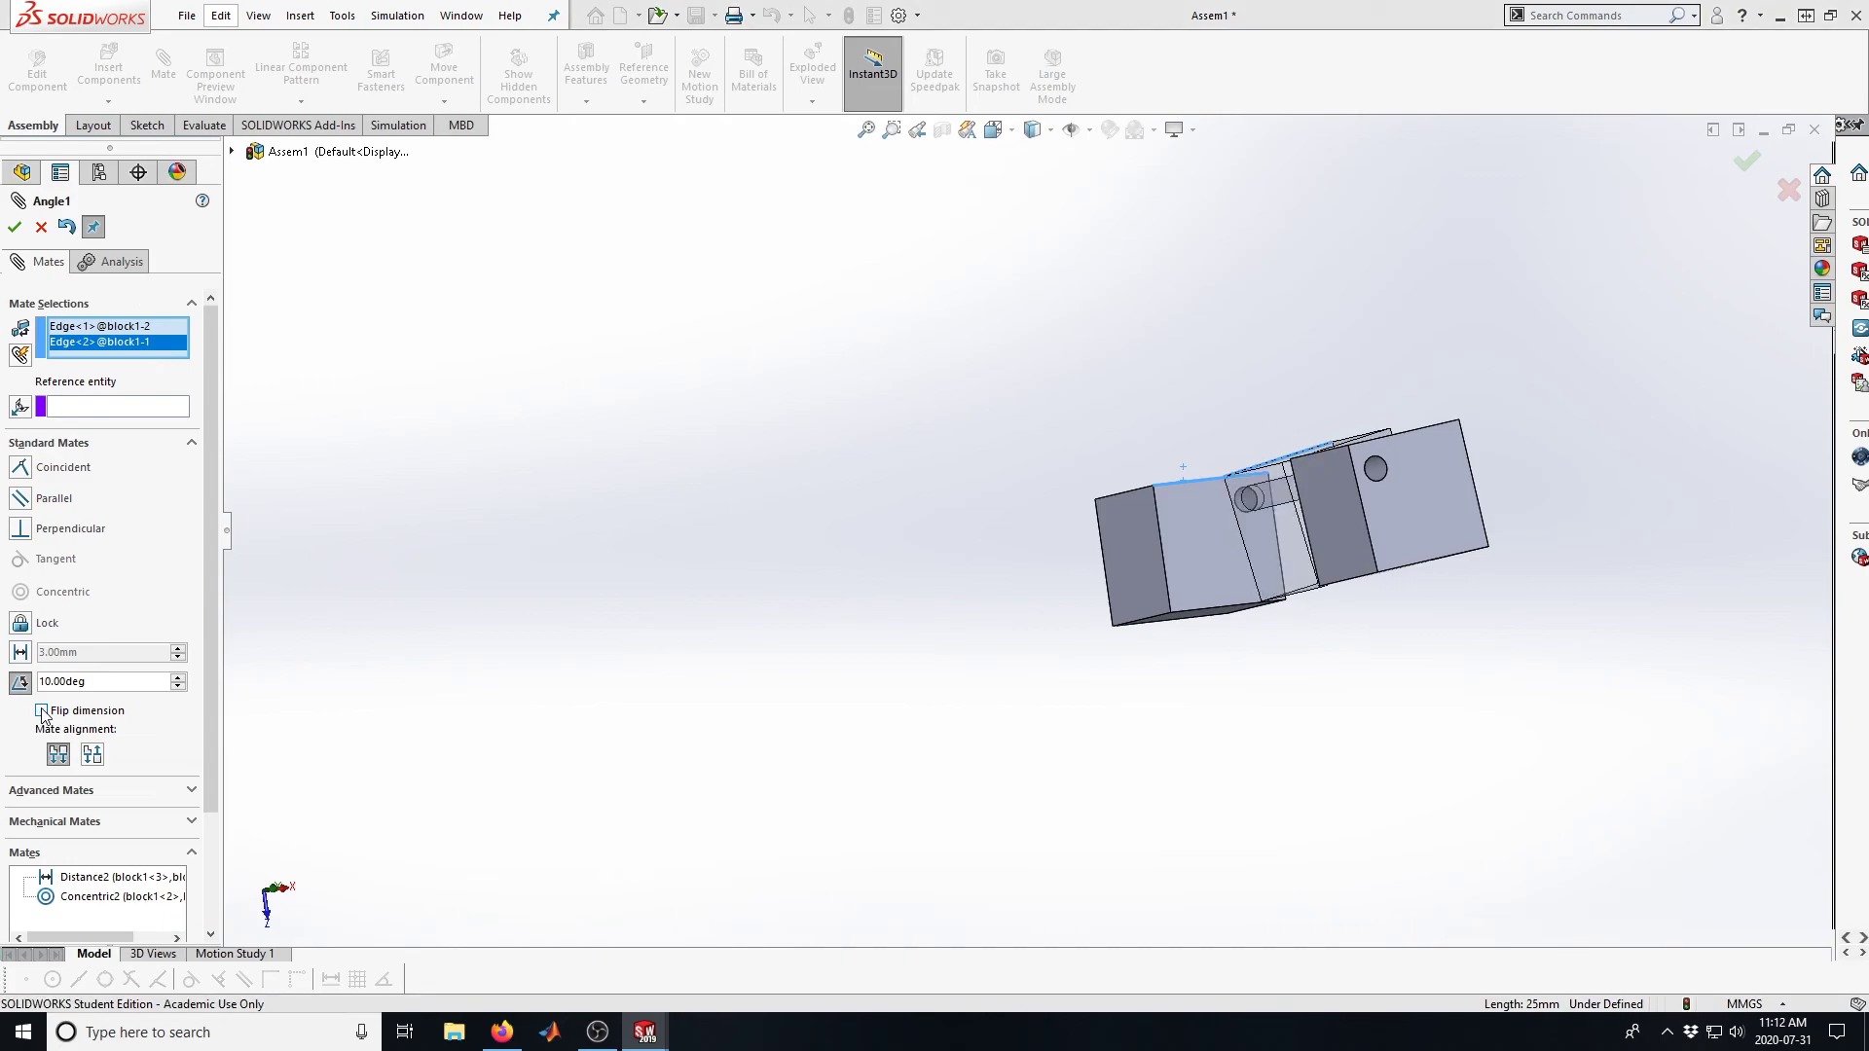
{"action": "left_click", "coordinate": [94, 756]}
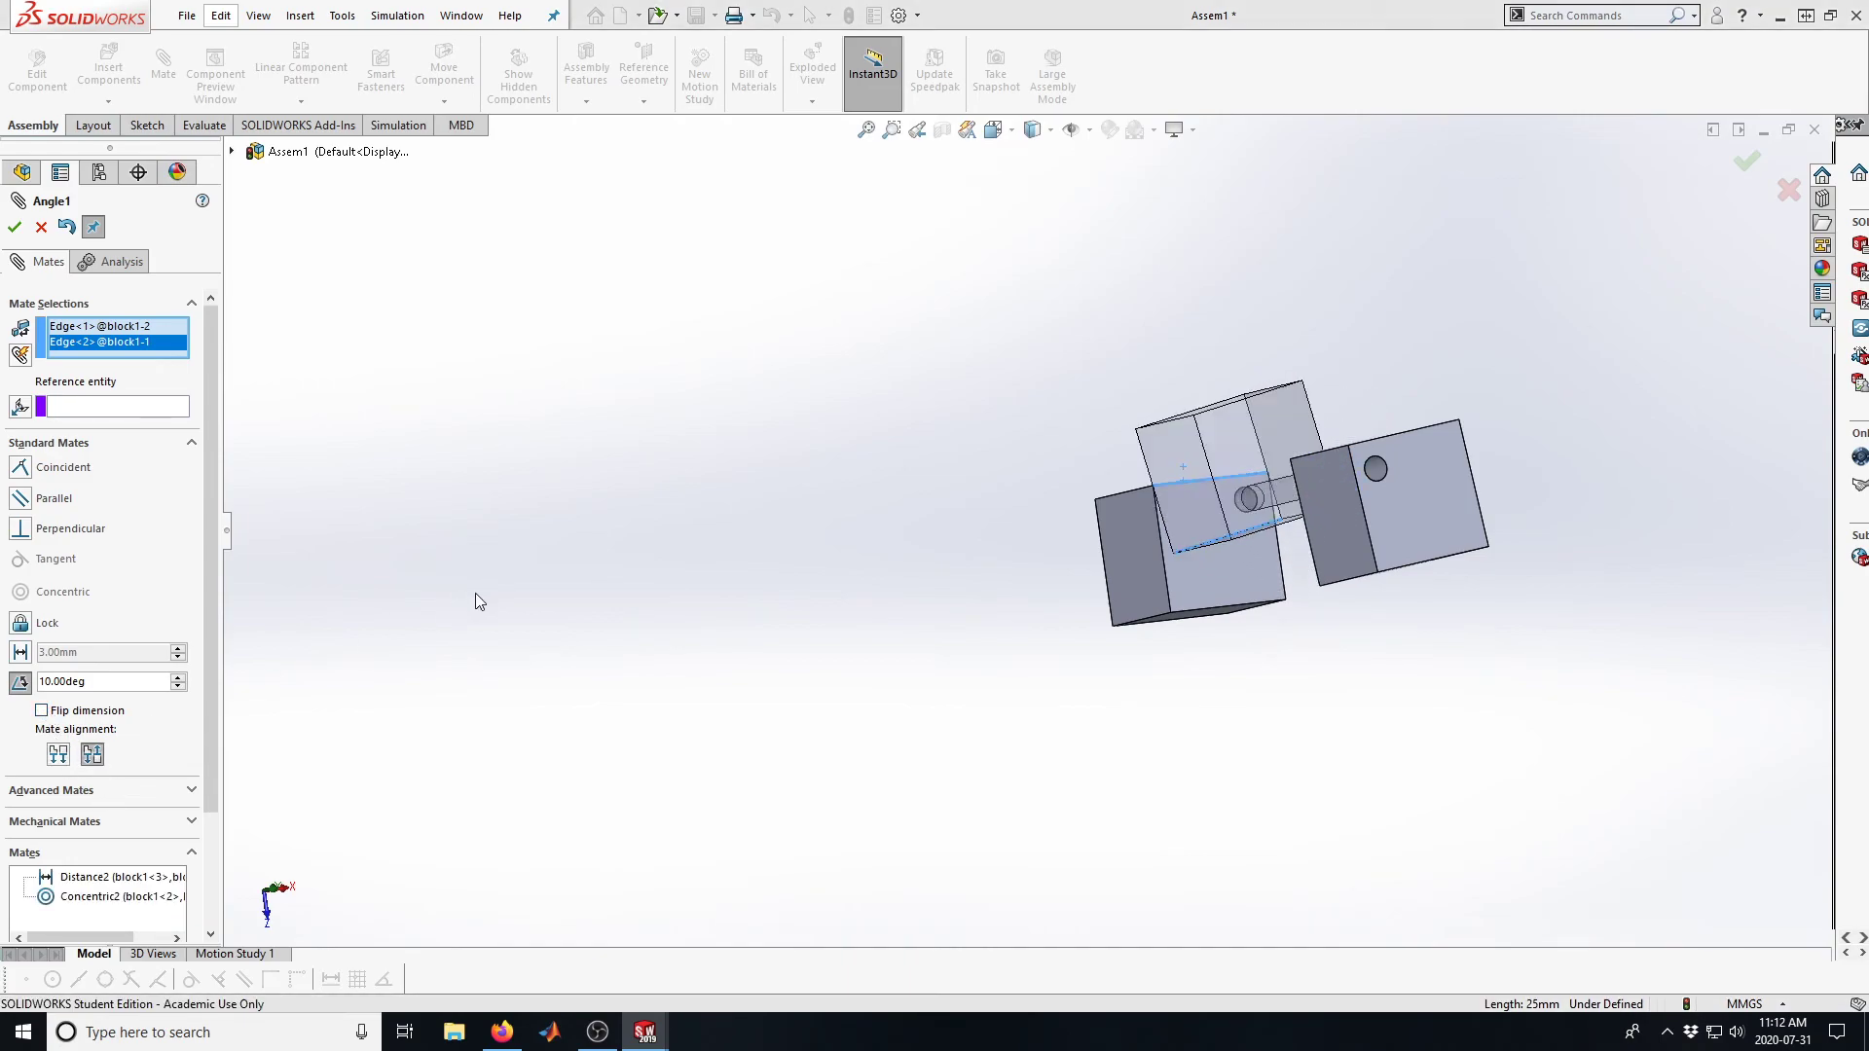
{"action": "middle_click_drag", "start_coordinate": [618, 531], "coordinate": [569, 562]}
{"action": "mouse_move", "coordinate": [1375, 493]}
{"action": "left_mouse_down"}
{"action": "mouse_move", "coordinate": [1374, 455]}
{"action": "mouse_move", "coordinate": [1367, 481]}
{"action": "left_mouse_up"}
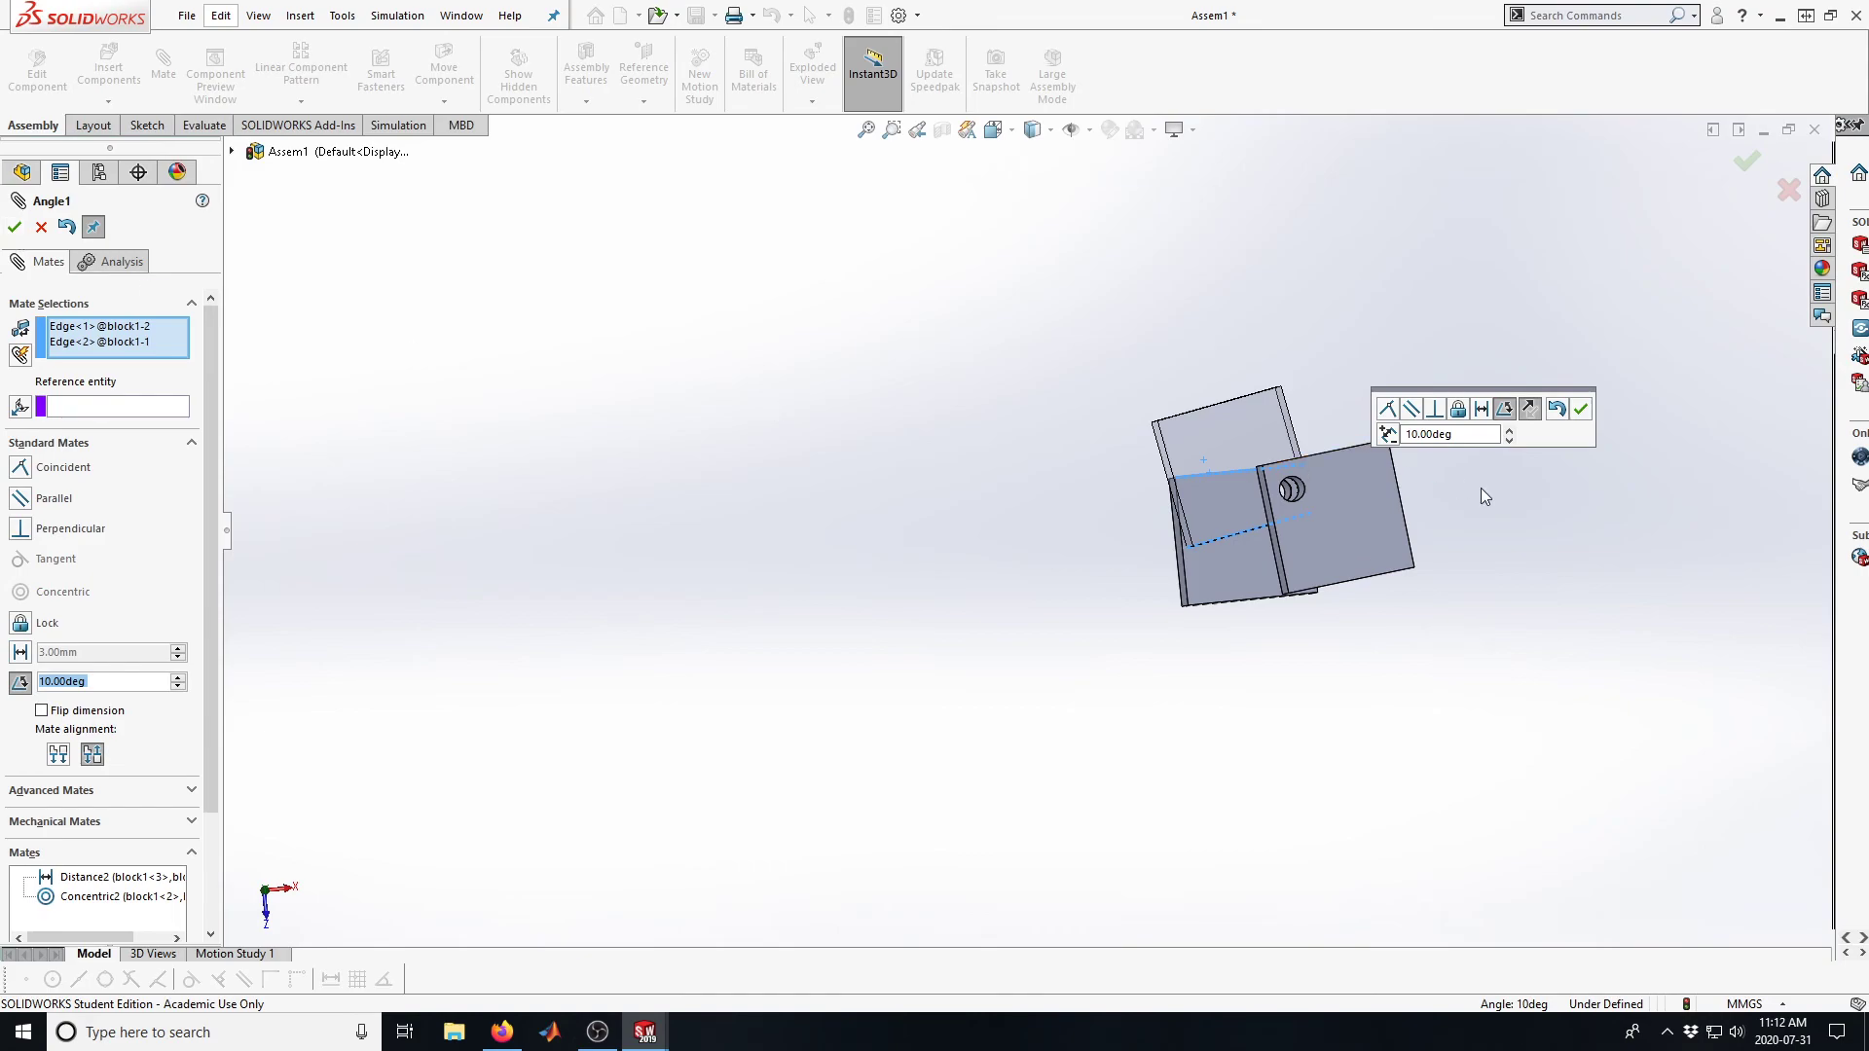
{"action": "left_click", "coordinate": [1747, 163]}
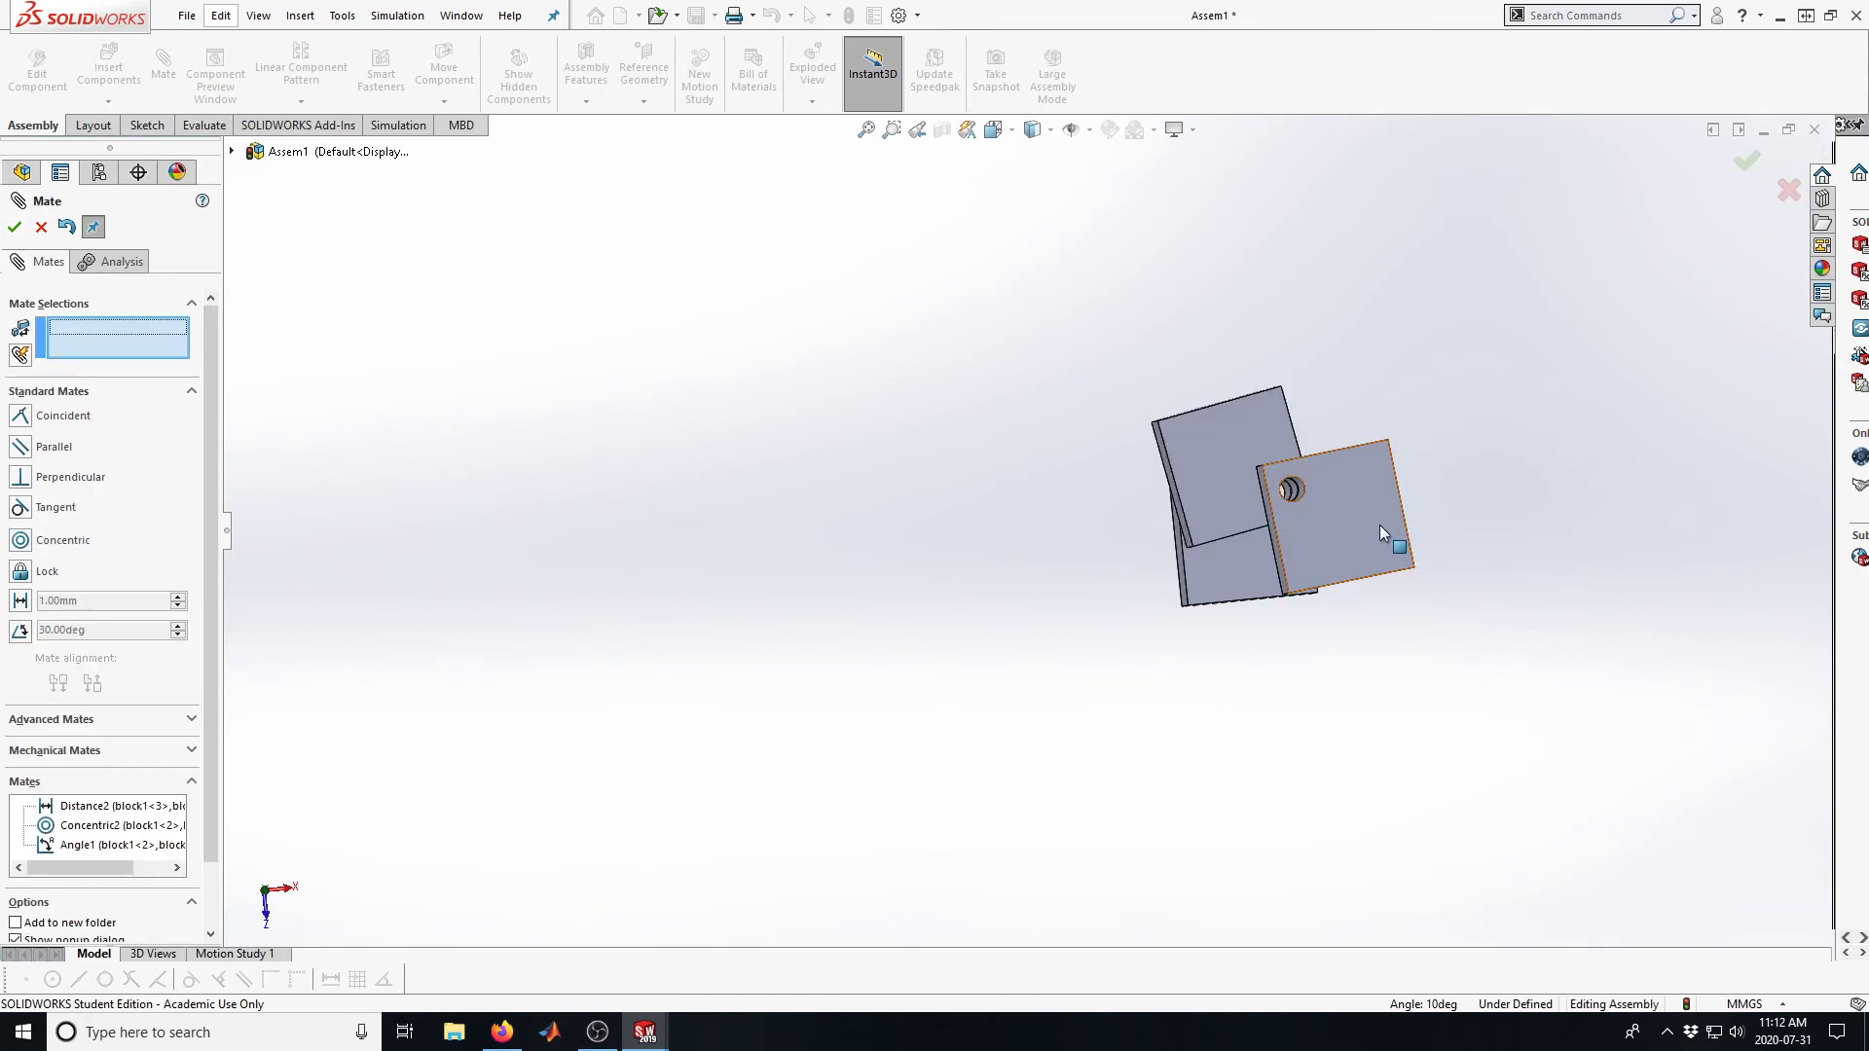
Swing the third block about the hole axis to test its remaining rotation, and finish mating
{"action": "left_click", "coordinate": [1382, 516]}
{"action": "left_click_drag", "start_coordinate": [1197, 296], "coordinate": [1125, 307]}
{"action": "left_click_drag", "start_coordinate": [1170, 436], "coordinate": [1170, 419]}
{"action": "middle_click_drag", "start_coordinate": [1178, 415], "coordinate": [1093, 467]}
{"action": "left_click_drag", "start_coordinate": [1174, 449], "coordinate": [1189, 413]}
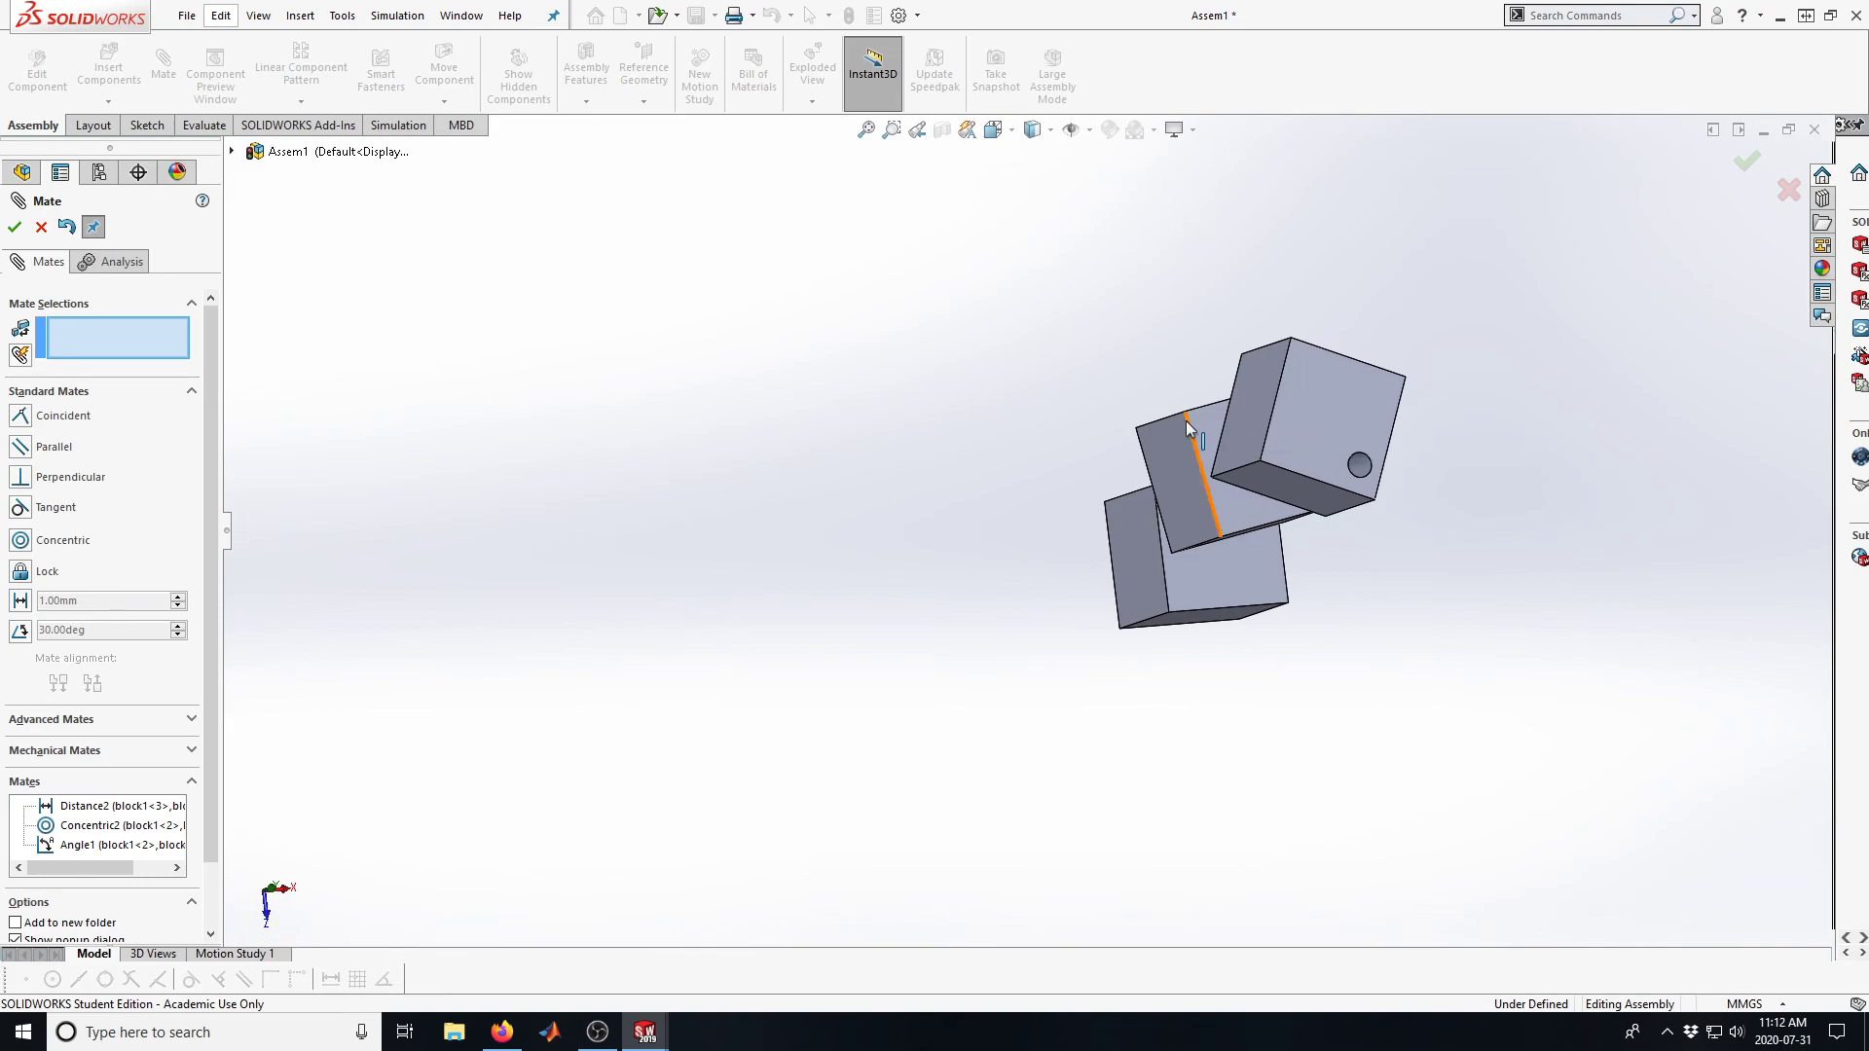
{"action": "left_click", "coordinate": [14, 229]}
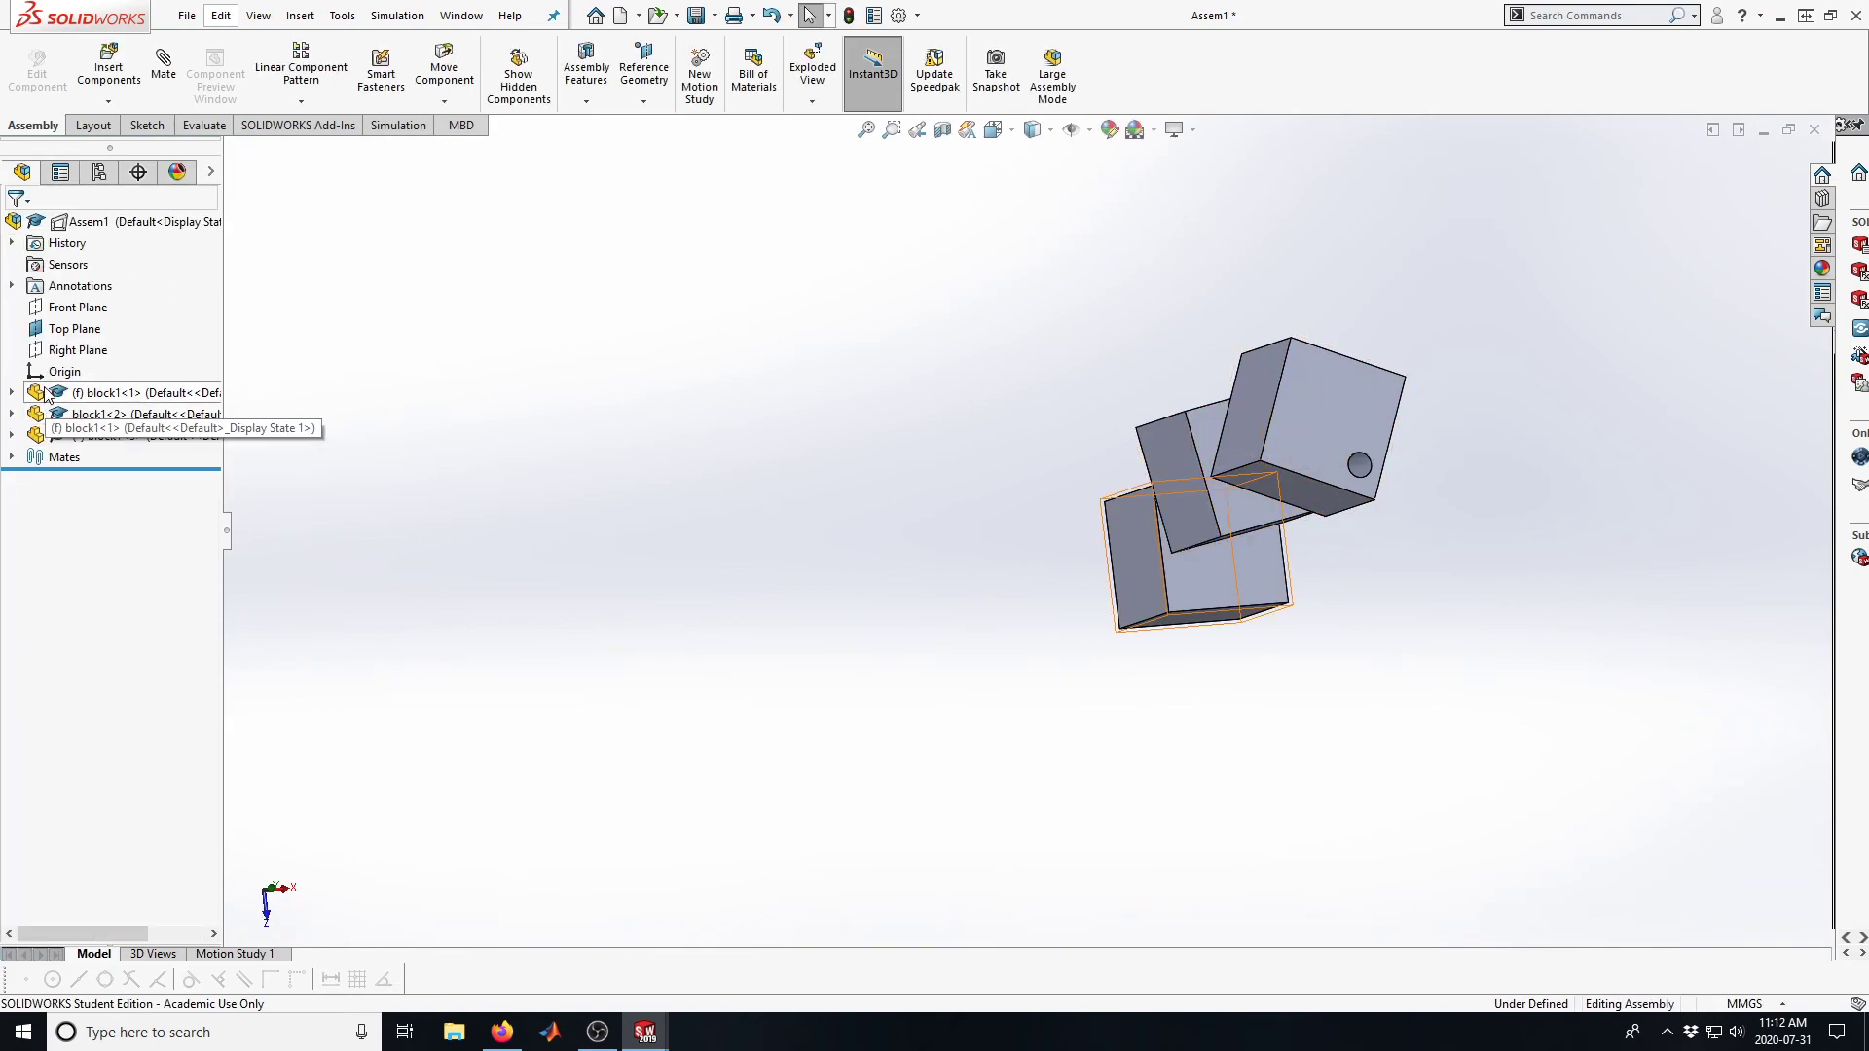
Examine the three stacked blocks upright from the side, checking their gaps and relative rotation
{"action": "middle_click_drag", "start_coordinate": [811, 662], "coordinate": [861, 605]}
{"action": "key", "text": "f"}
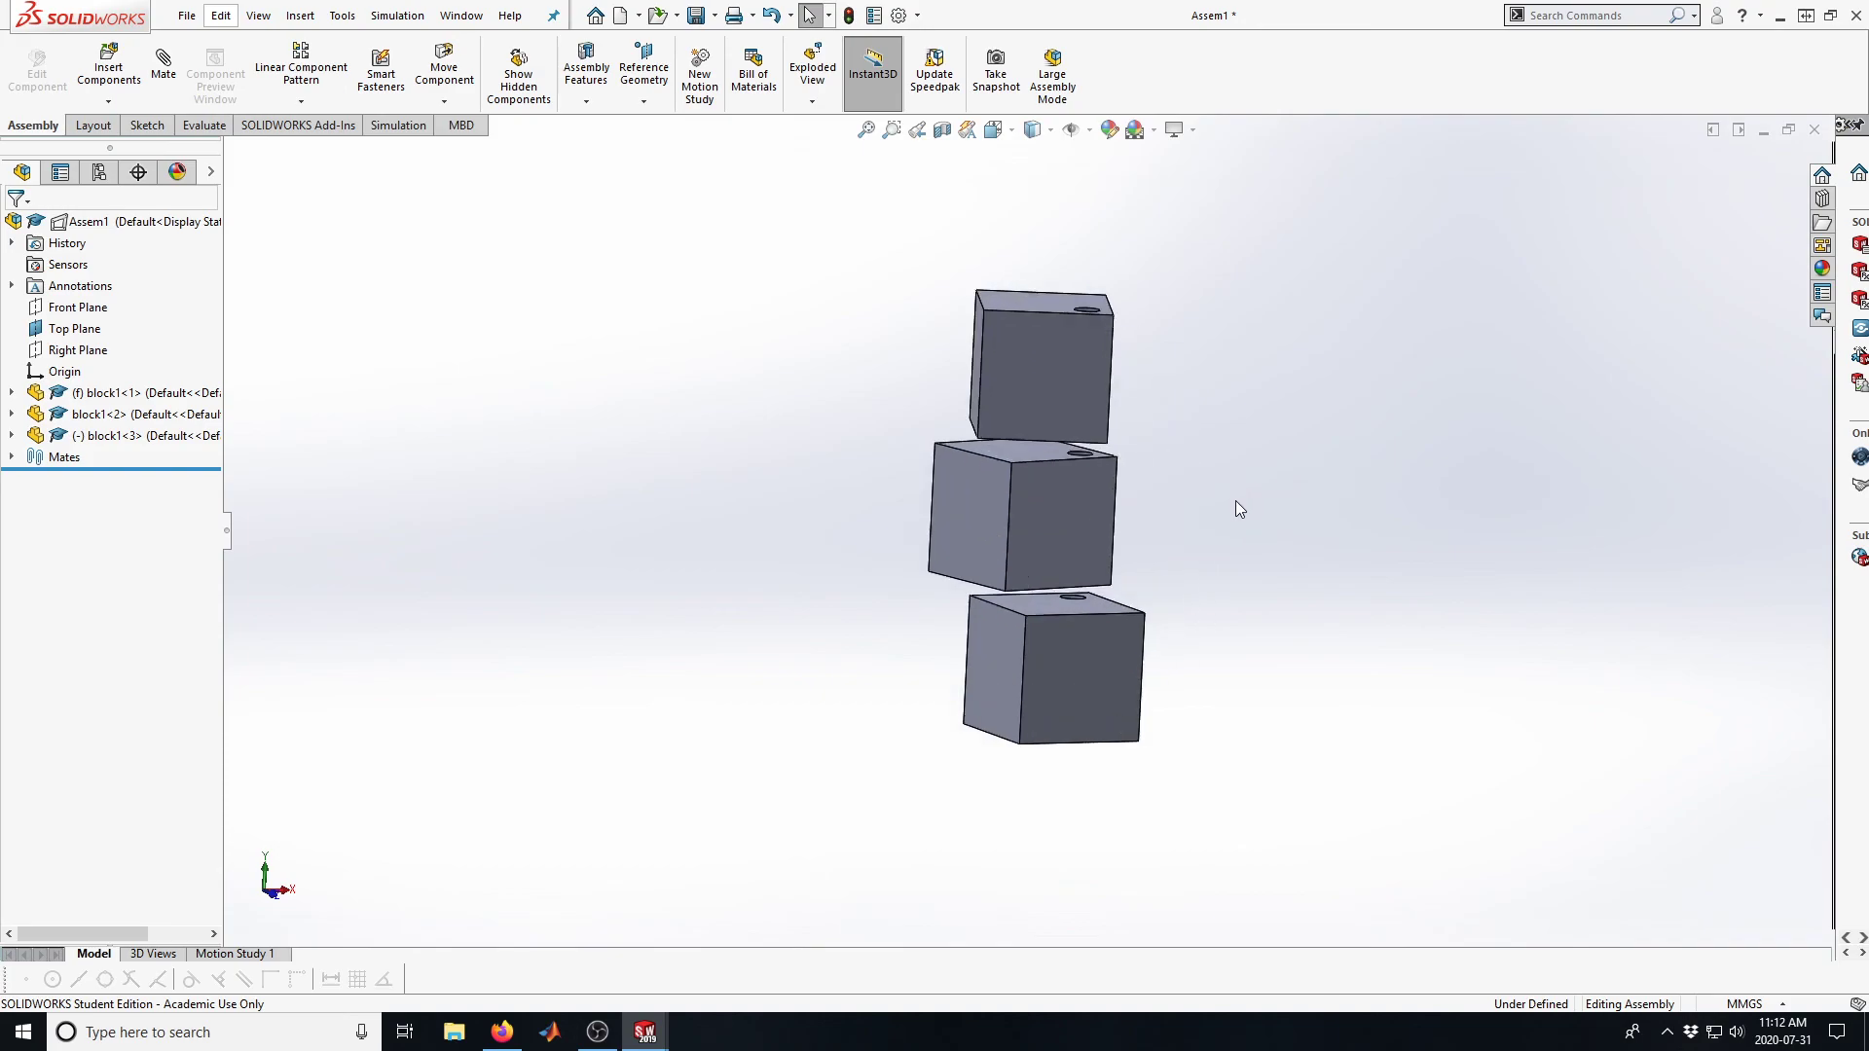
{"action": "scroll", "coordinate": [1224, 519], "scroll_direction": "down", "scroll_amount": 3}
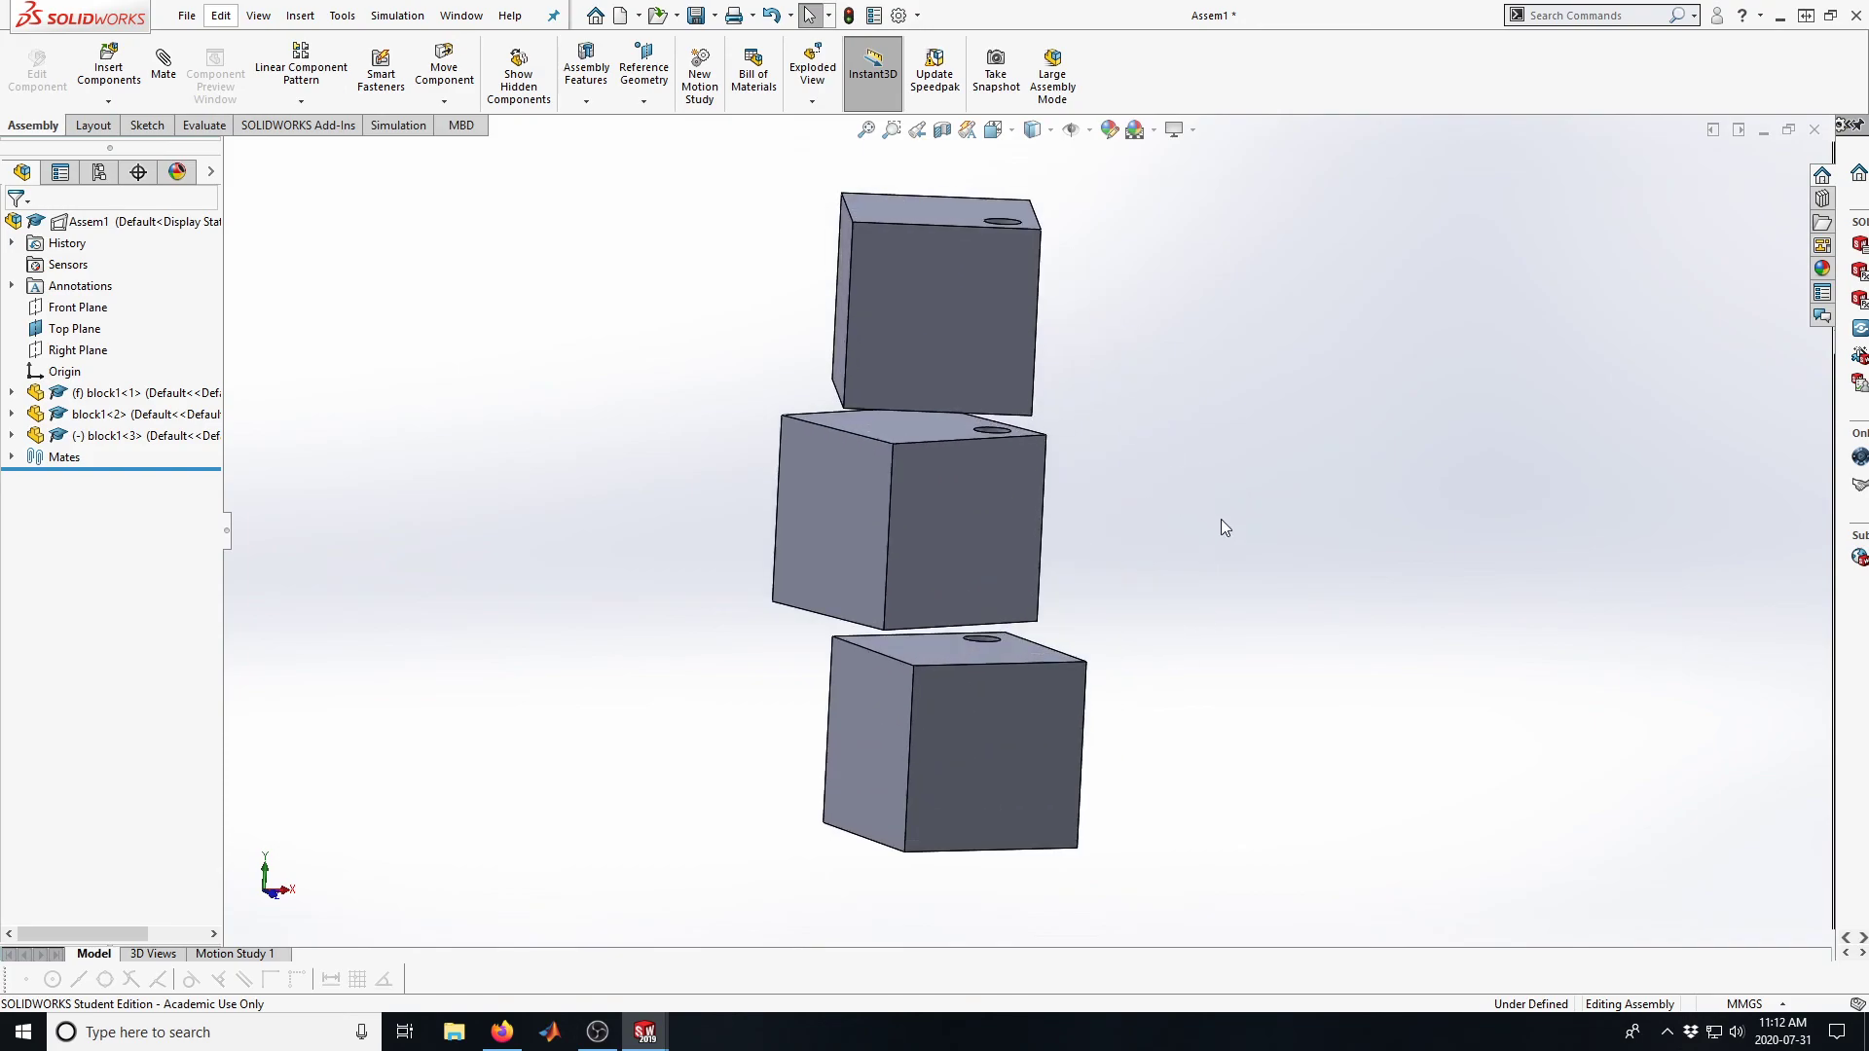
{"action": "mouse_move", "coordinate": [1201, 504]}
{"action": "middle_mouse_down"}
{"action": "mouse_move", "coordinate": [1210, 472]}
{"action": "mouse_move", "coordinate": [1210, 492]}
{"action": "middle_mouse_up"}
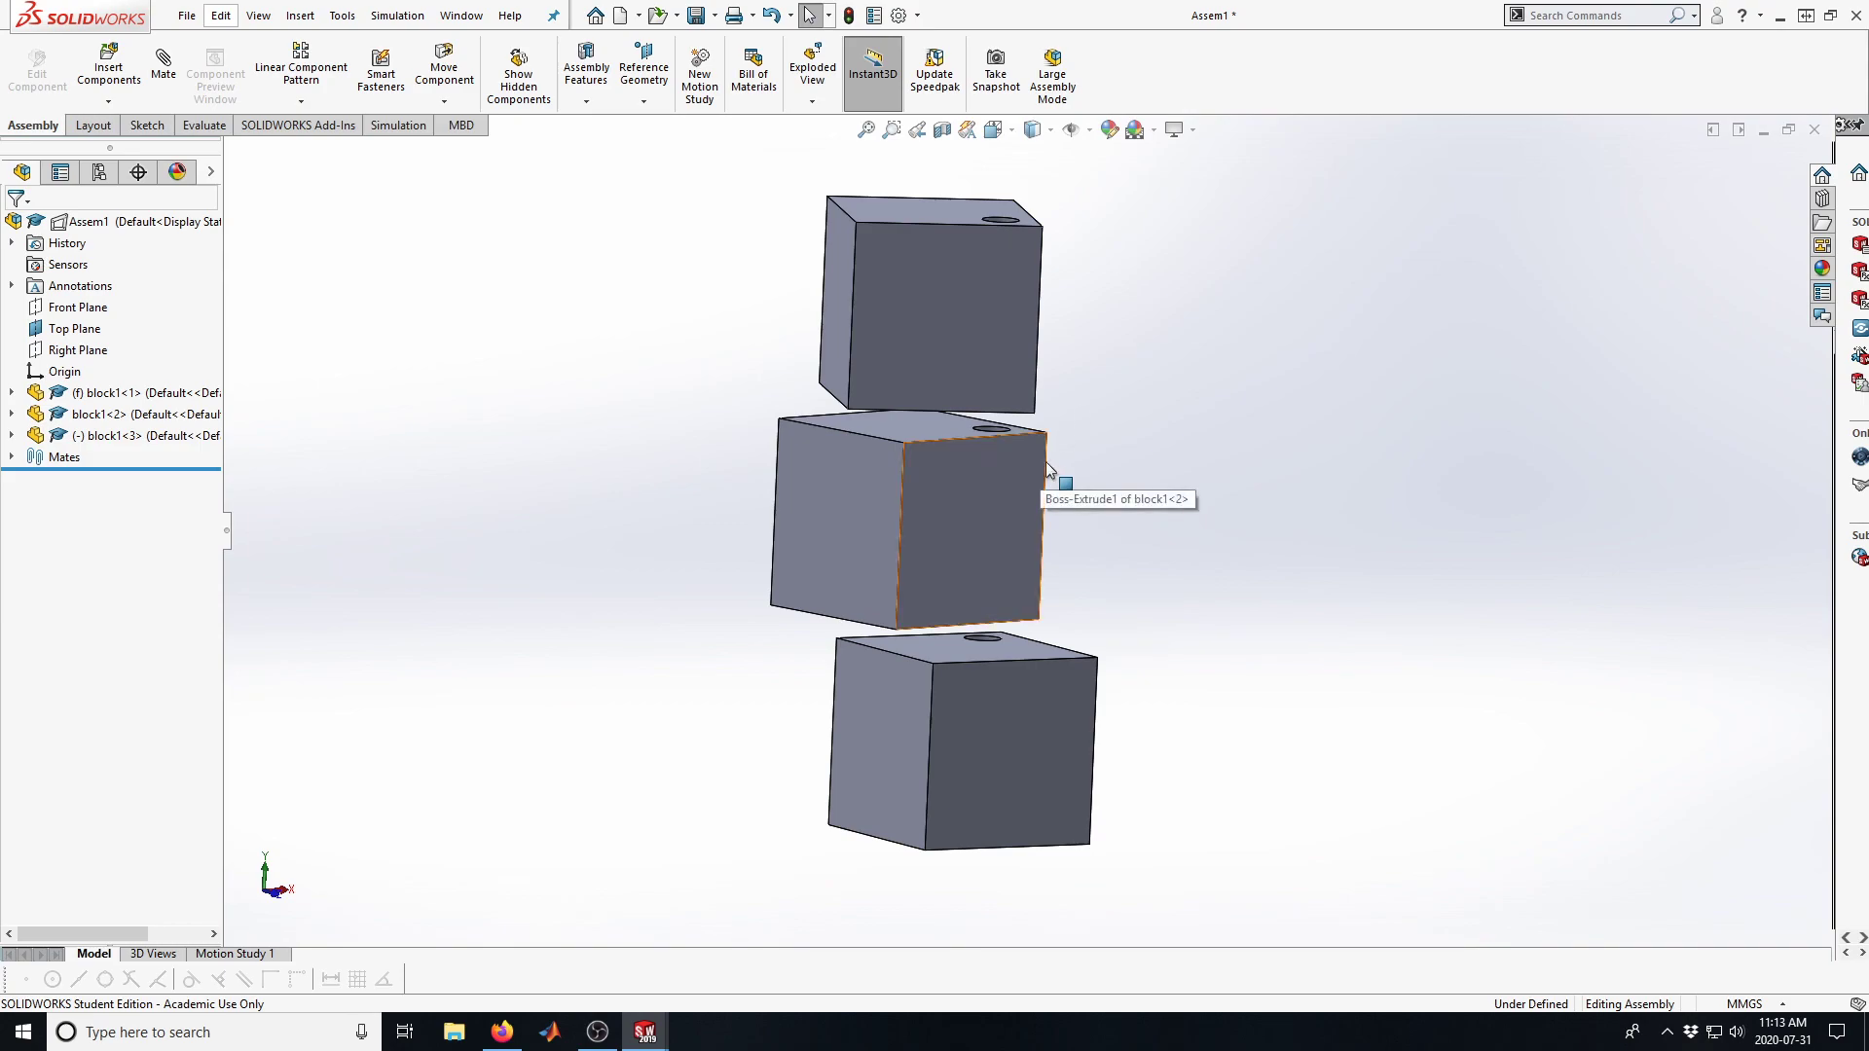
{"action": "left_click", "coordinate": [960, 283]}
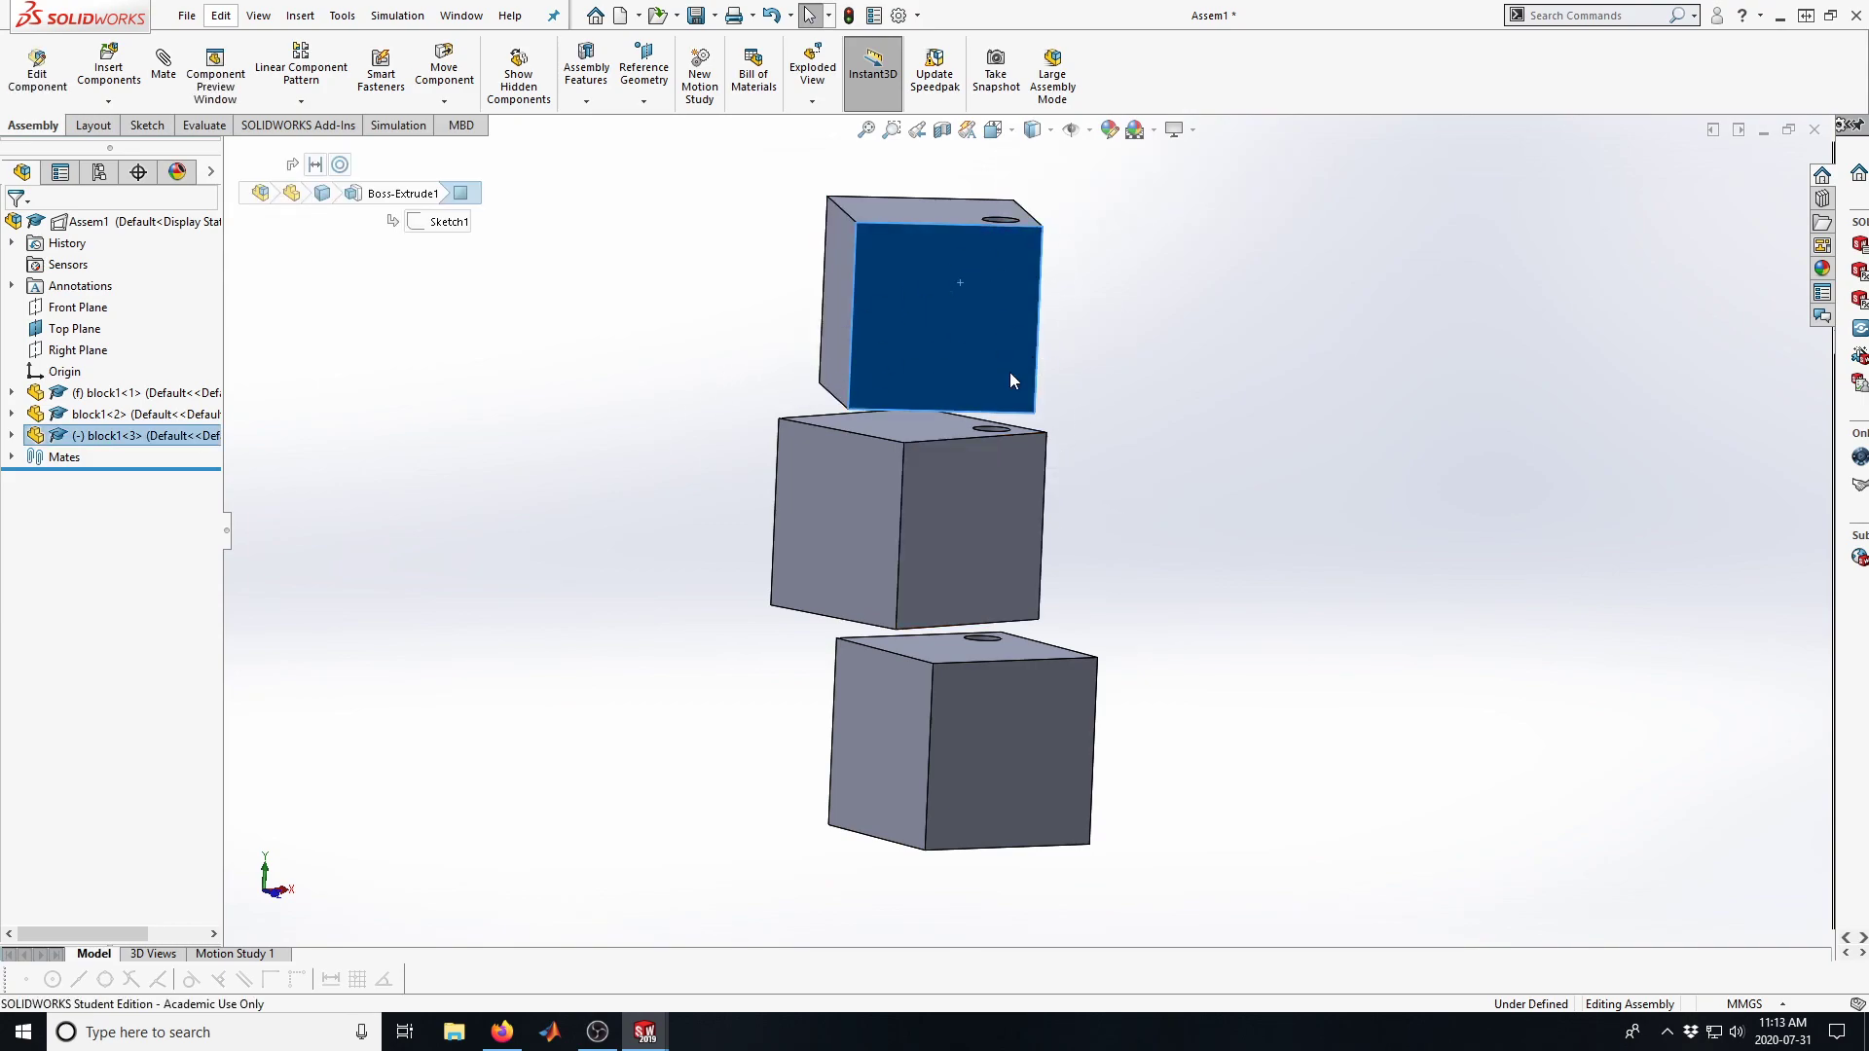
{"action": "left_click", "coordinate": [405, 530]}
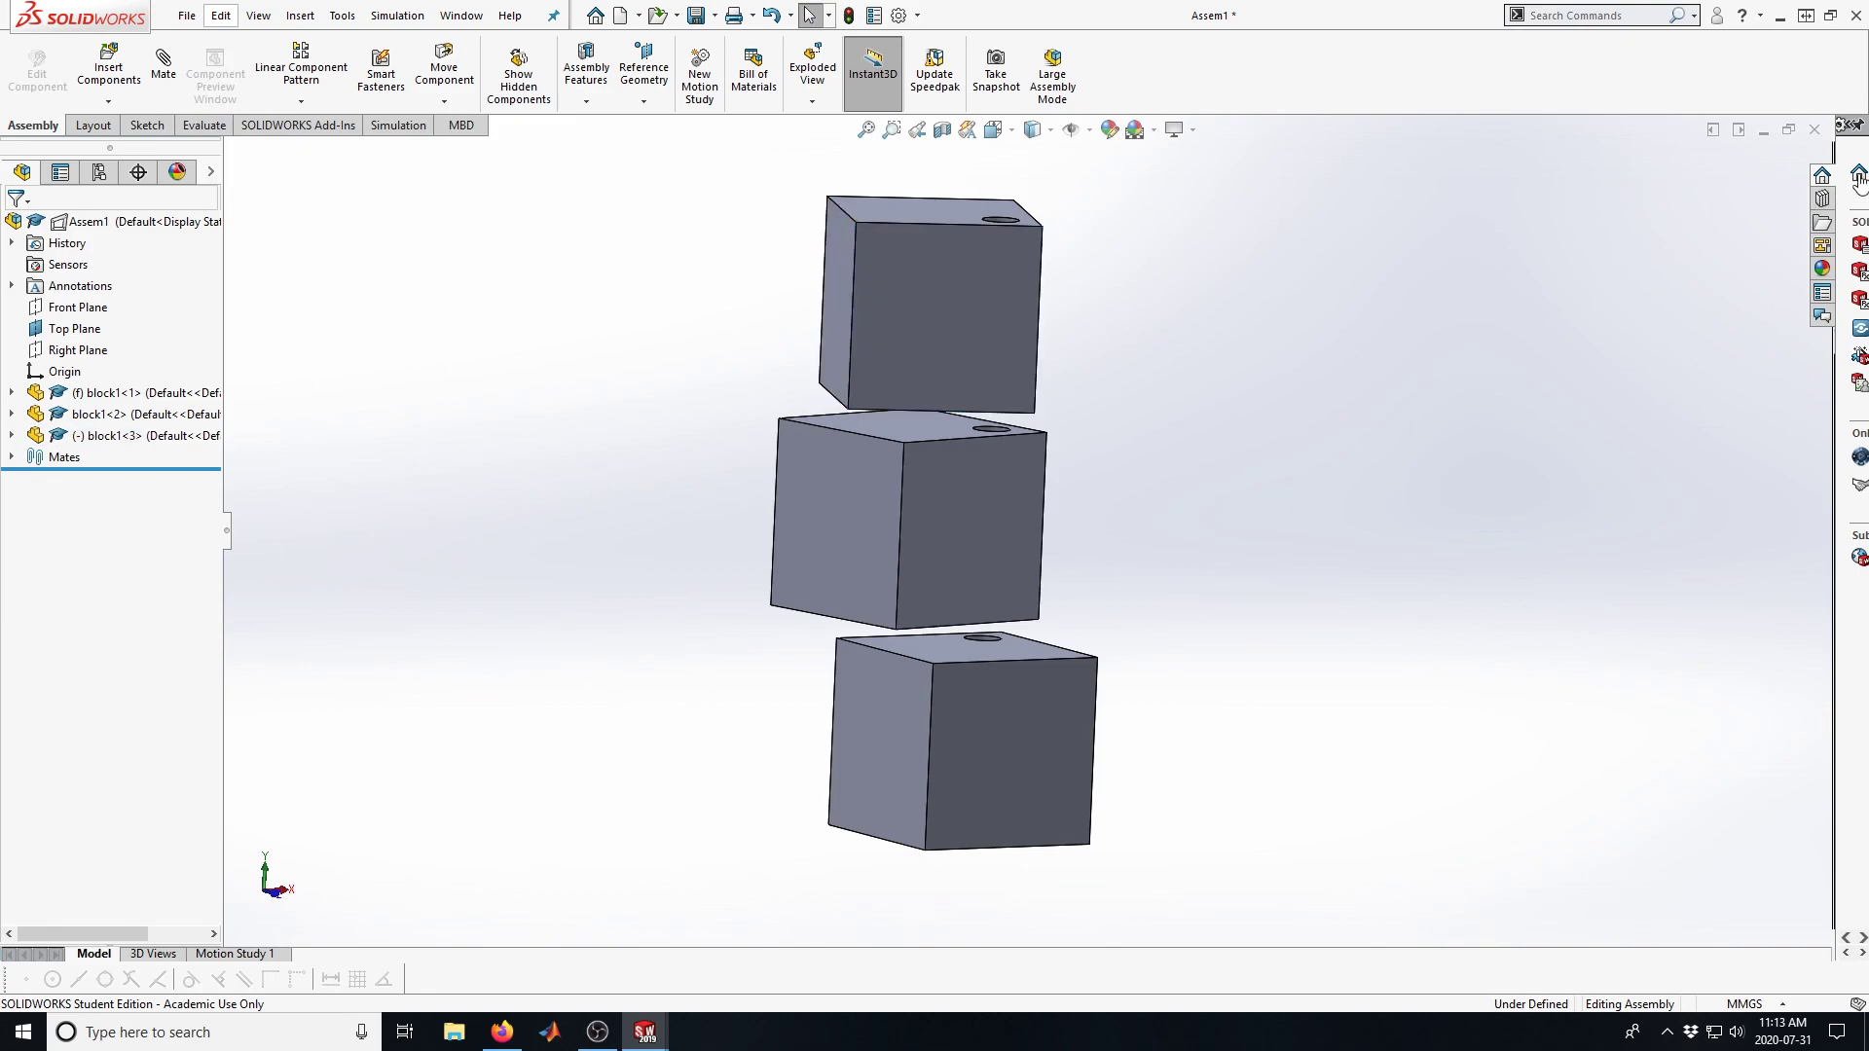